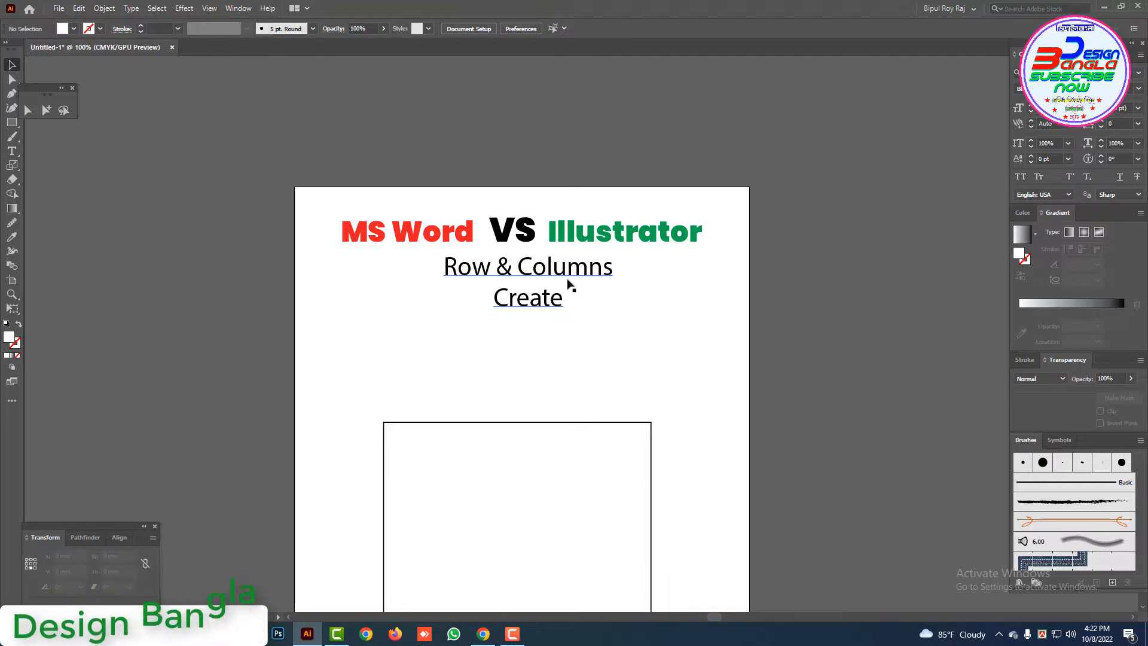
click(368, 239)
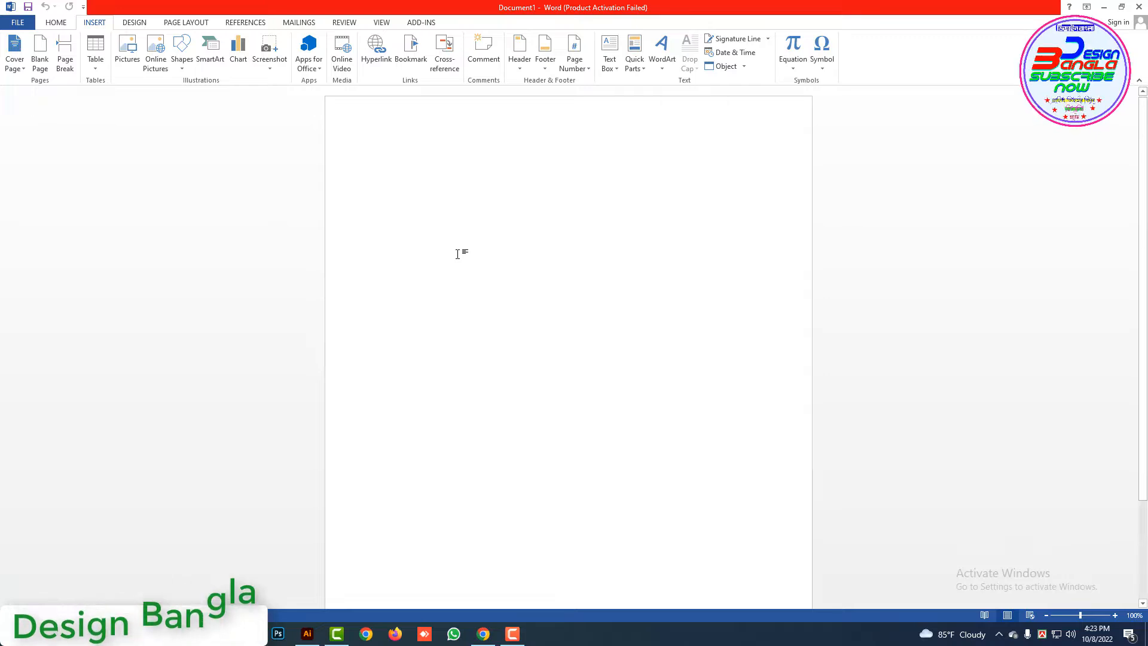
click(307, 628)
click(567, 385)
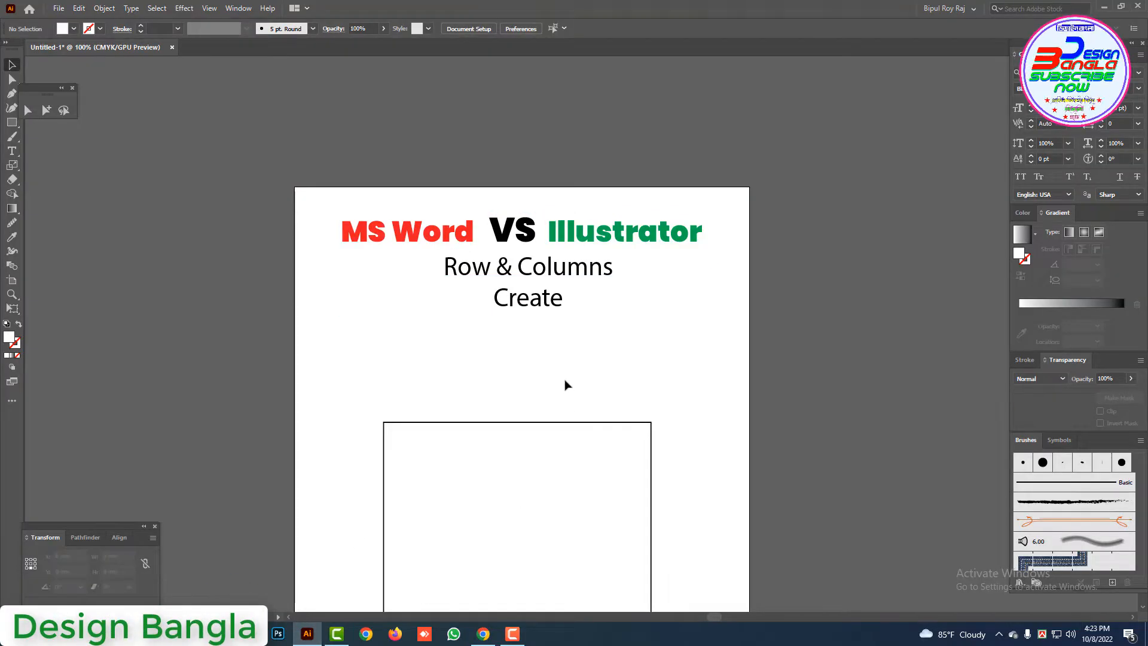
scroll(566, 385, down, 1)
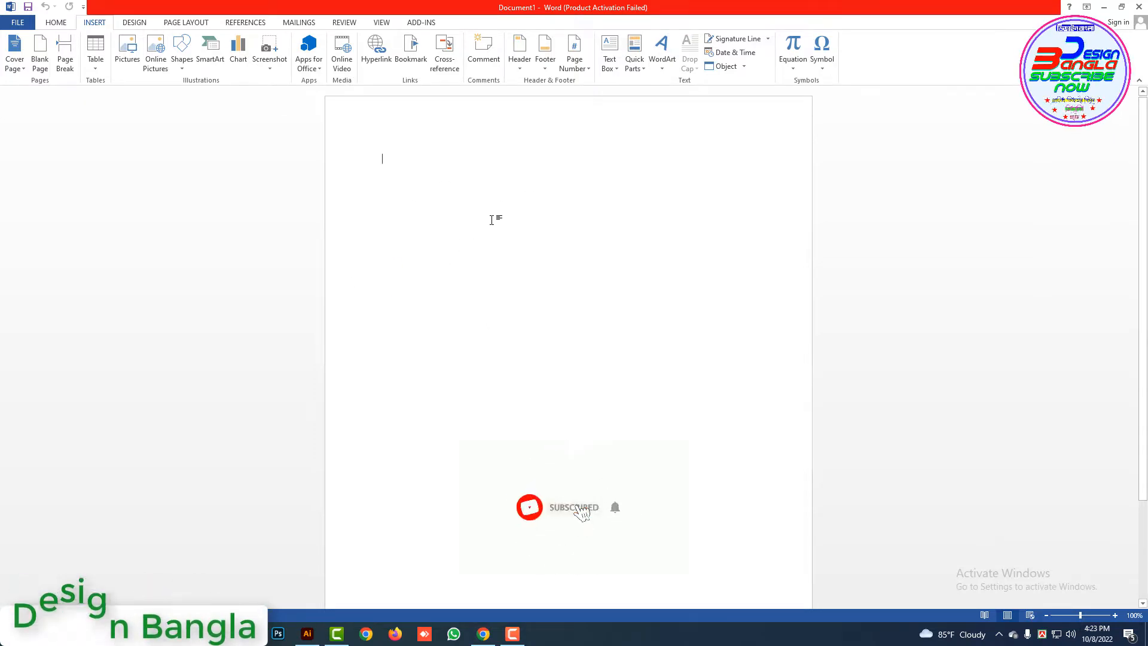
Insert a table with 10 columns and 8 rows at the start of the blank Word document
click(56, 23)
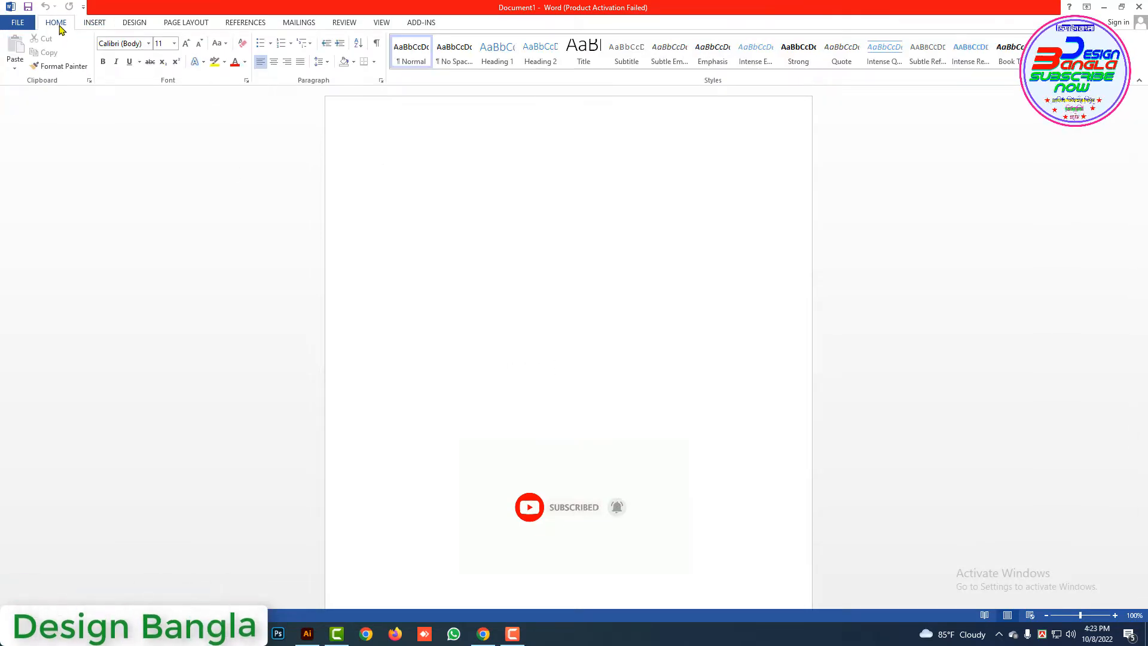
click(93, 24)
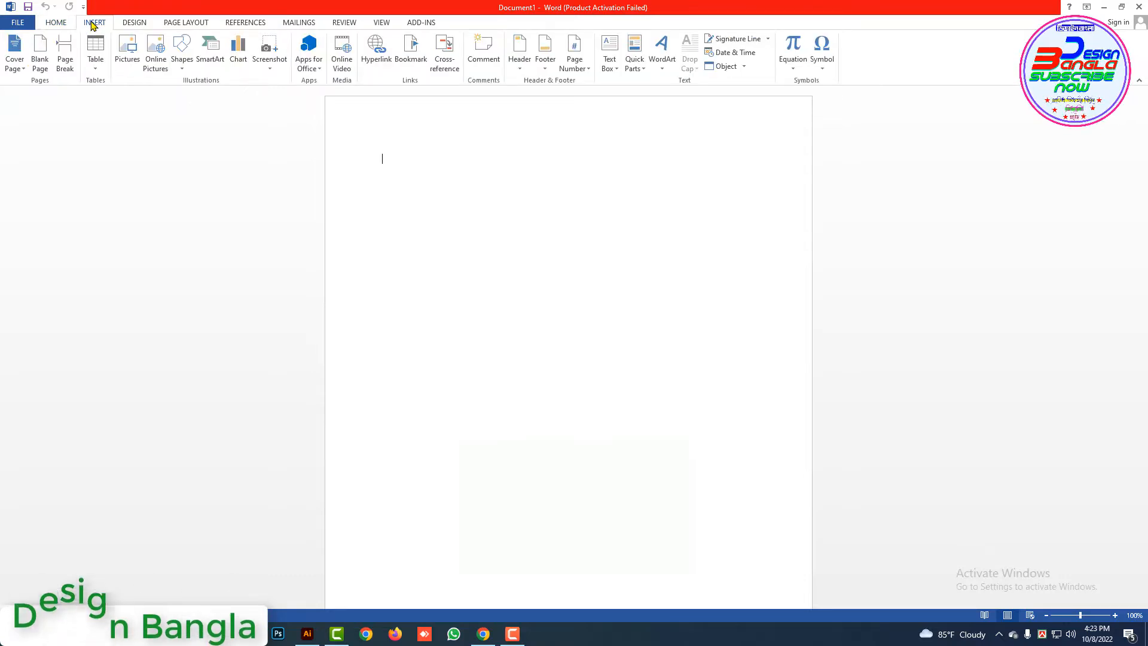
click(96, 50)
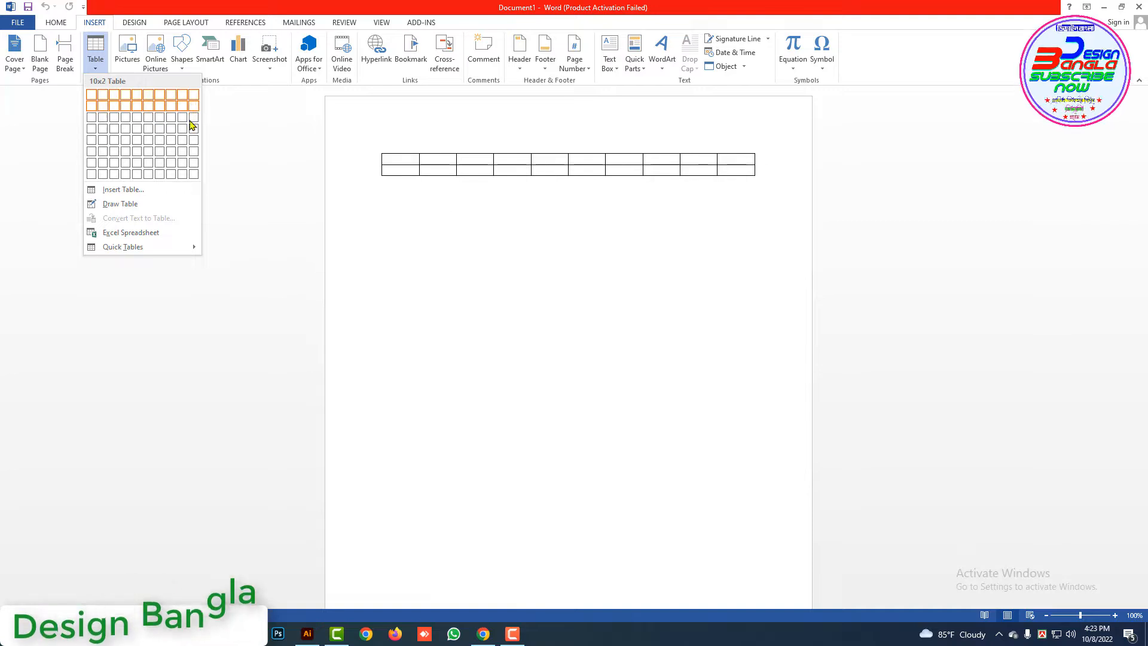
click(195, 177)
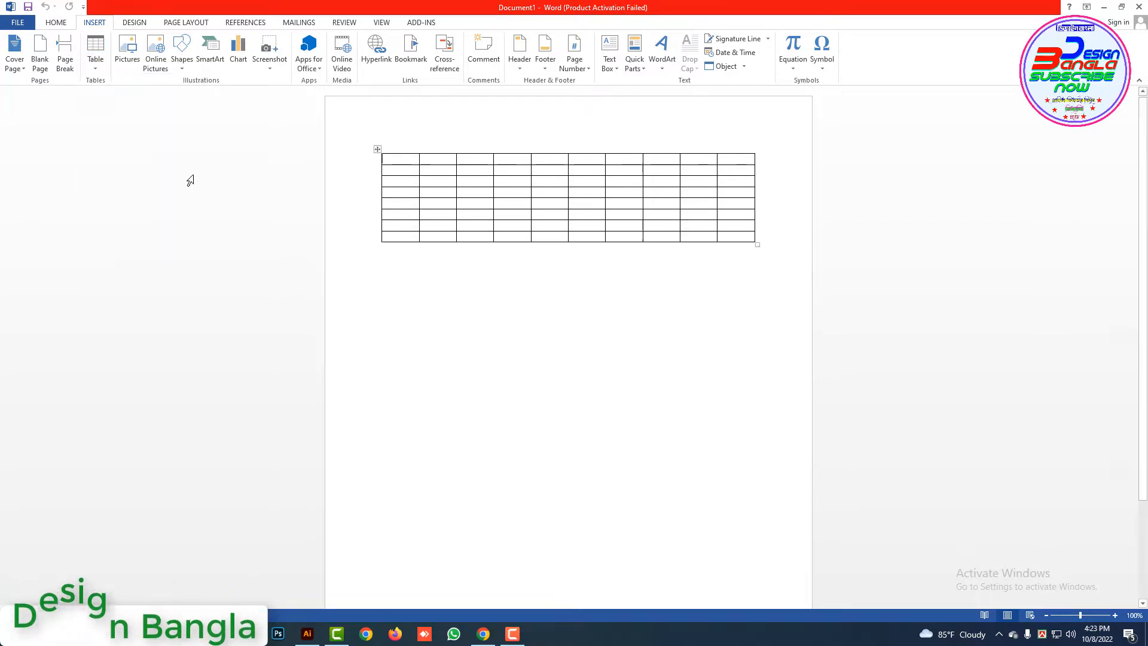
click(482, 330)
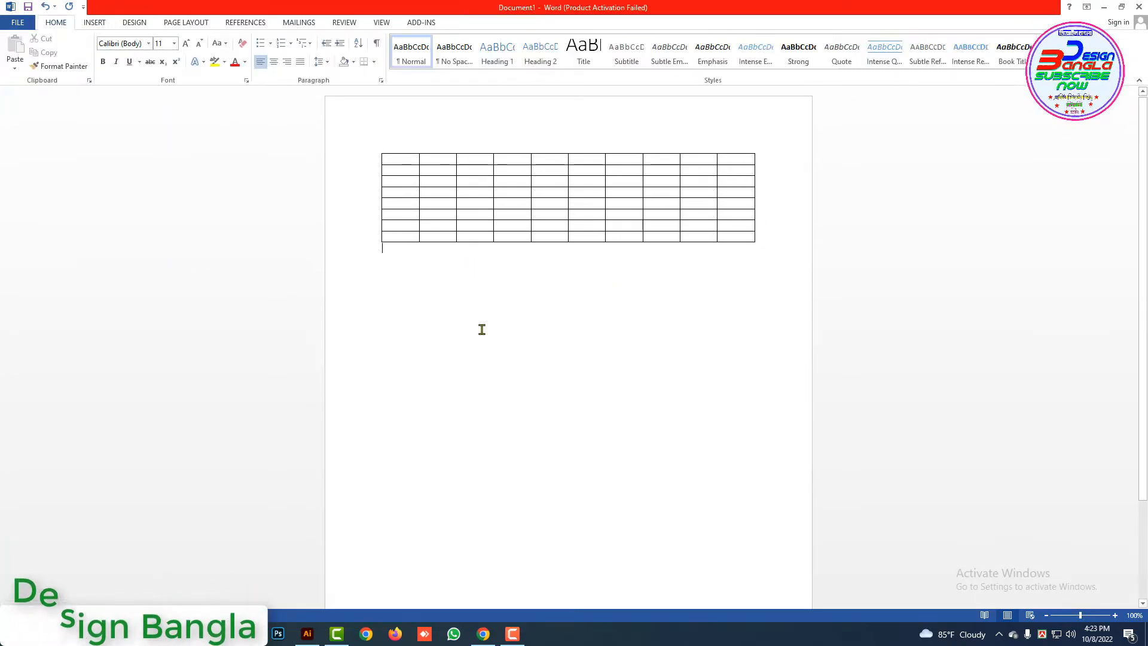
Try inserting a table with 20 columns and 20 rows below the first table, and undo it
click(93, 24)
click(93, 50)
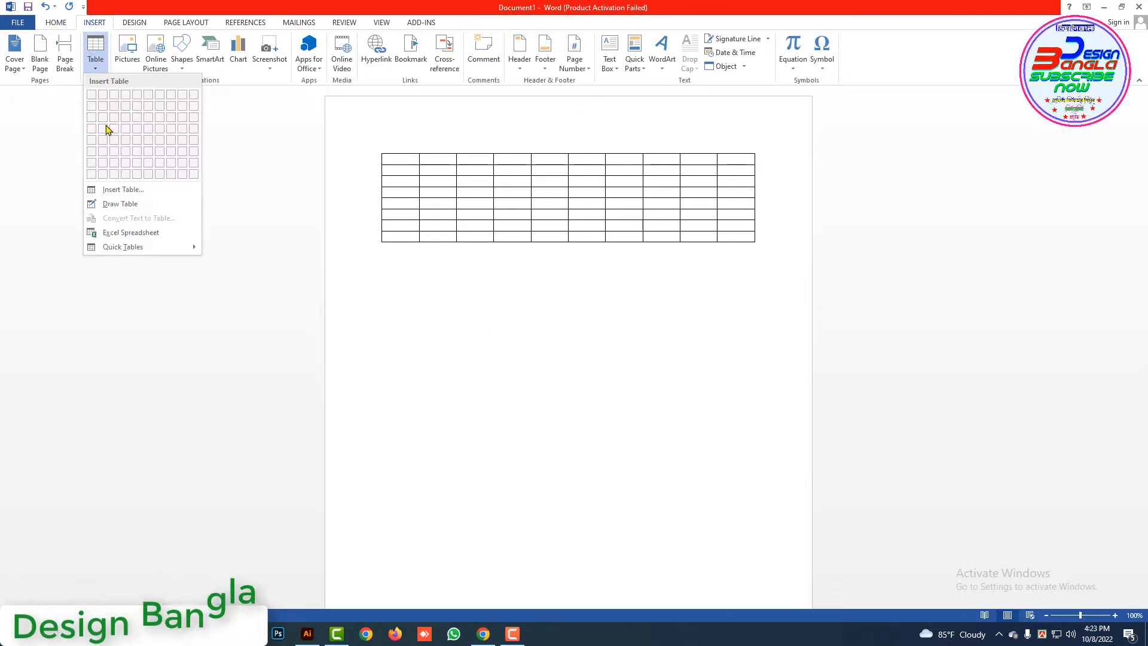
click(118, 206)
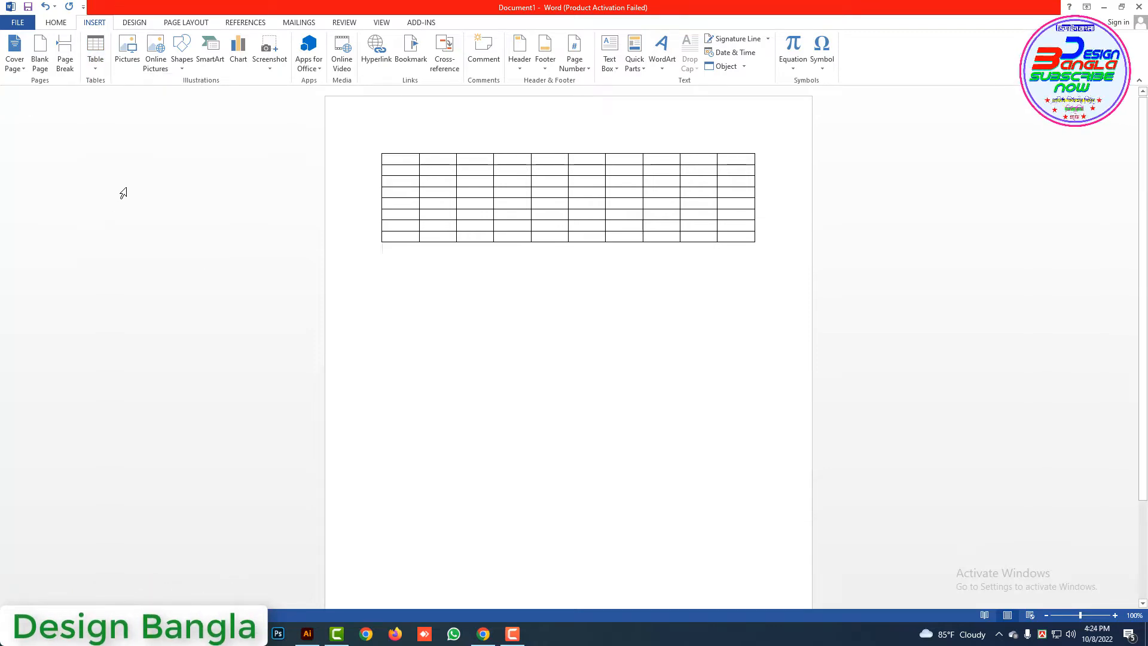
click(94, 55)
click(114, 190)
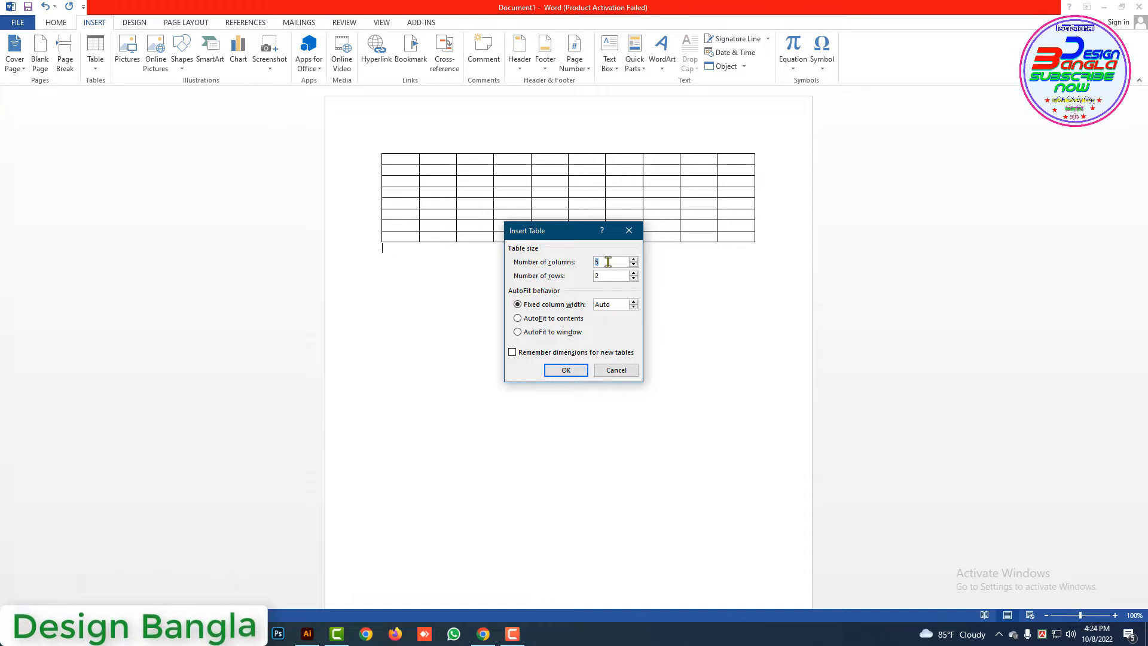
text(2020)
click(566, 370)
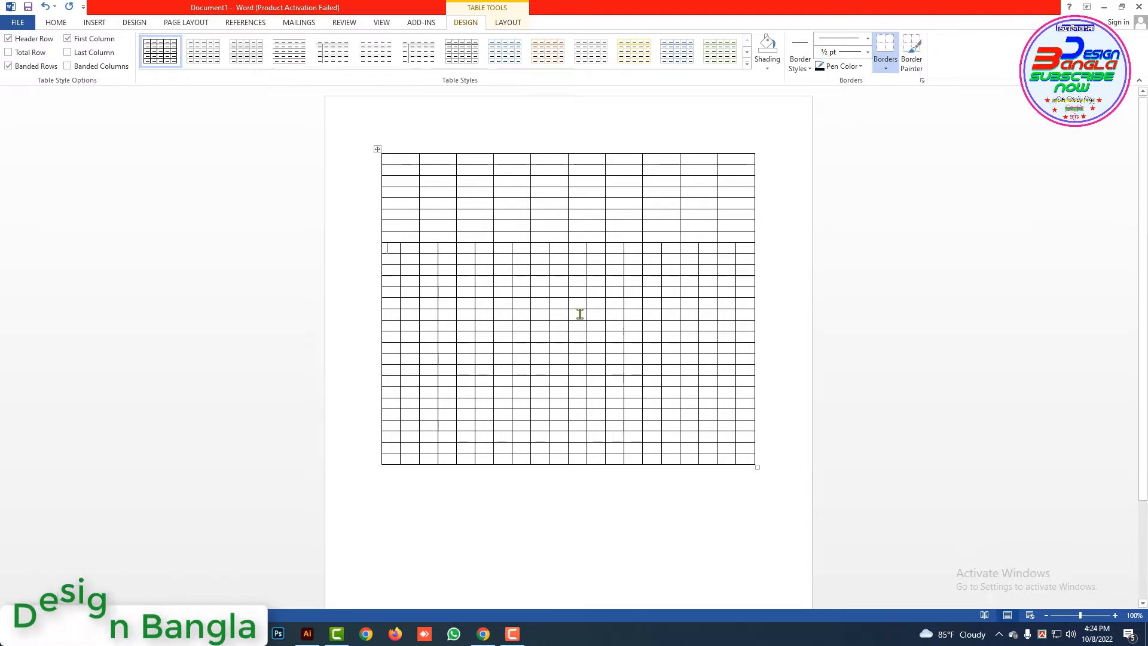
key(ctrl+z)
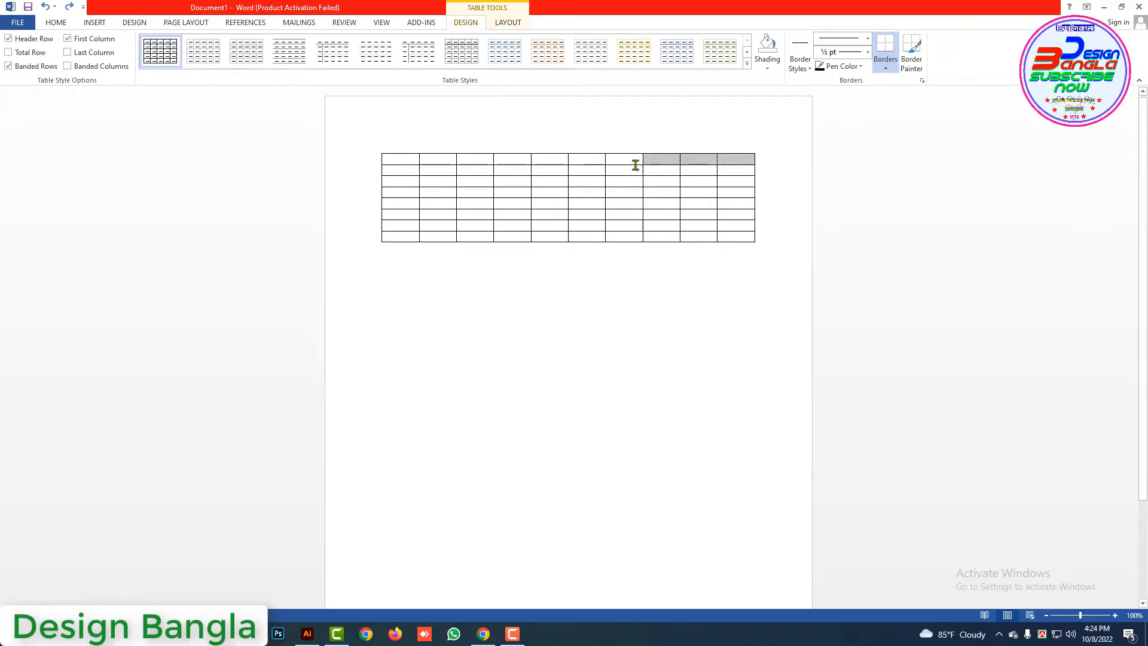
Merge all cells of the table's first two rows into a single header cell
drag(635, 165, 450, 175)
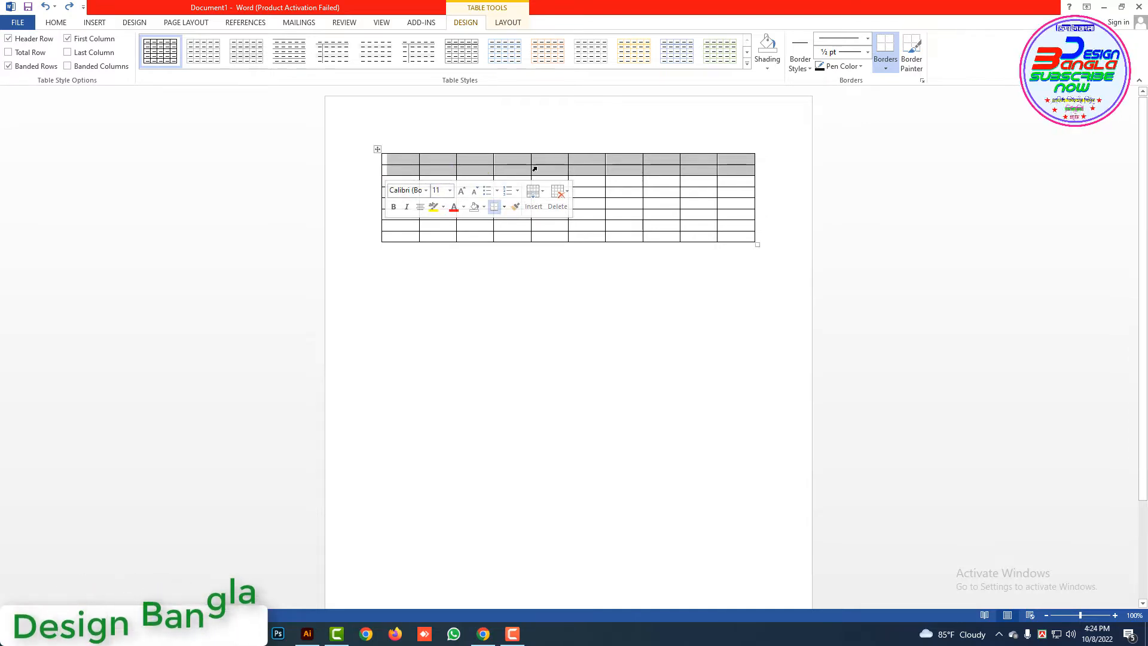
right_click(576, 163)
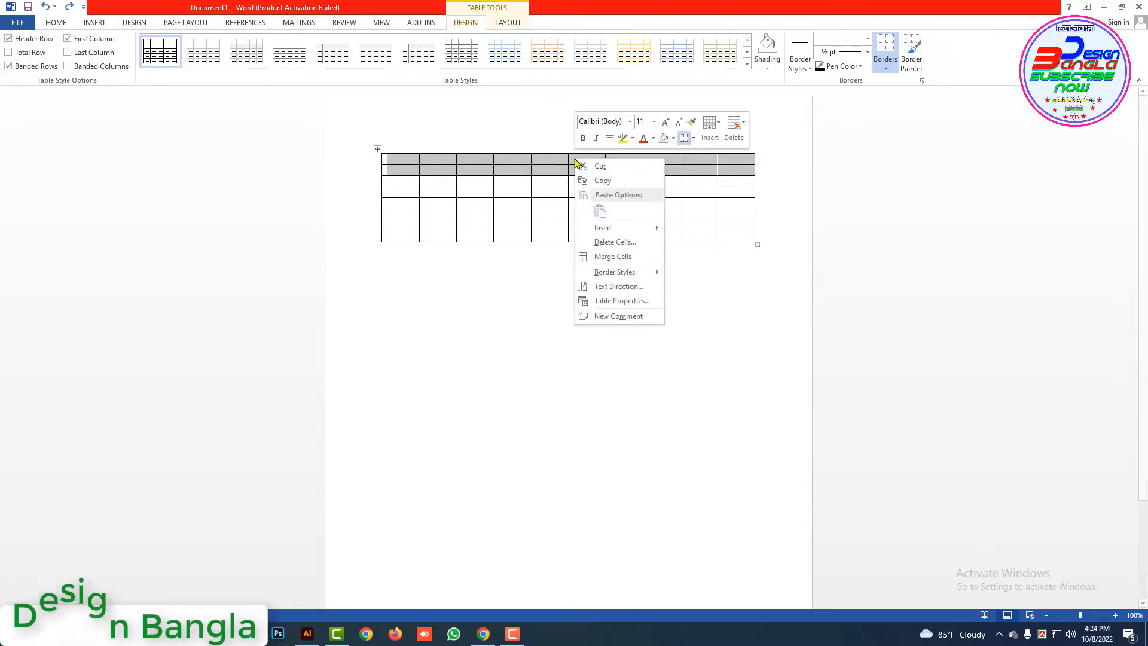
click(614, 257)
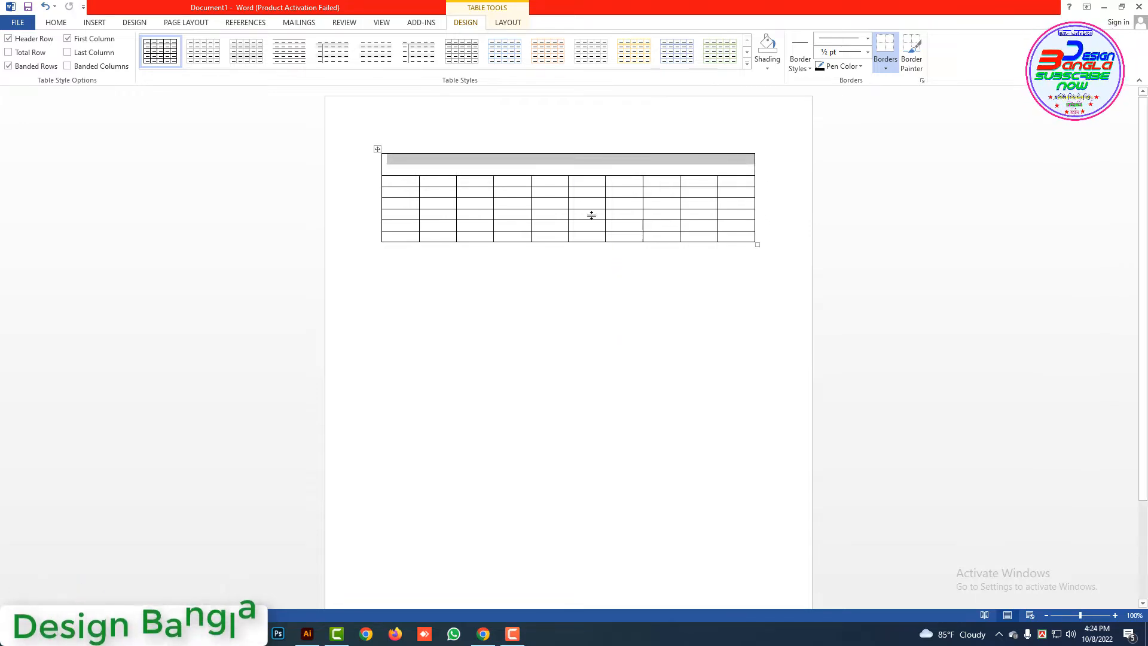
click(543, 167)
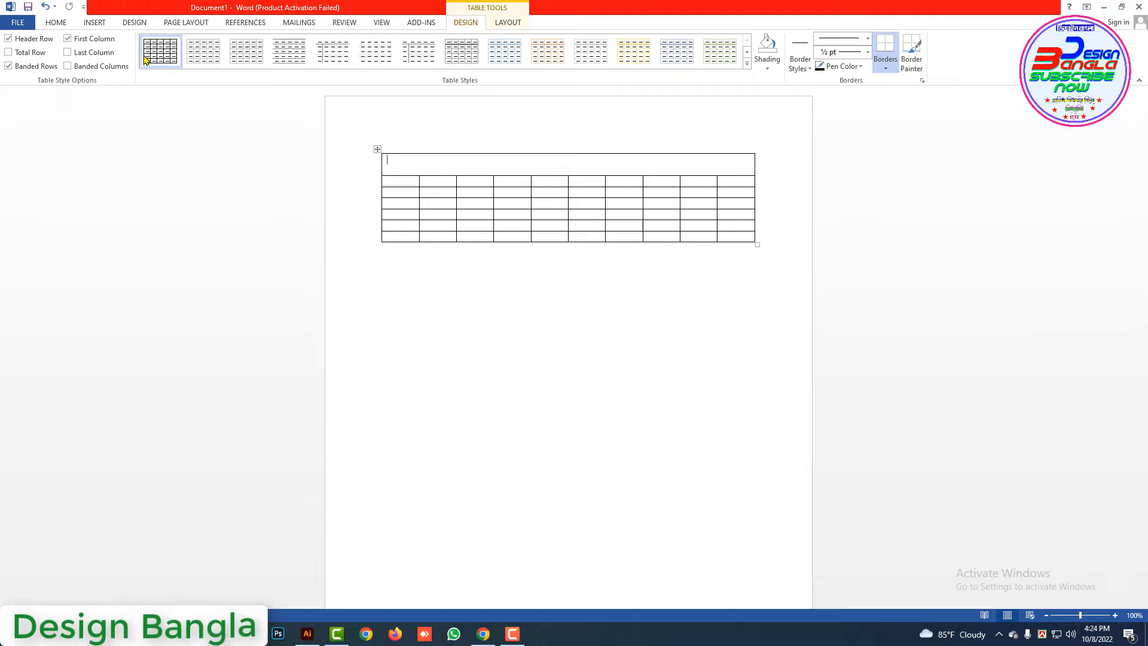
Shade the merged header cell with the standard light green color
click(503, 26)
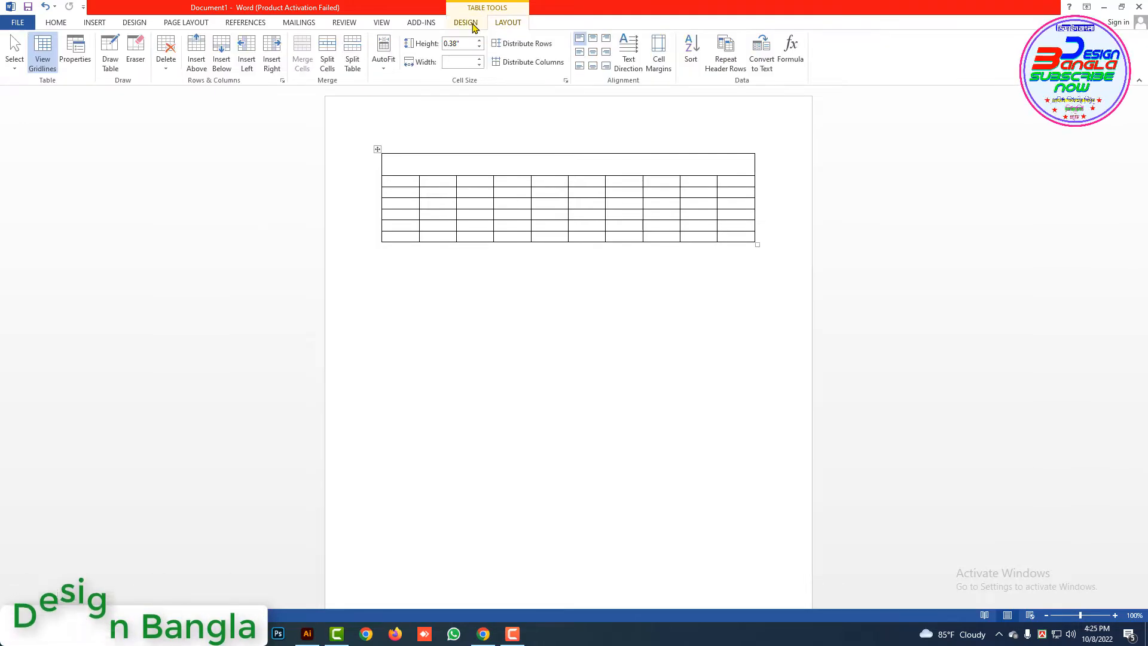
click(474, 24)
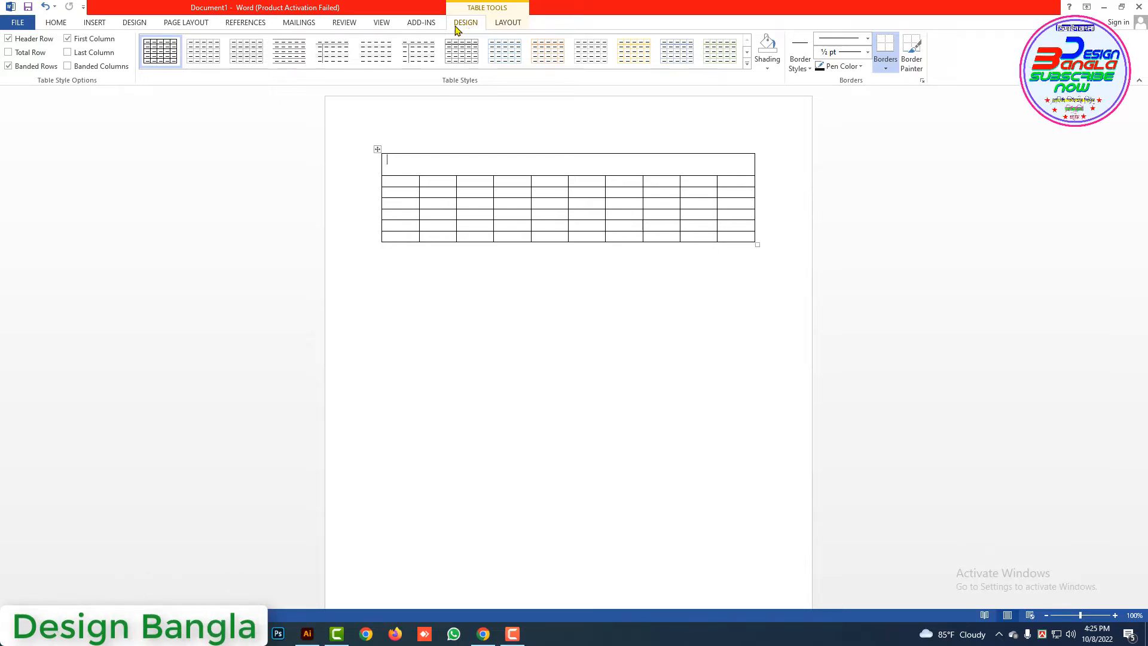
click(769, 68)
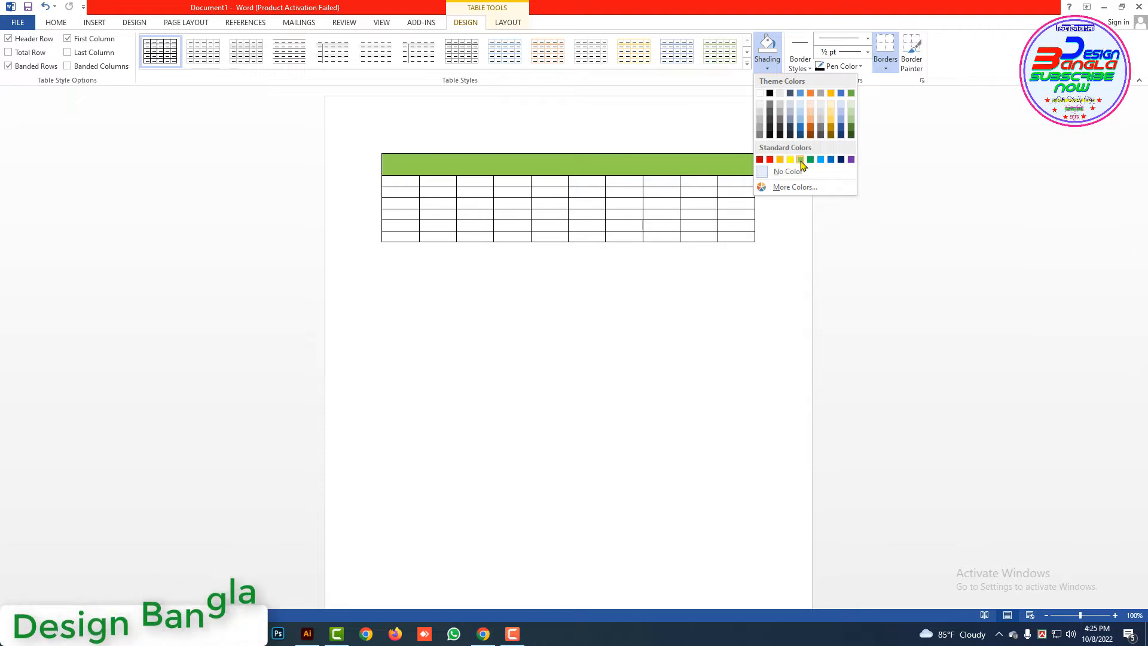
click(801, 160)
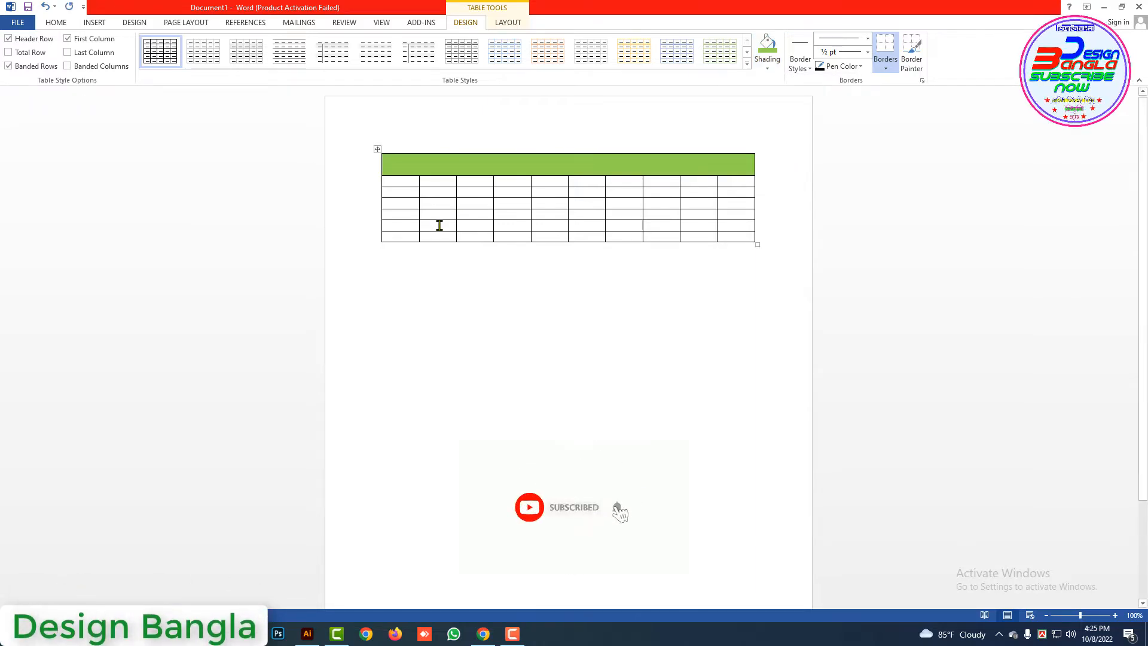
Merge the four cells in the table's second column, from the second to the fifth row below the green header
drag(439, 225, 437, 204)
right_click(428, 197)
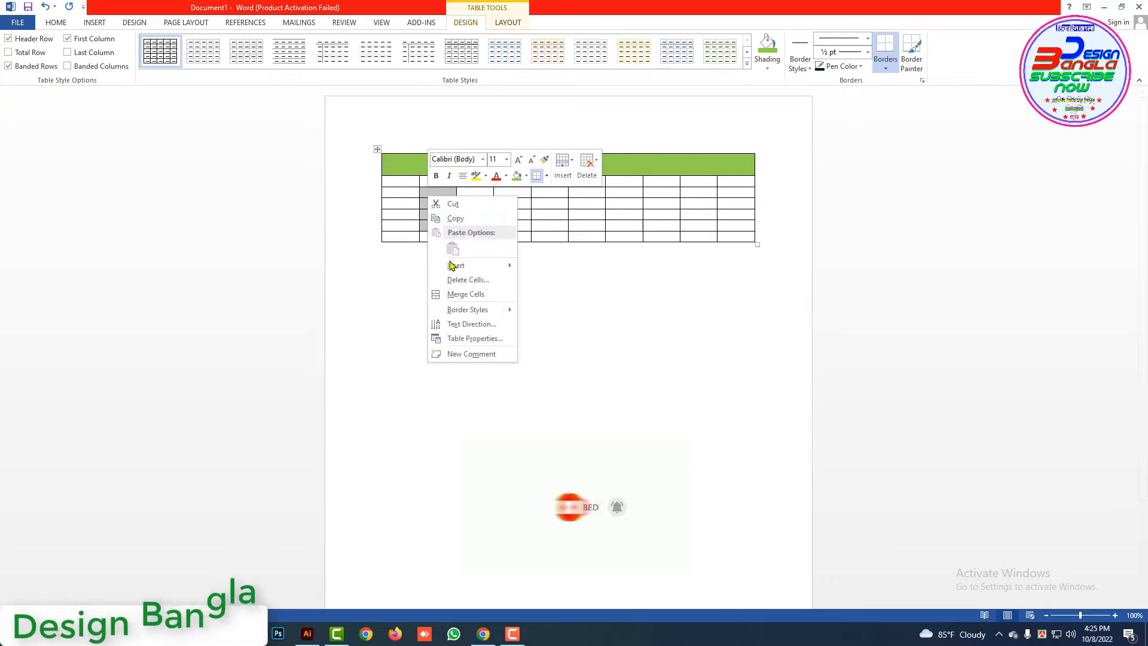
click(467, 295)
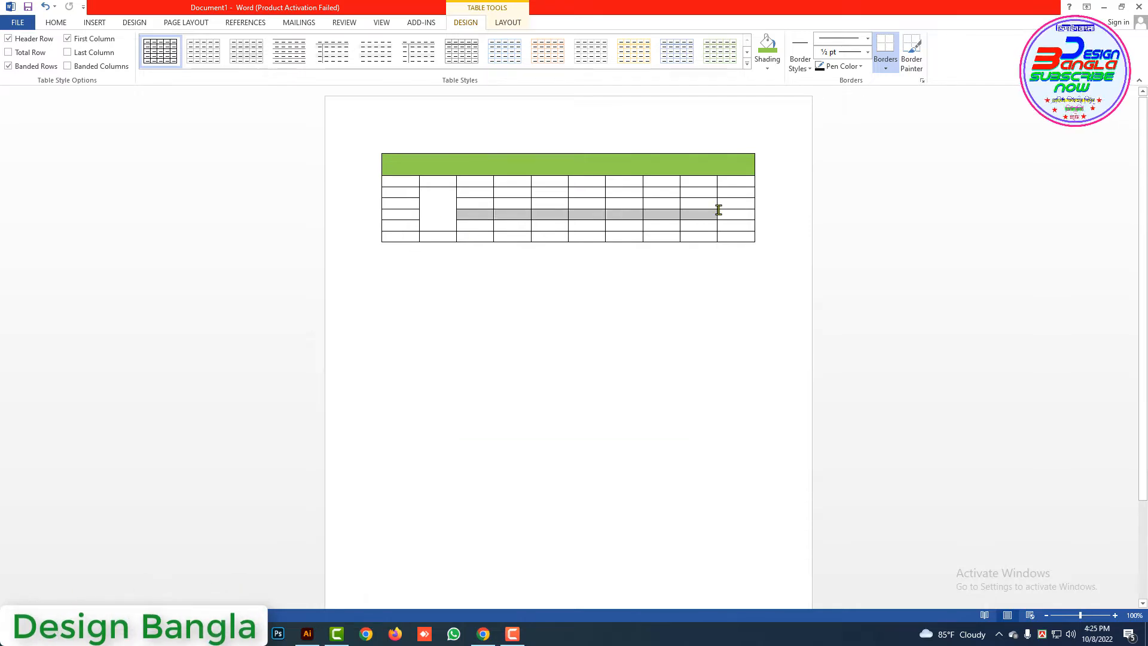
Shade the eight cells beside the merged cell, in the fourth row below the header, with the darkest blue-gray theme color
drag(718, 210, 744, 211)
click(767, 67)
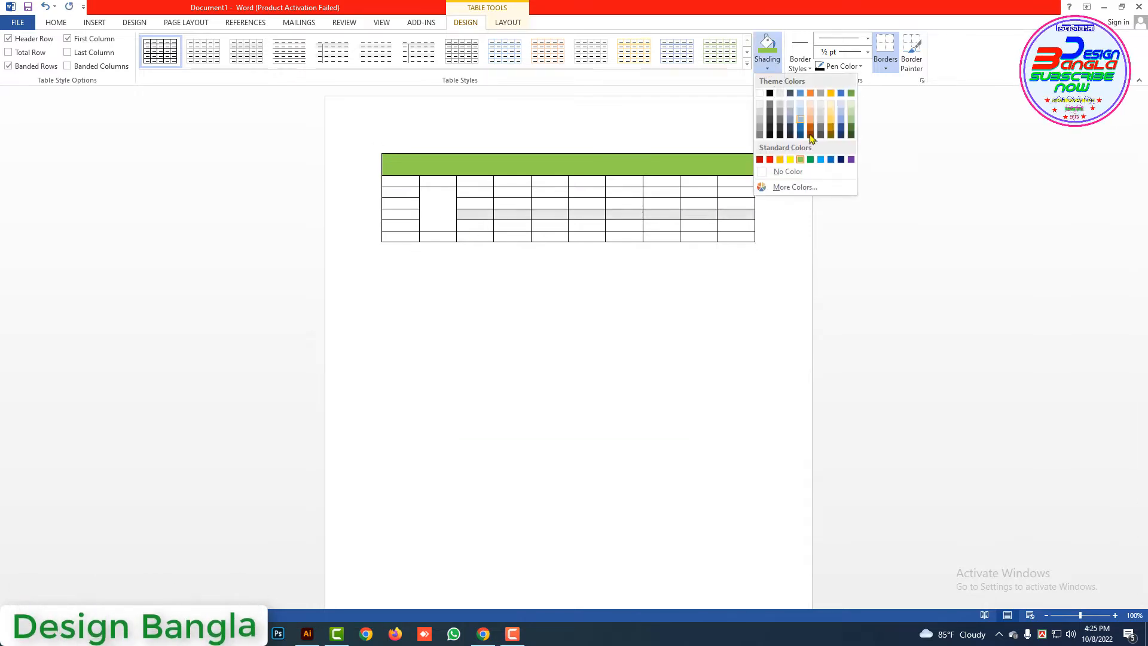
click(790, 136)
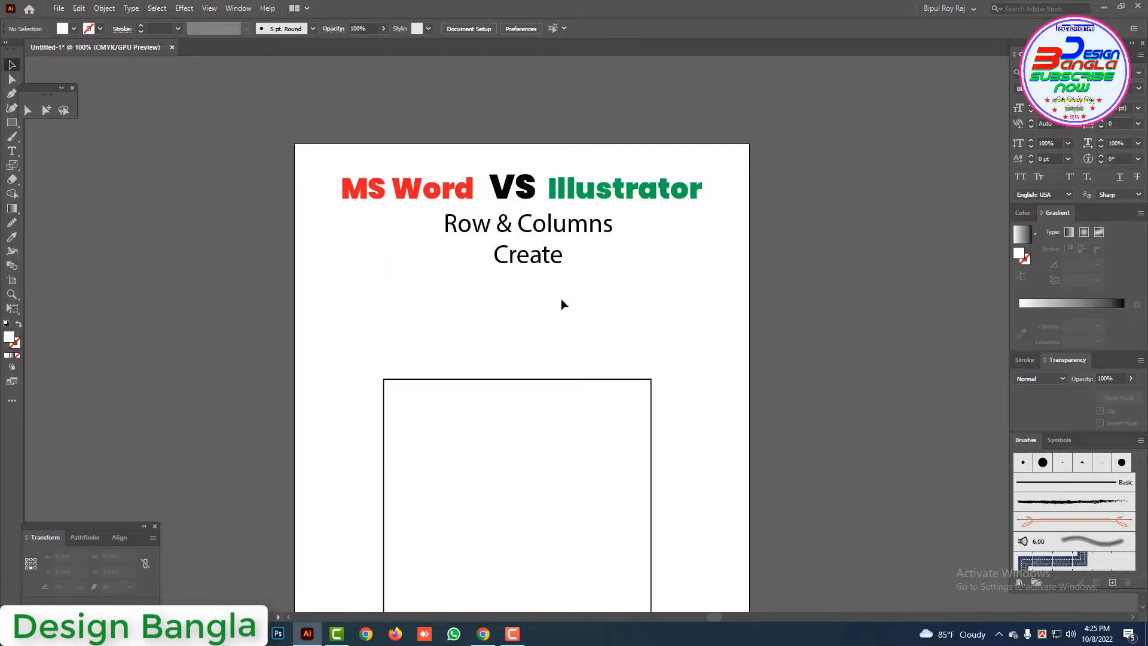
Replace the existing rectangle below the Illustrator title text with a new one about 91 mm wide and 86 mm high
scroll(547, 359, down, 5)
click(516, 329)
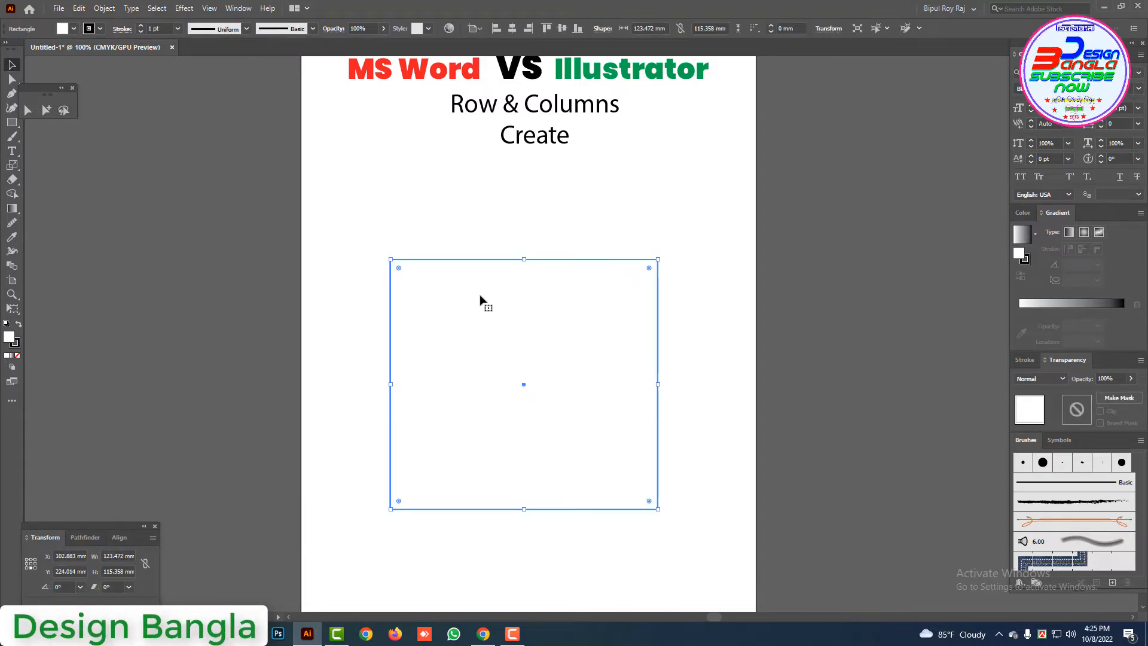
drag(407, 231, 560, 371)
key(Delete)
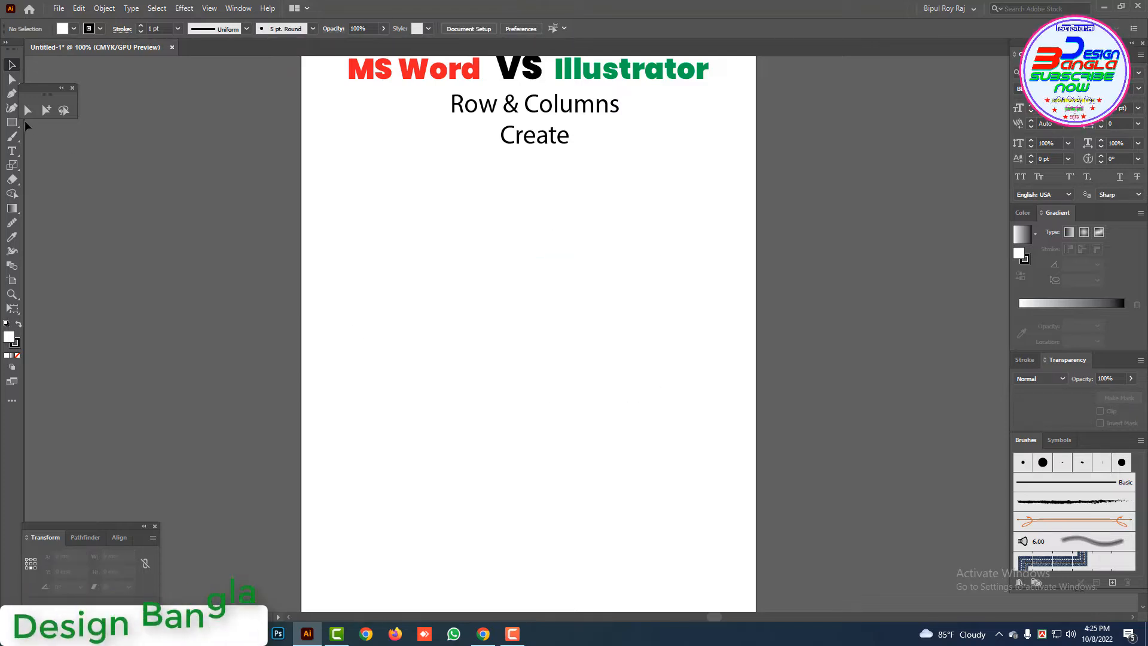
click(12, 122)
drag(498, 302, 621, 434)
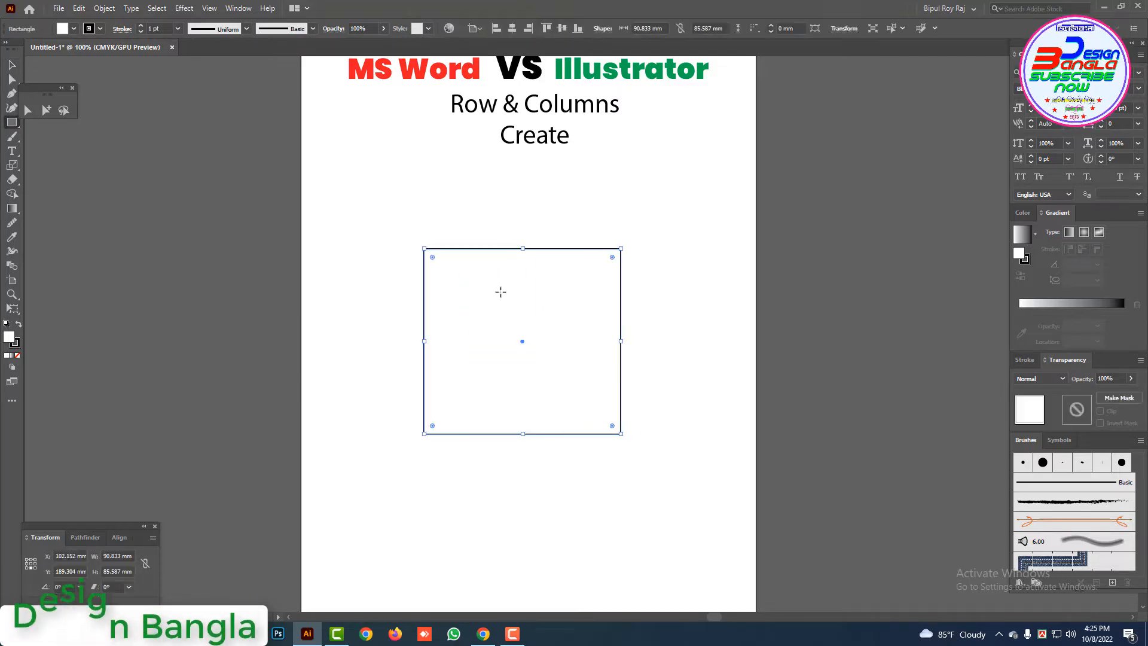
Start splitting the selected rectangle into a grid with Split Into Grid, enable the preview and set 7 rows
click(46, 110)
drag(303, 189, 614, 387)
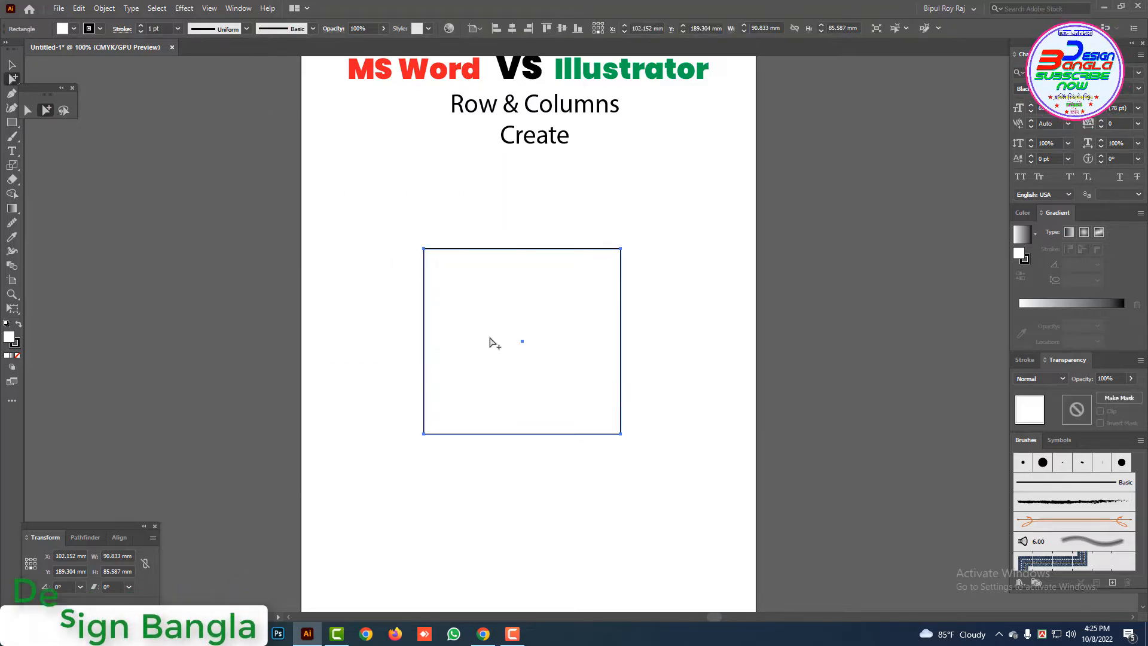
click(103, 8)
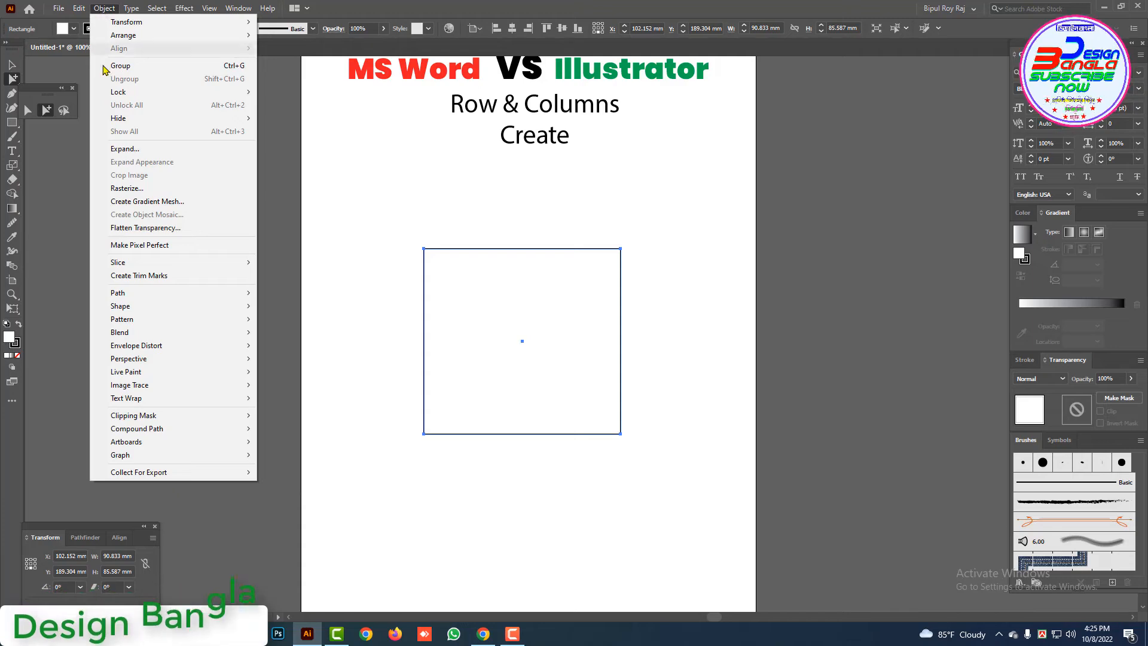
mouse_move(125, 294)
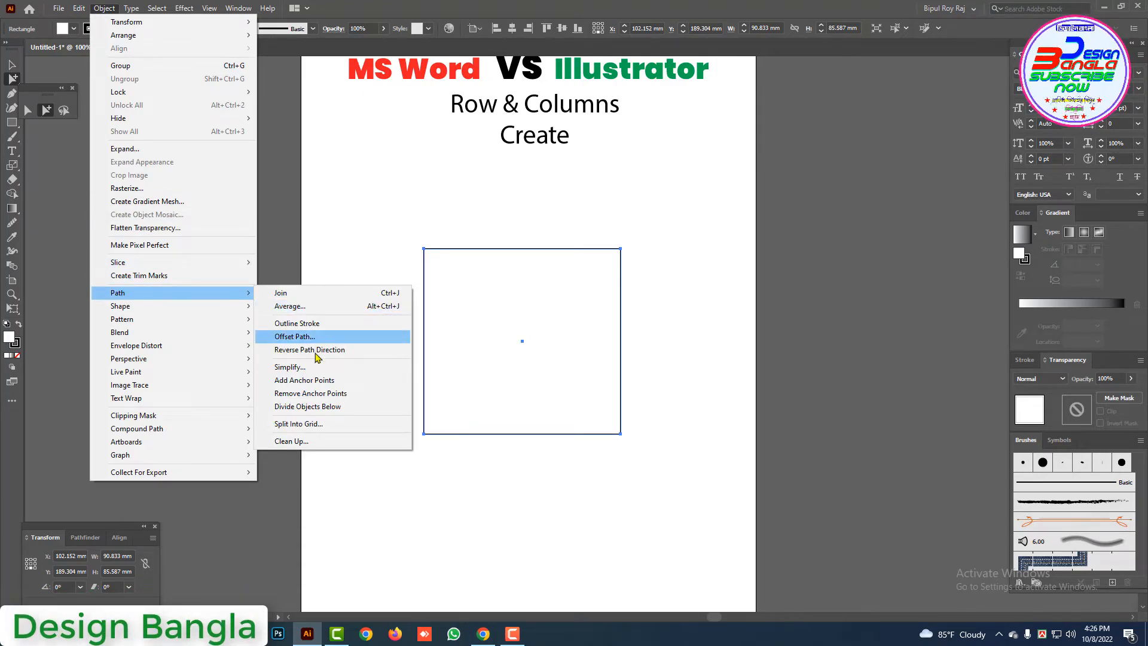
click(315, 424)
drag(826, 371, 814, 136)
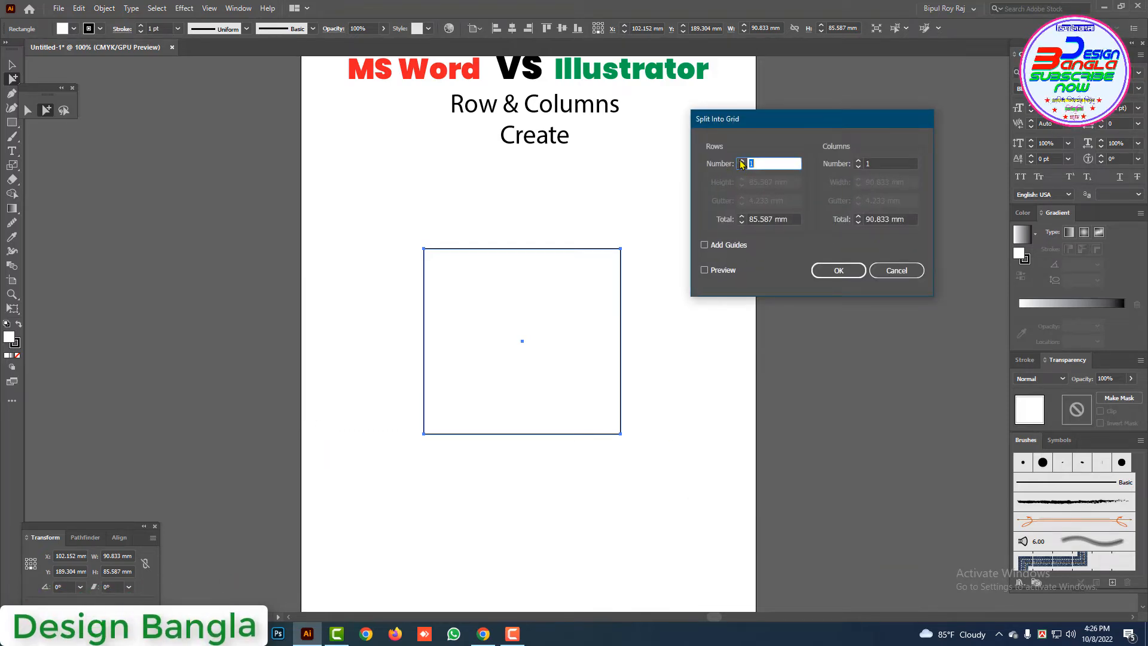
click(706, 270)
click(743, 163)
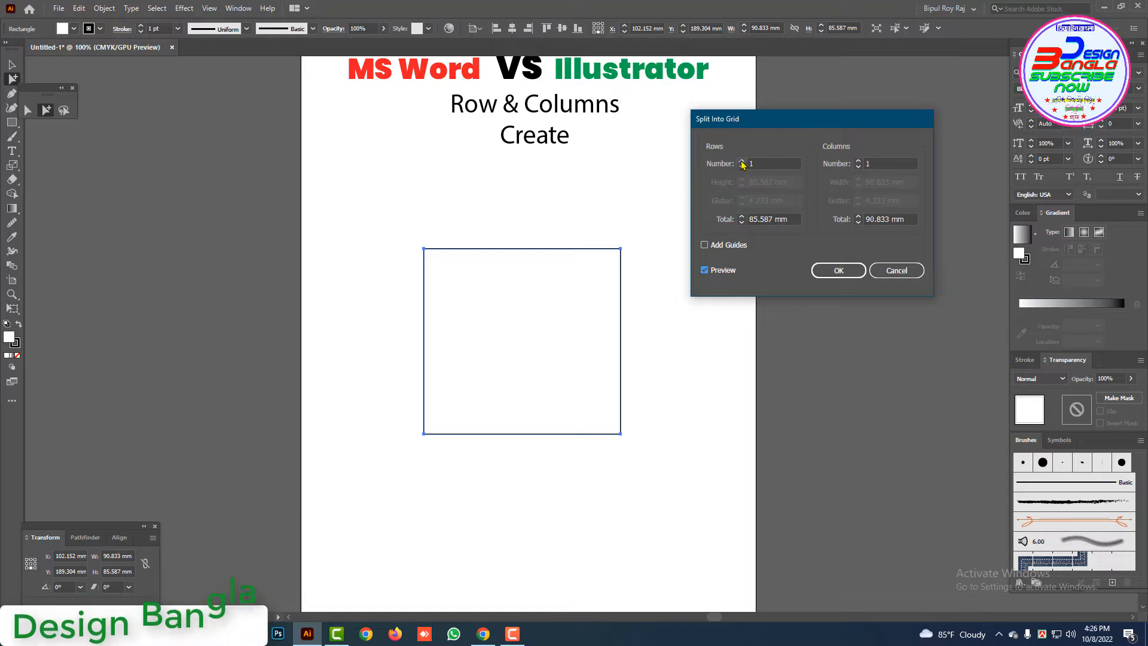
click(741, 162)
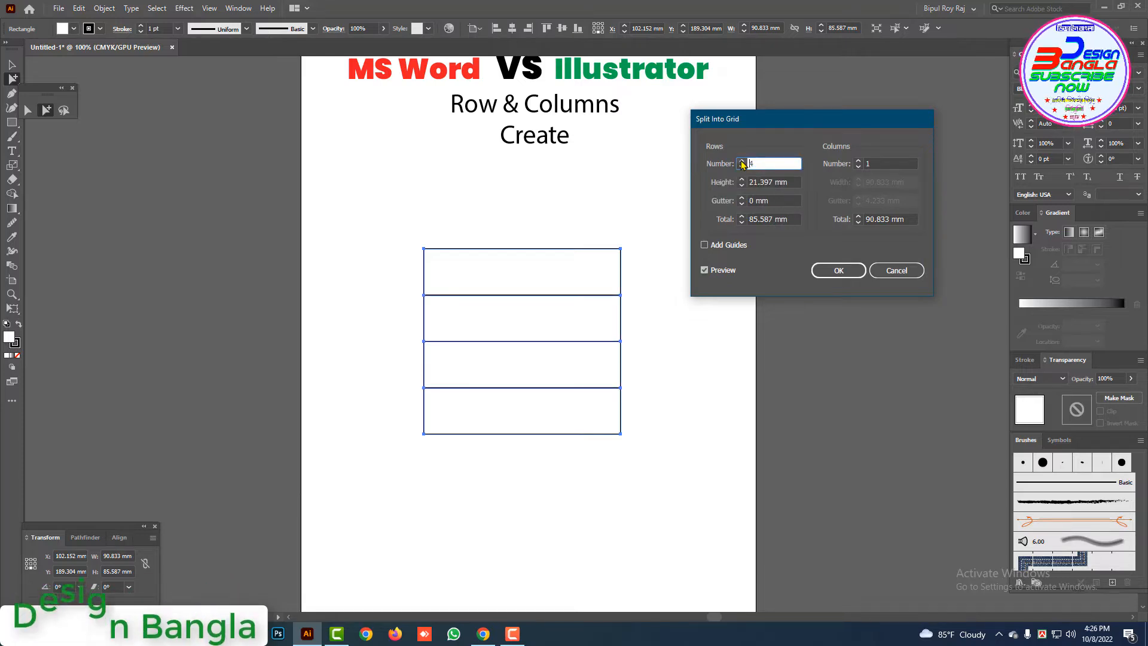
click(742, 161)
click(741, 161)
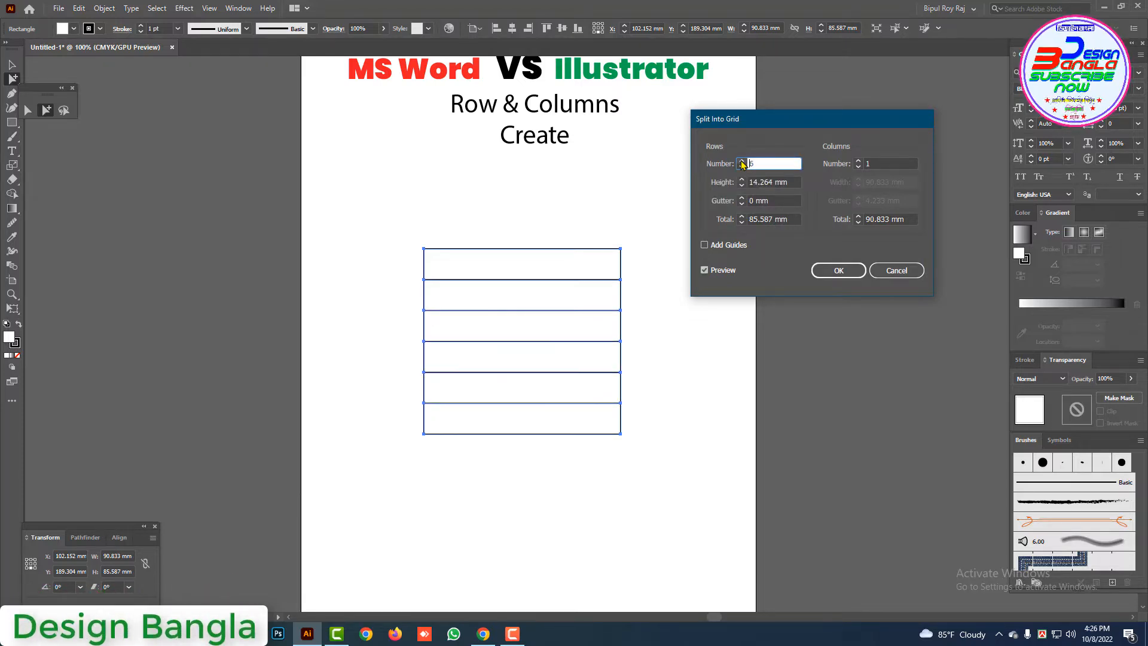
click(742, 162)
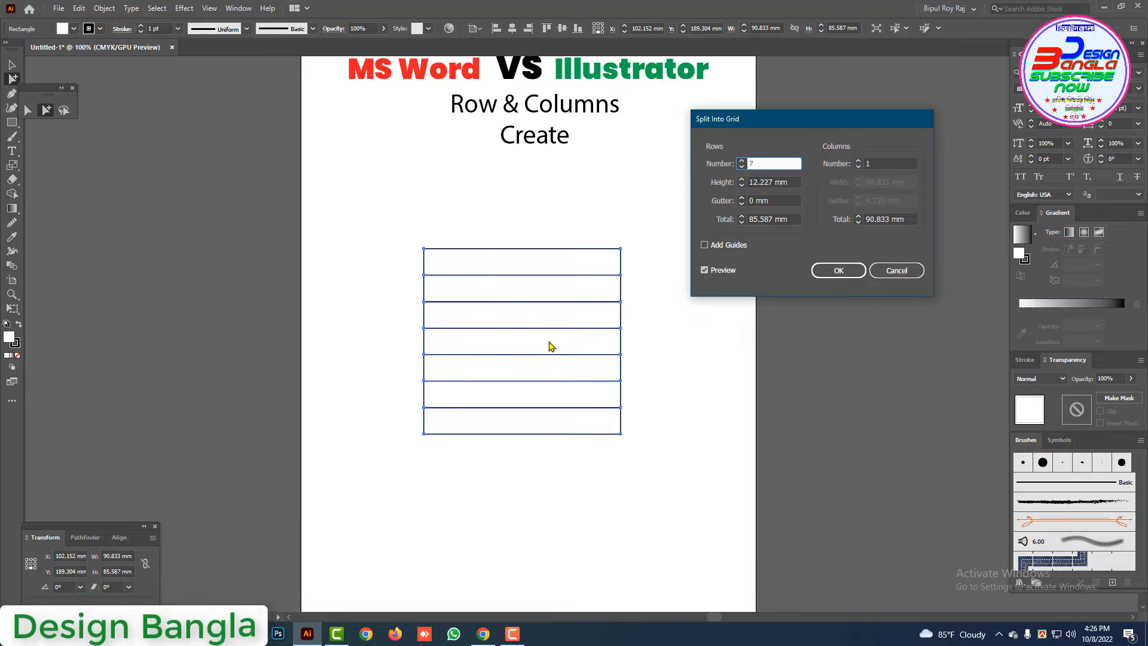
Set the grid to 5 columns, apply the split and deselect the resulting cells
click(859, 161)
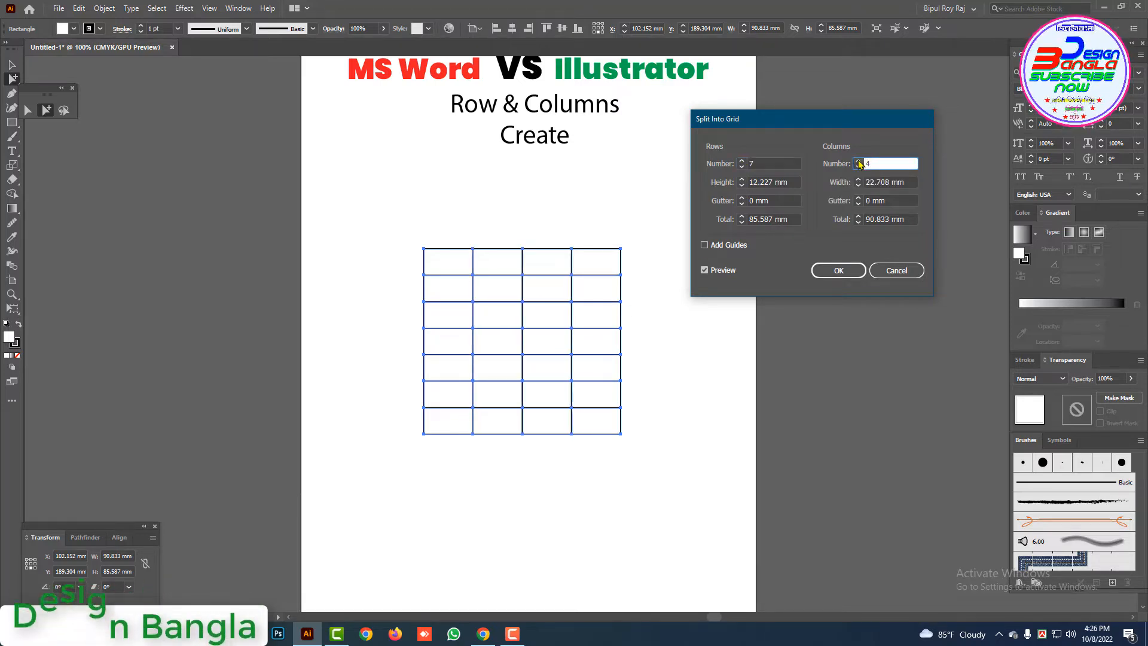
click(859, 161)
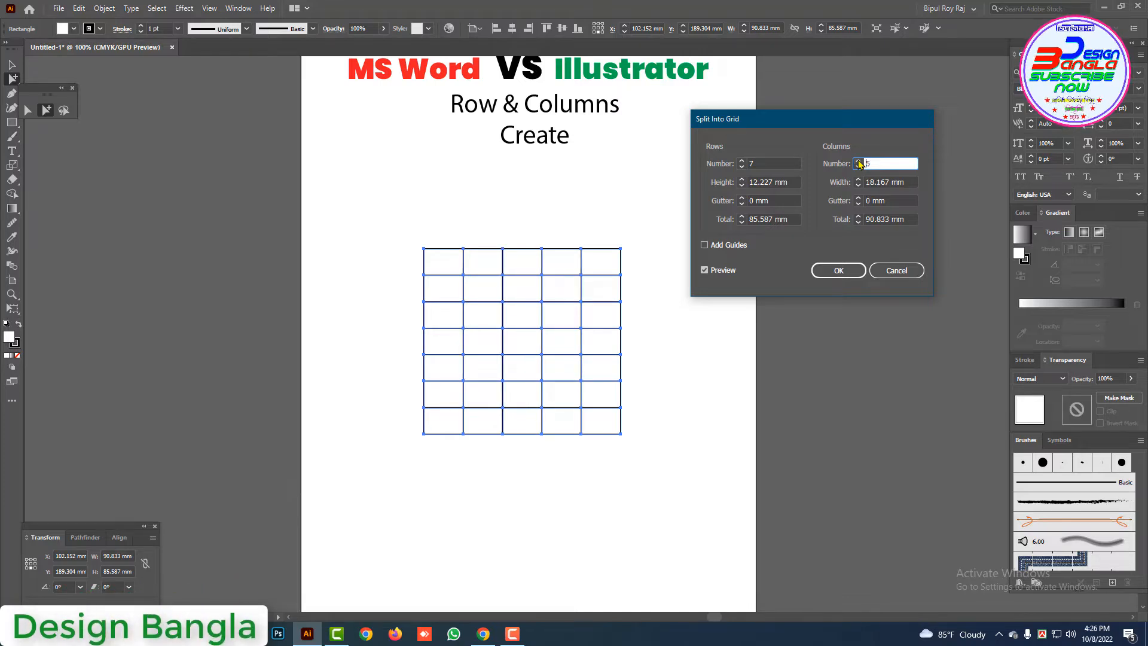
click(839, 271)
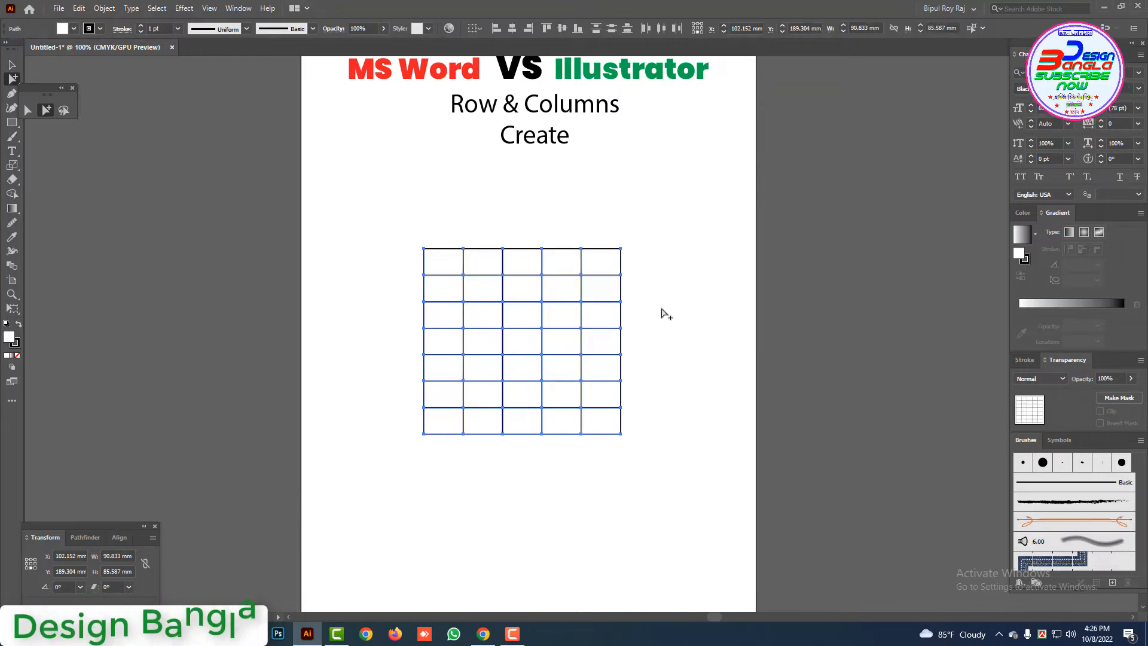
click(664, 274)
key(v)
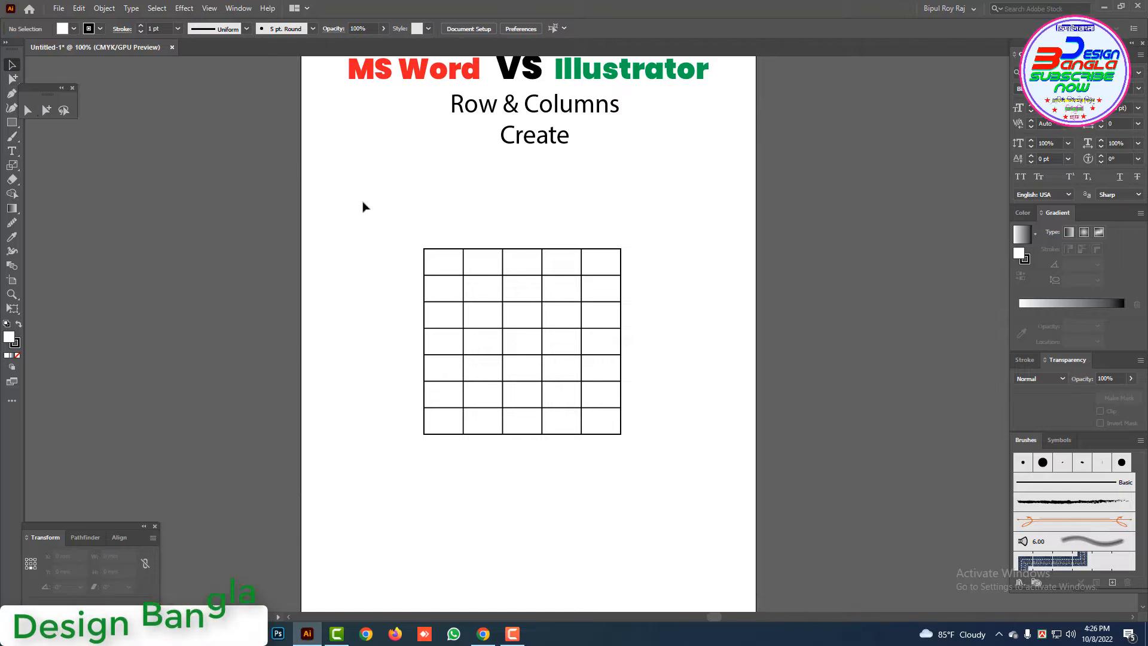
drag(361, 203, 605, 364)
drag(505, 286, 518, 325)
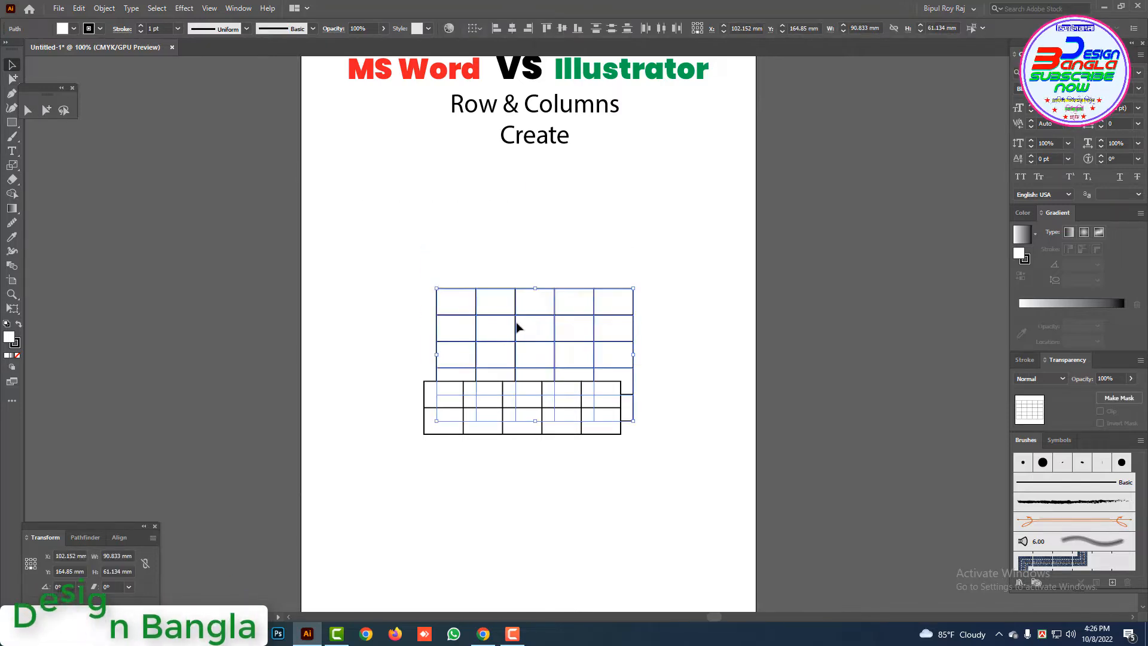
key(ctrl+z)
Select the whole grid of cells and move it about 3 mm right and 3 mm up
click(374, 229)
drag(374, 228, 727, 535)
mouse_move(581, 349)
mouse_down()
mouse_move(628, 297)
mouse_move(588, 344)
mouse_up()
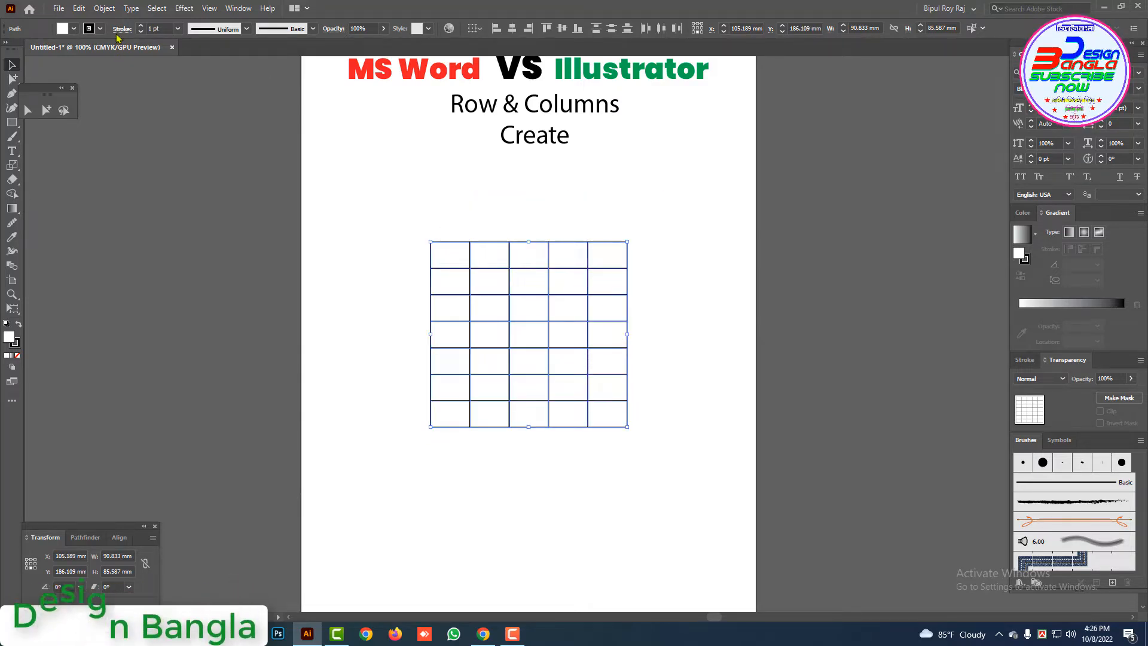
click(104, 8)
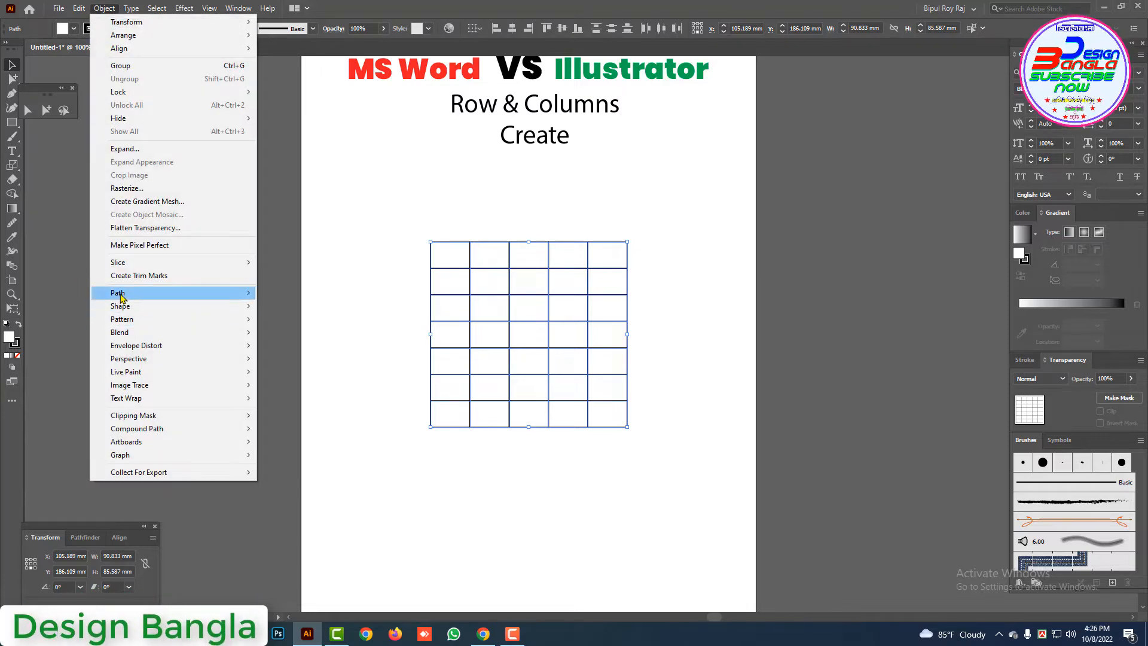
mouse_move(120, 293)
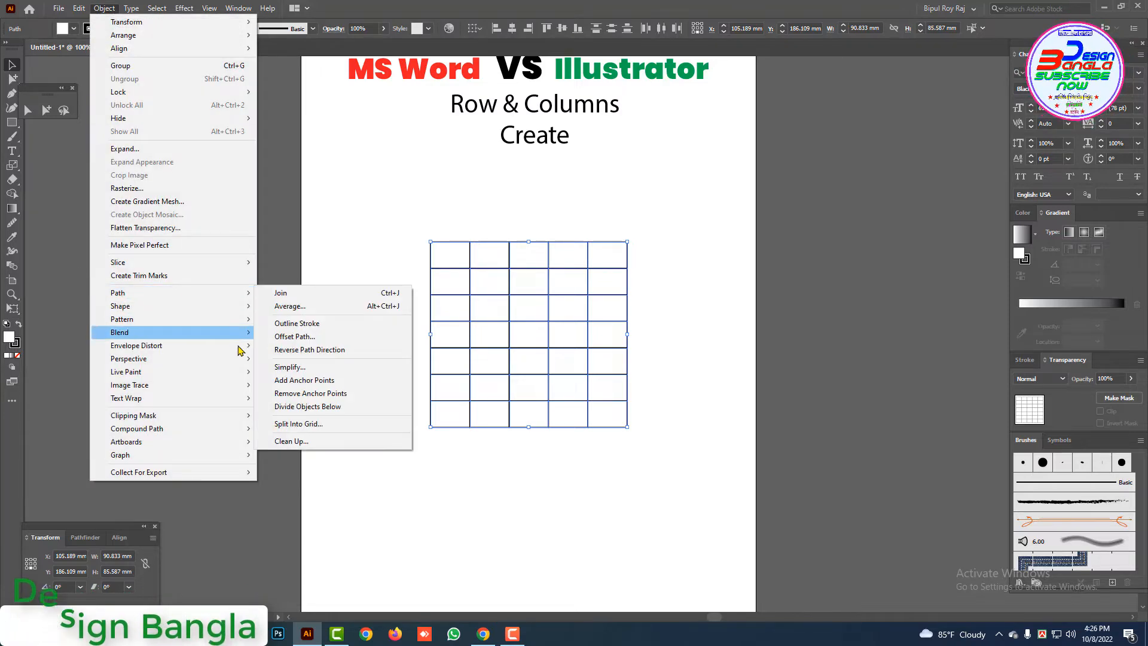
click(313, 426)
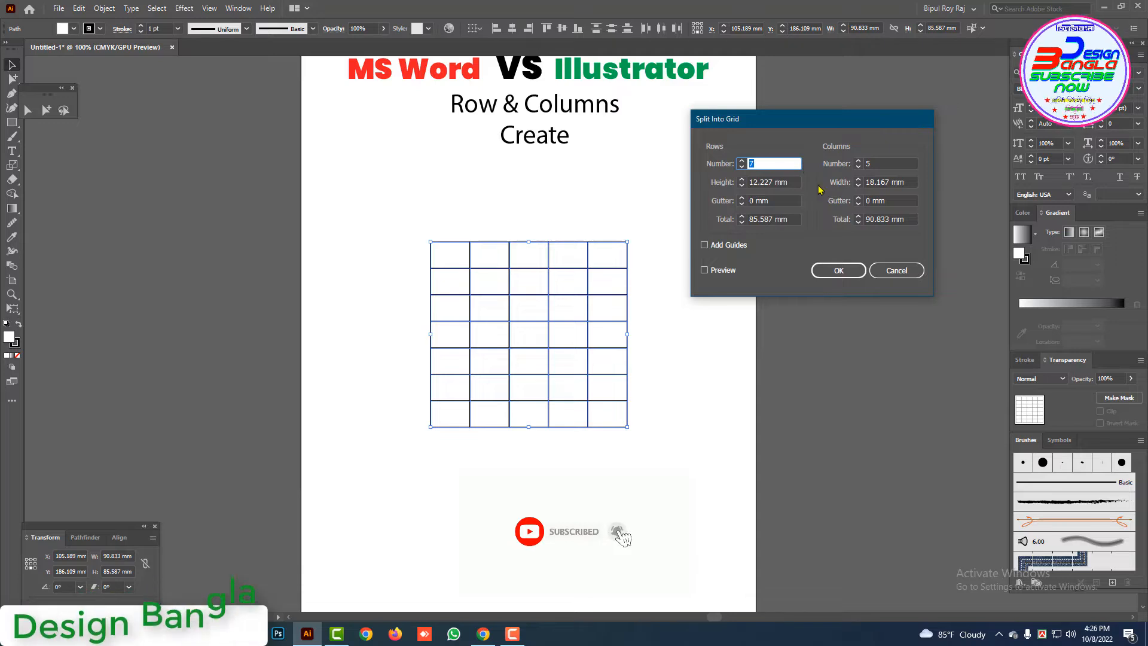
click(897, 271)
Delete the whole grid and draw a new rectangle about 132 mm wide and 96 mm high below the title text
drag(692, 456, 329, 231)
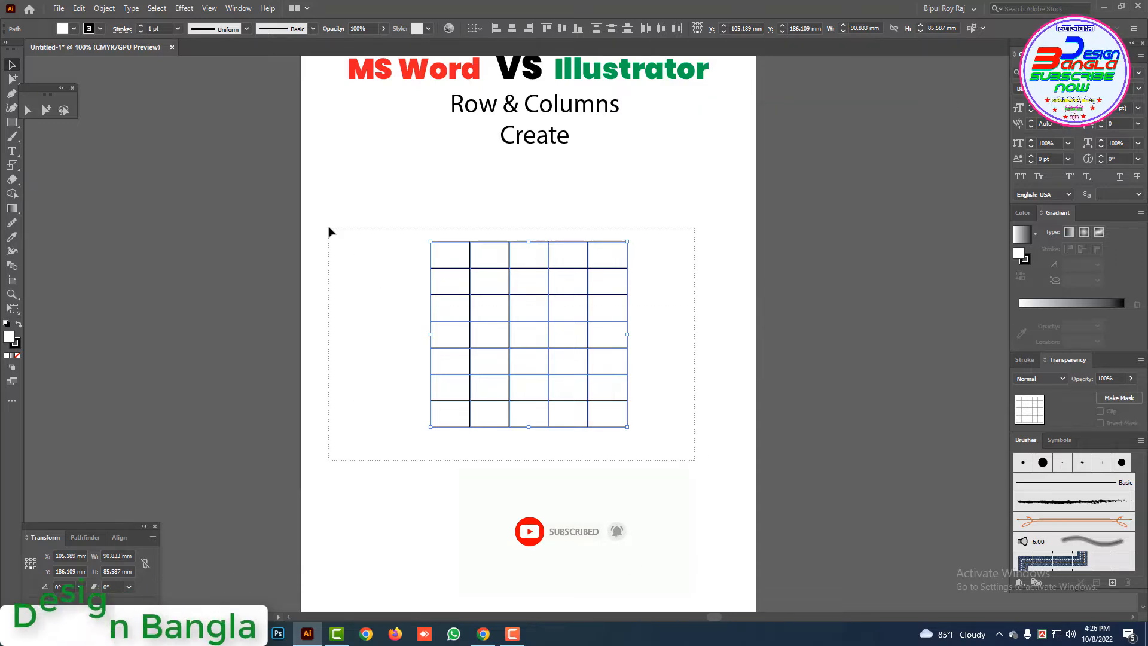
key(Delete)
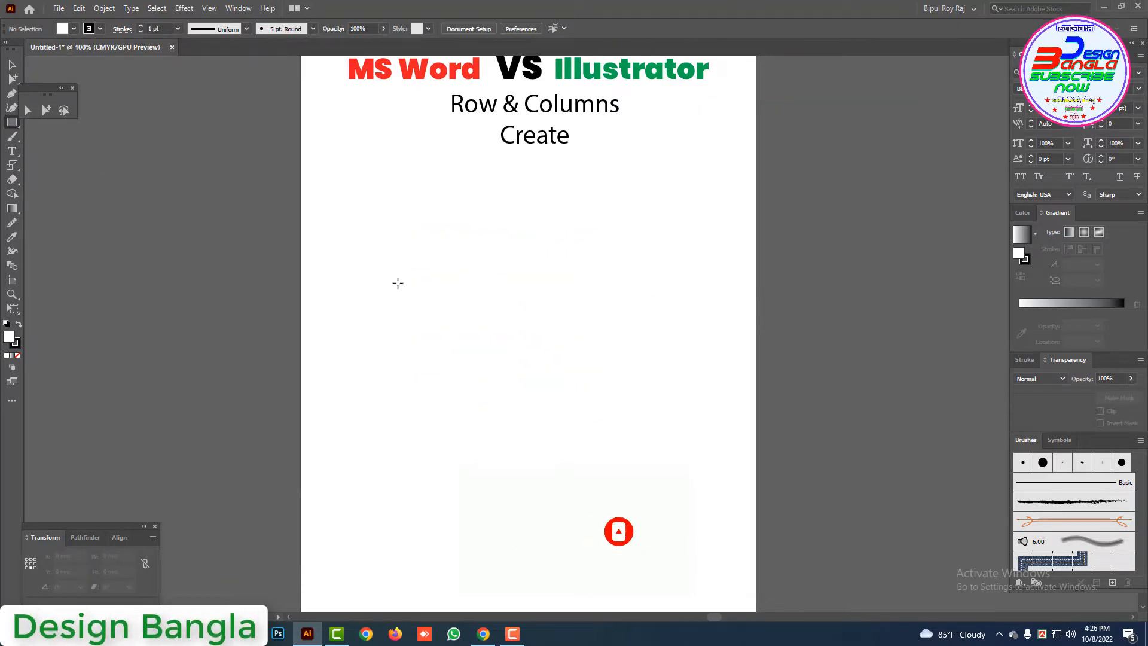
drag(419, 287, 703, 494)
Start Split Into Grid on the new rectangle, enable the preview and set 6 rows and 7 columns
click(105, 8)
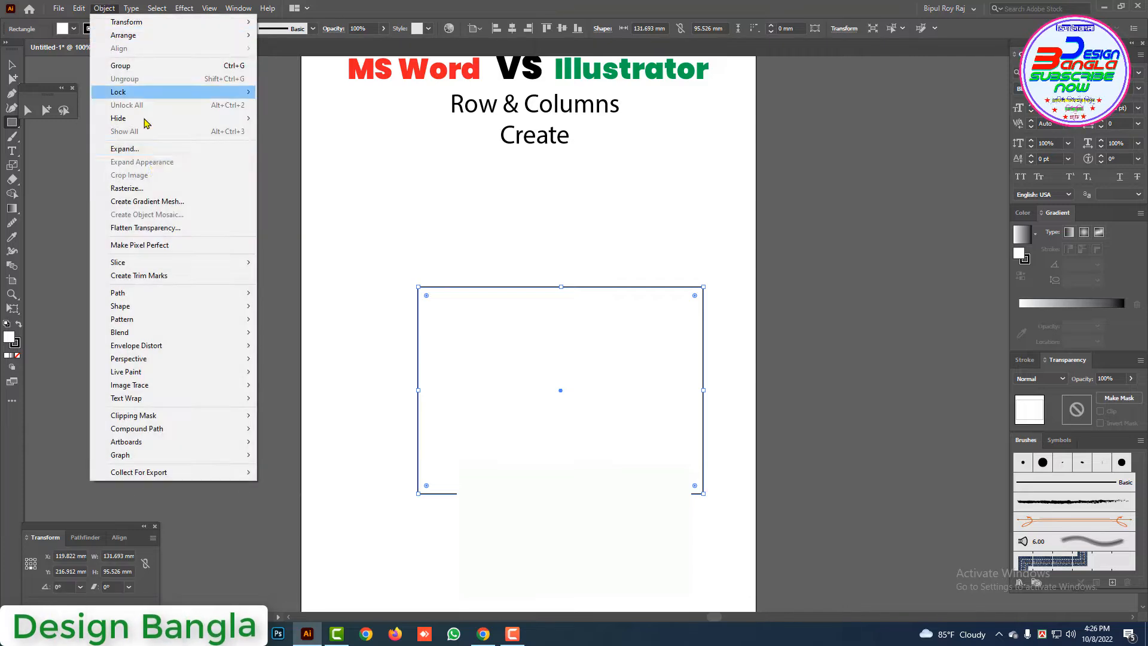
mouse_move(119, 297)
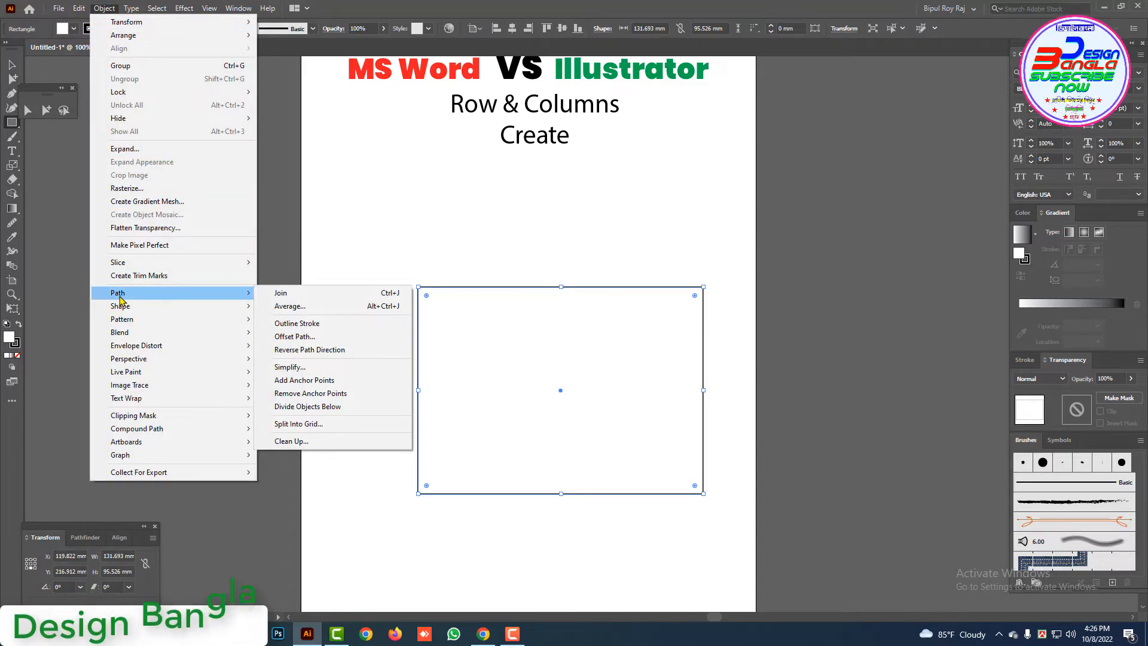
click(352, 424)
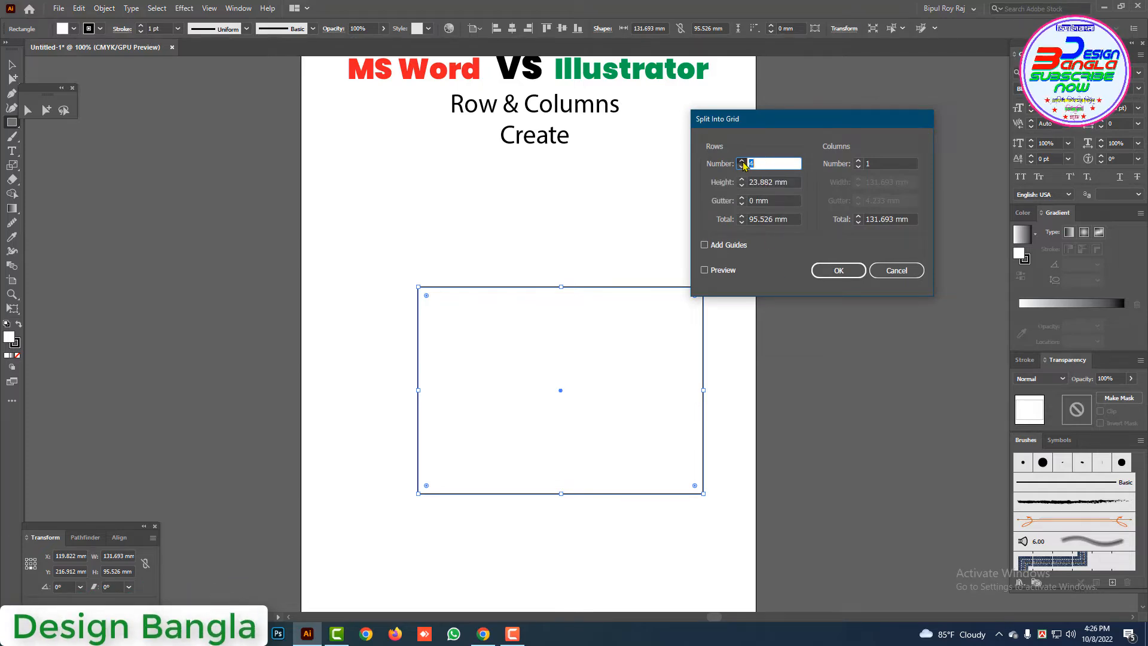
click(705, 269)
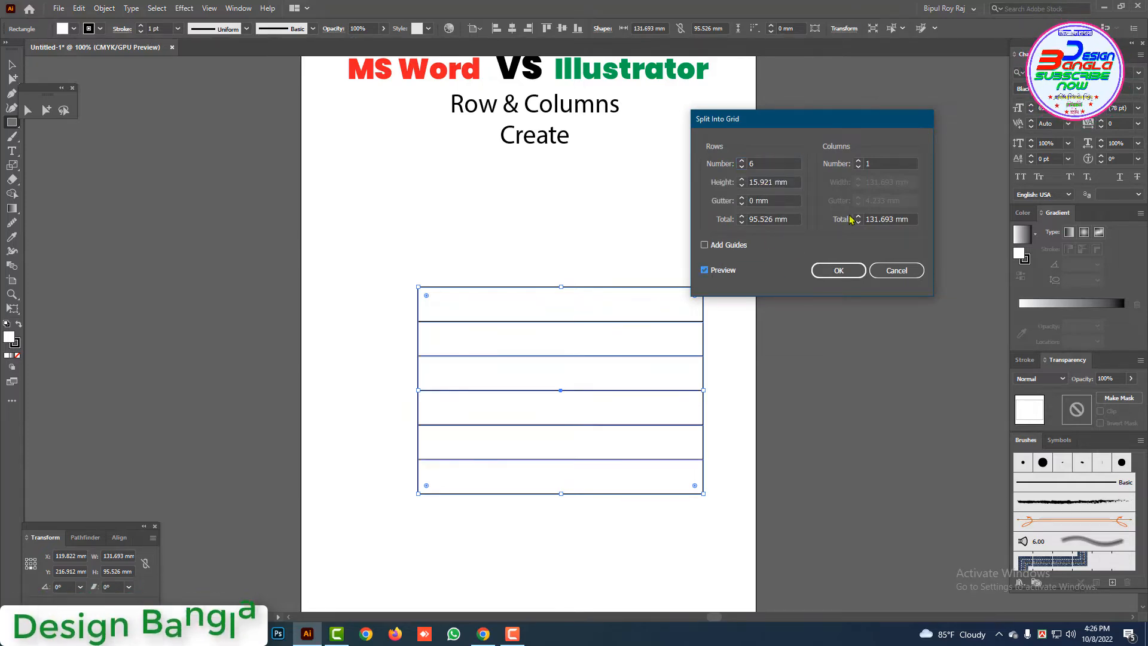
click(858, 160)
click(858, 161)
click(858, 161)
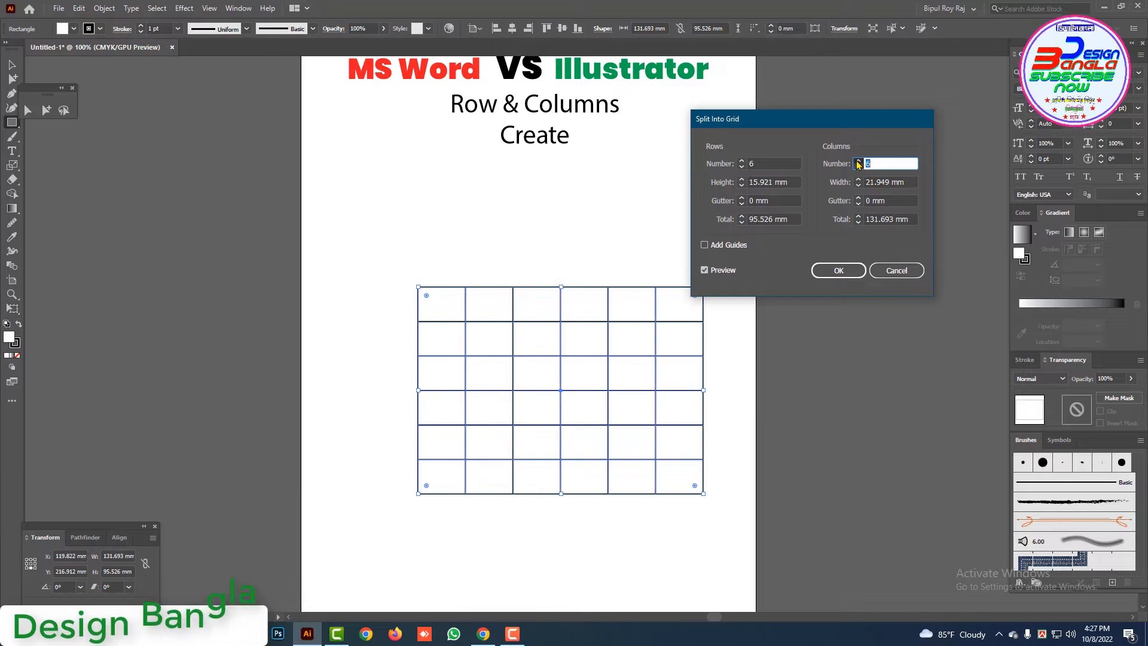
click(858, 161)
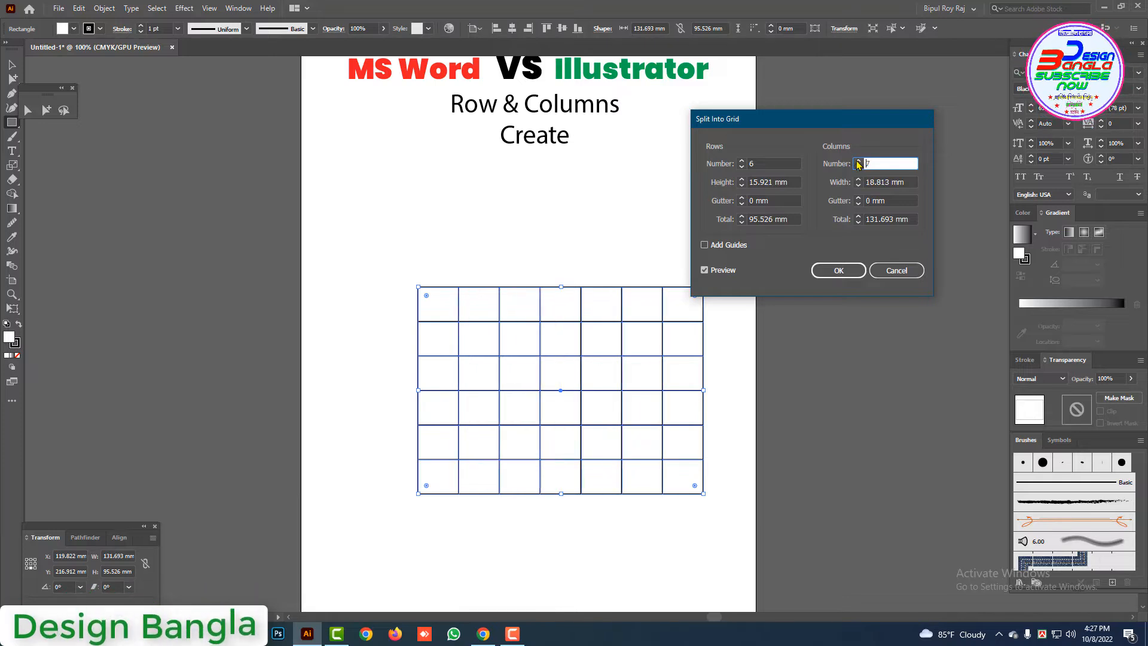
Try different row heights for the previewed grid, ending at 15 mm
click(743, 185)
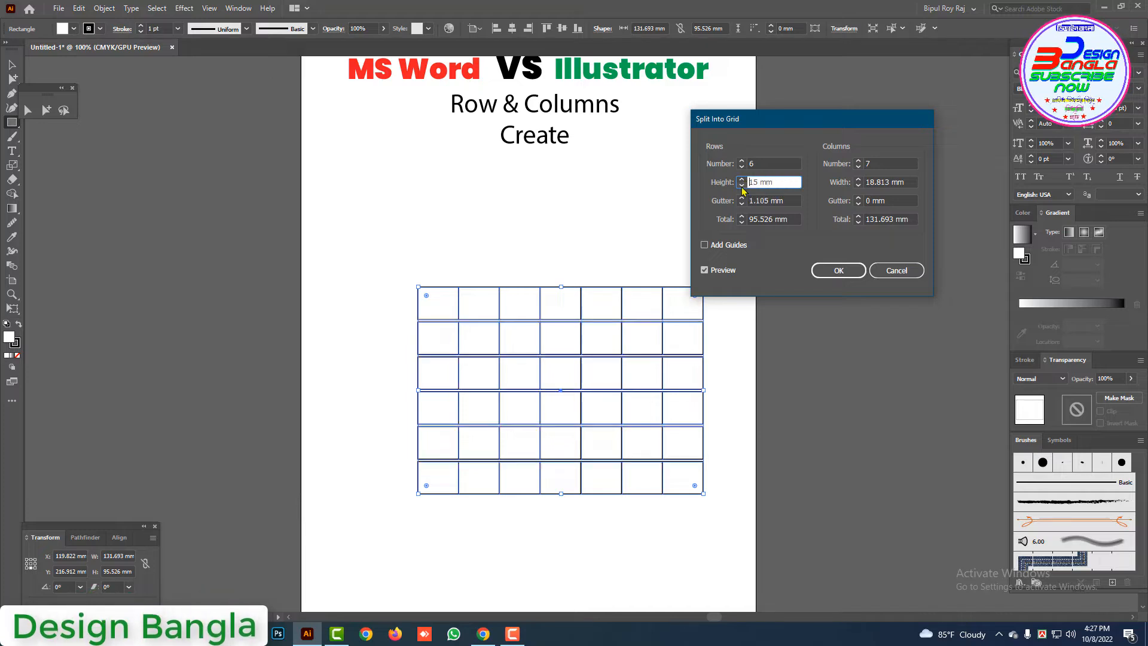
click(743, 186)
click(743, 186)
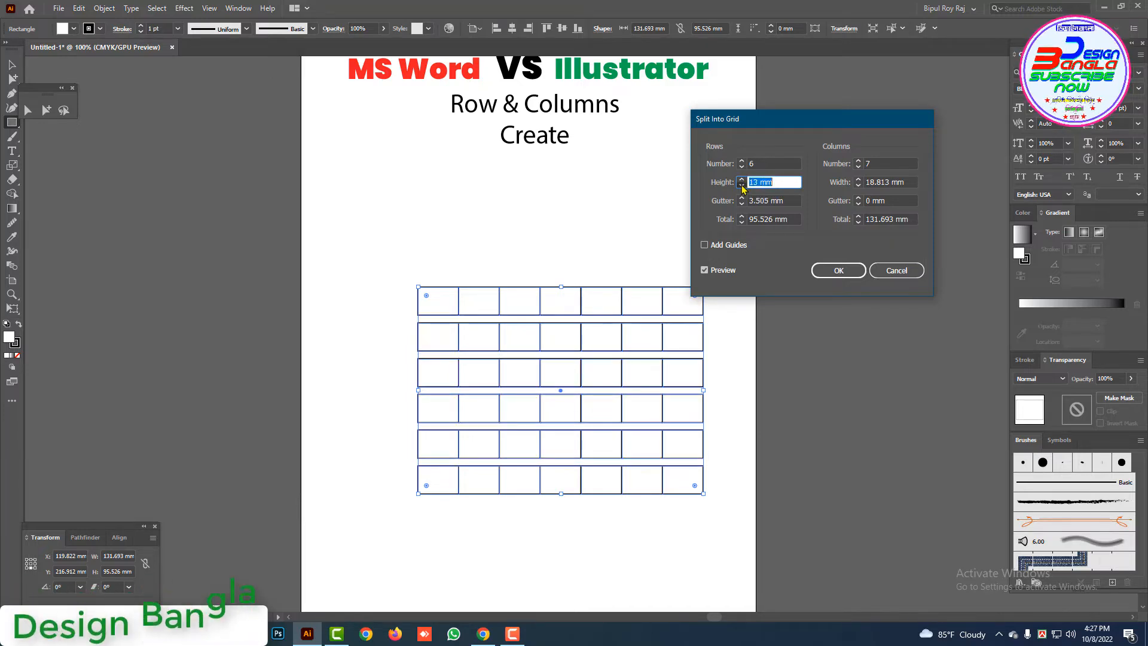
click(743, 186)
click(741, 180)
click(742, 179)
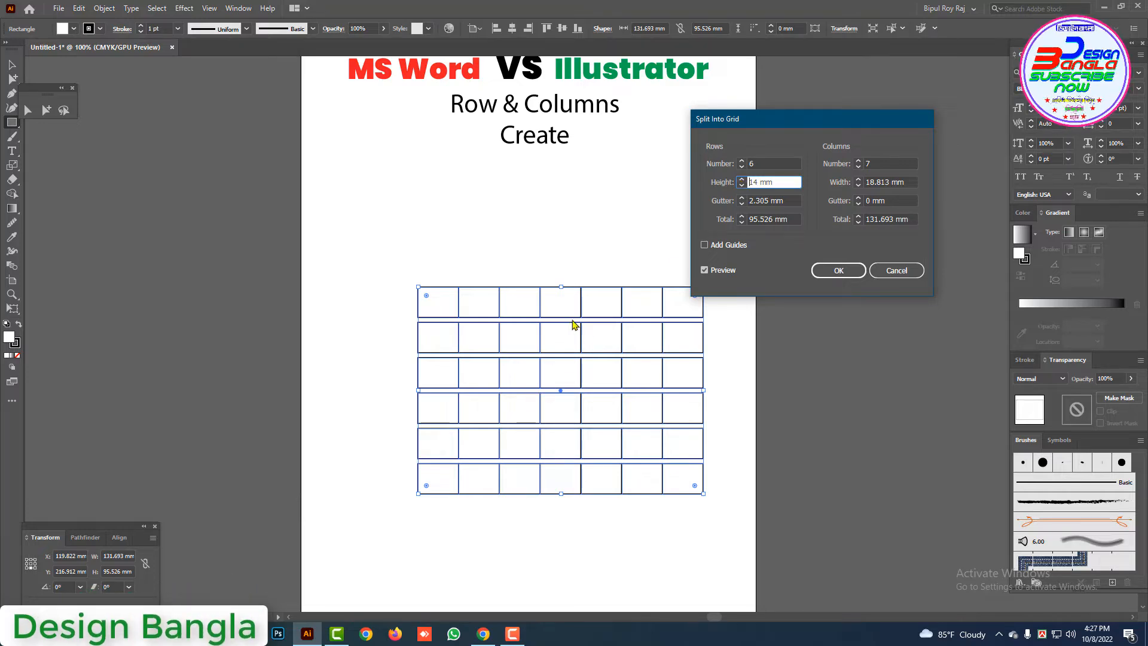
click(742, 180)
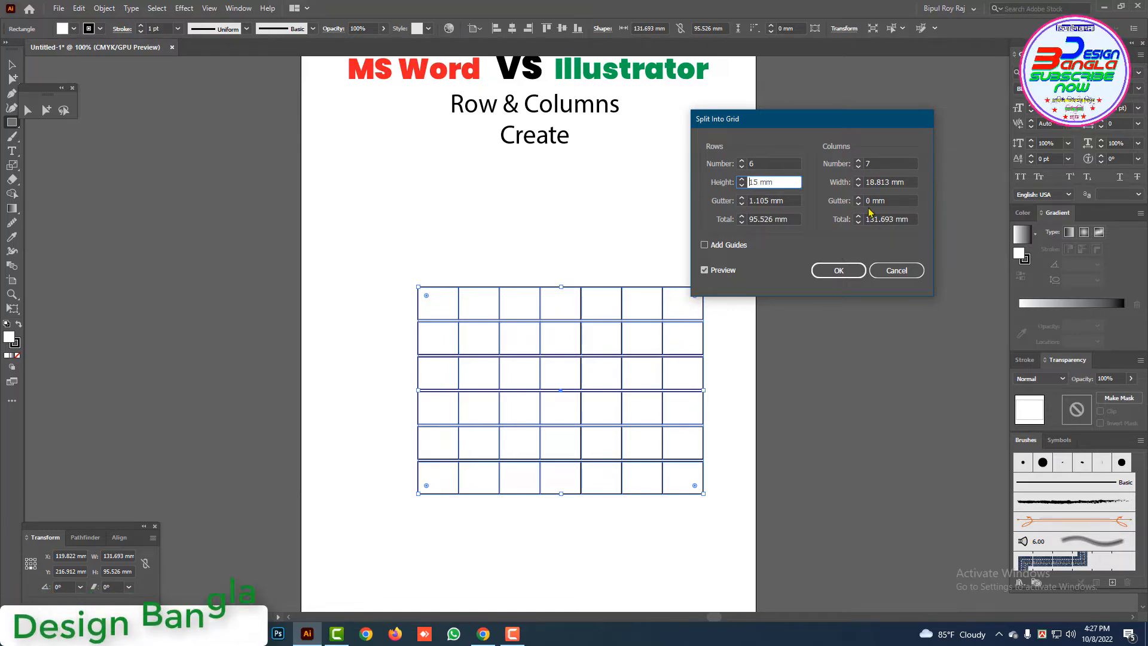
Reduce the column width of the previewed grid to 15 mm
click(859, 185)
click(858, 185)
click(858, 186)
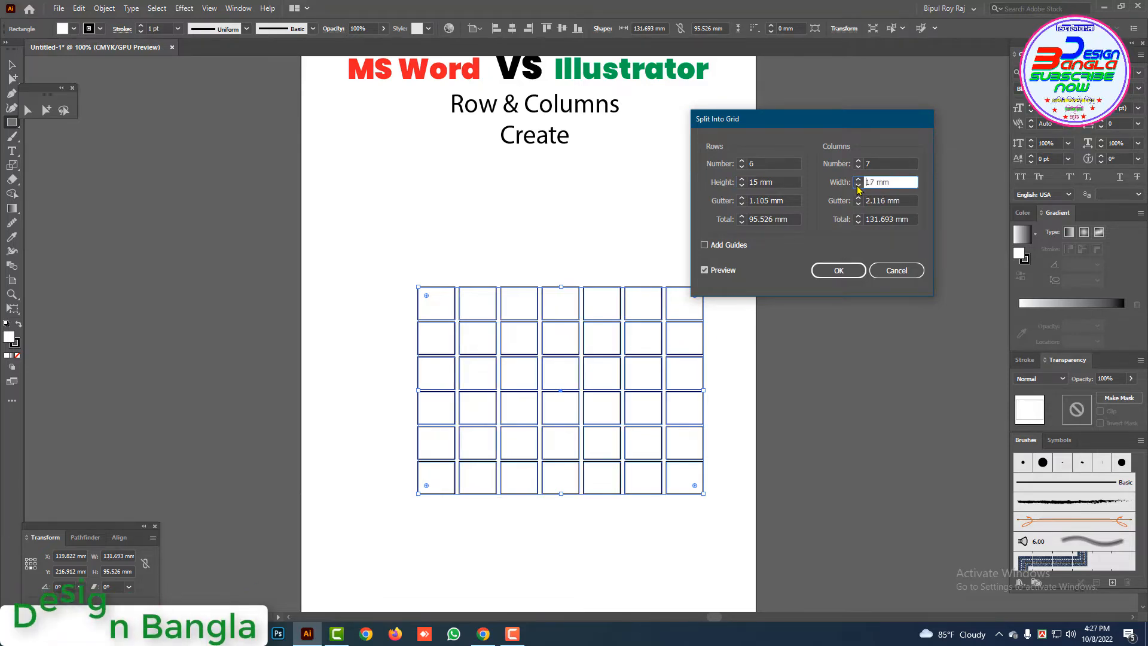
click(858, 185)
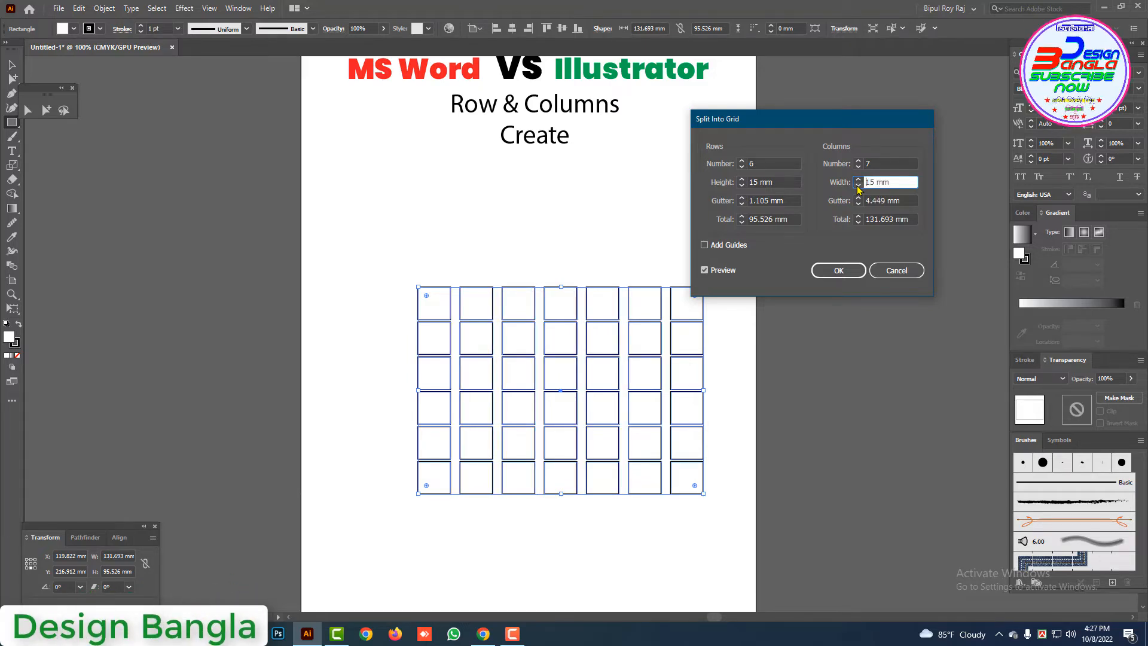
Set the row gutter to 0 mm, then try wider and narrower column gutters, ending at 7 mm
click(742, 204)
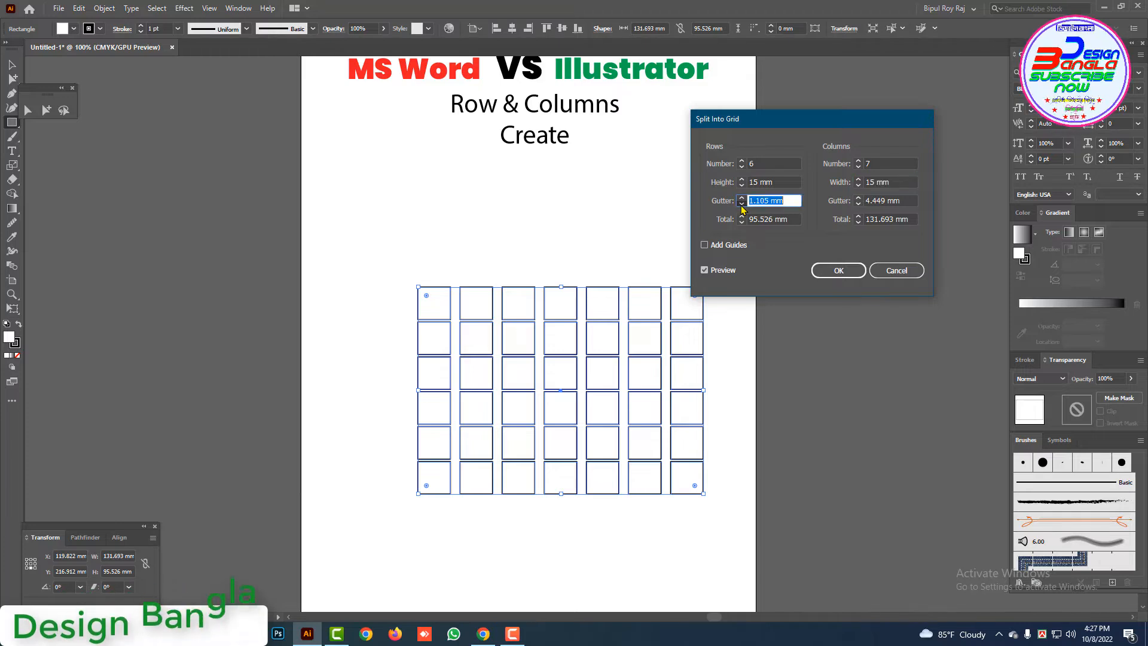
click(742, 204)
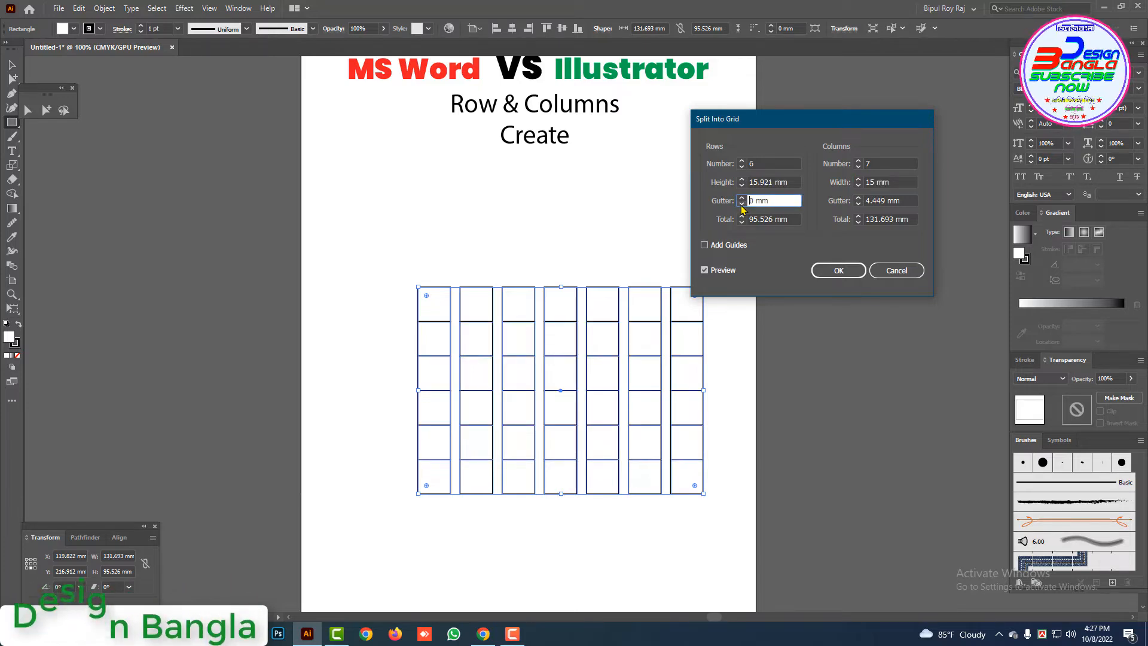
click(859, 199)
click(859, 199)
click(859, 199)
click(859, 199)
click(859, 199)
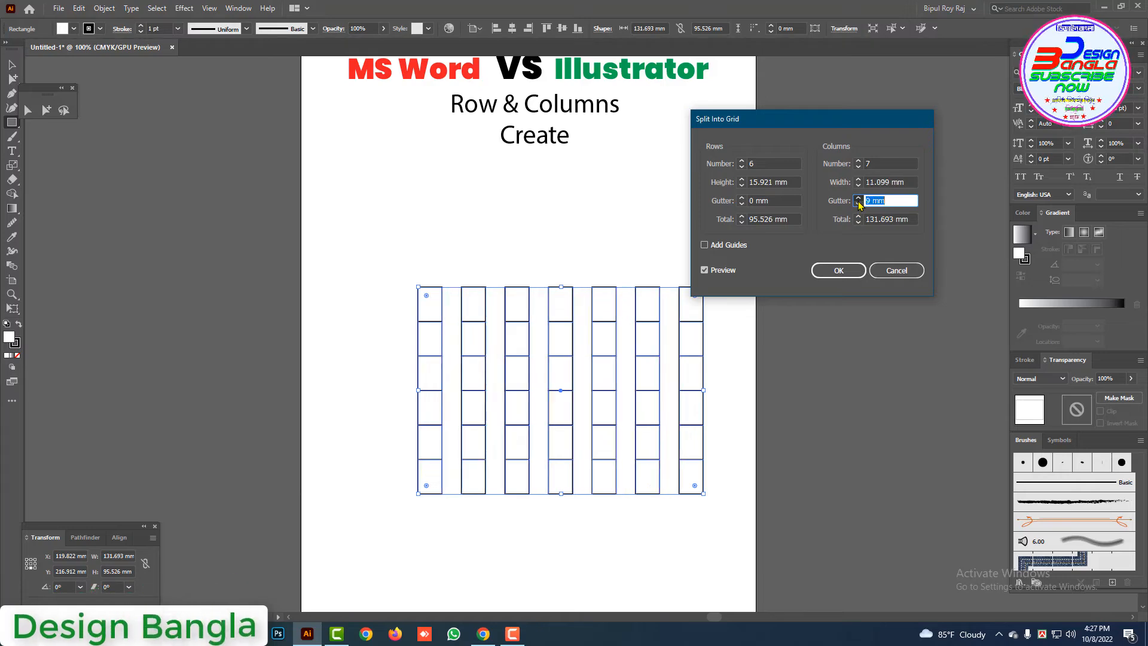
click(859, 199)
click(859, 199)
click(859, 204)
click(858, 204)
click(859, 204)
click(859, 204)
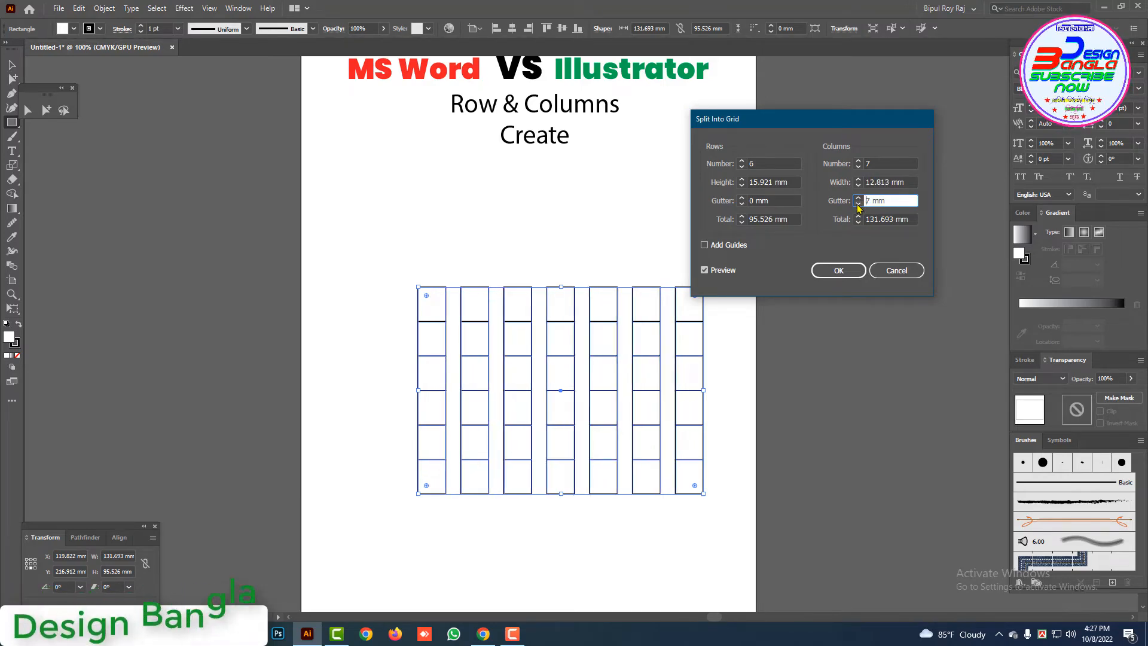
Reduce the column gutter of the previewed grid to 0 mm
click(859, 204)
click(859, 204)
click(859, 204)
click(859, 204)
click(859, 204)
click(859, 204)
click(859, 204)
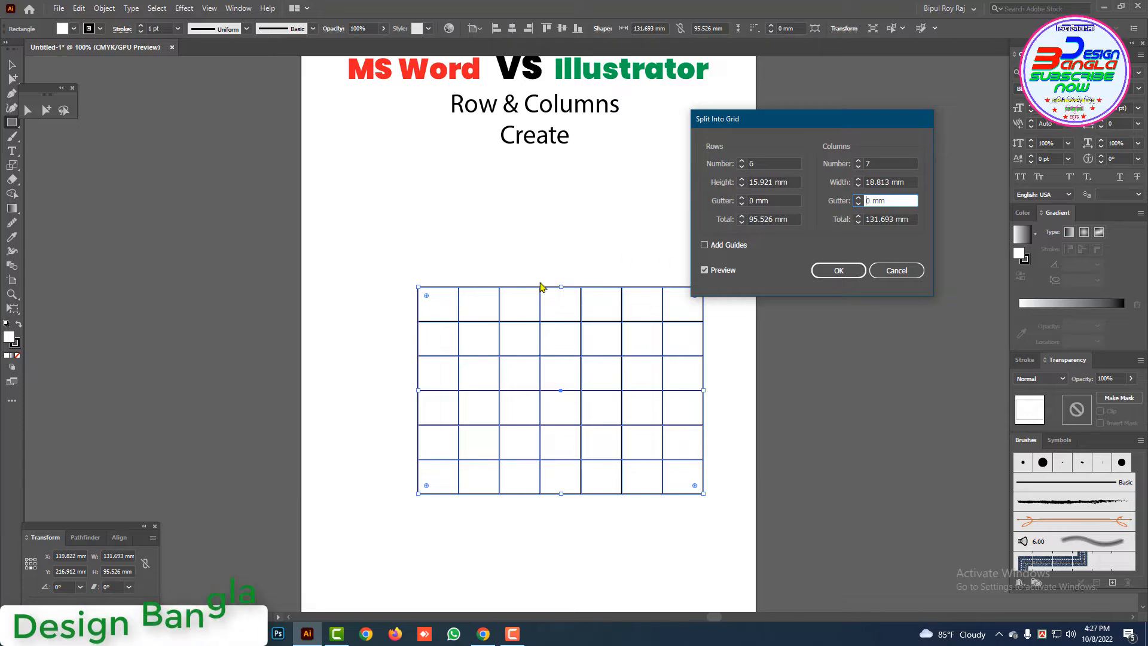
Set the grid's row total to 94 mm and column total to 130 mm, and apply the split
click(742, 223)
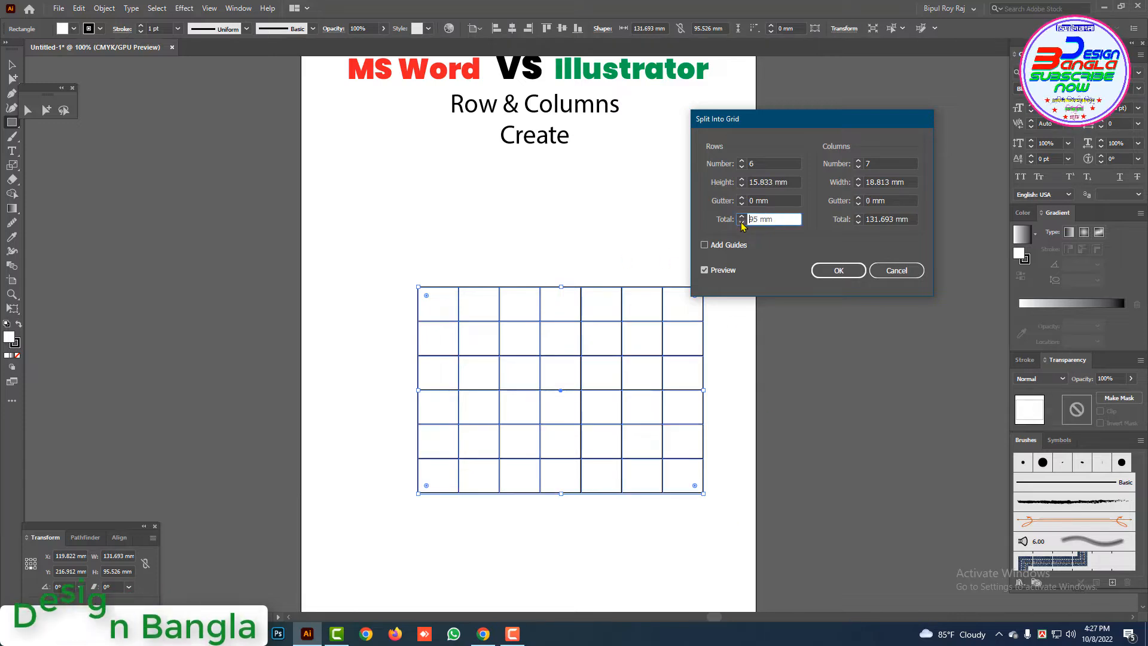
click(859, 222)
click(859, 222)
click(858, 222)
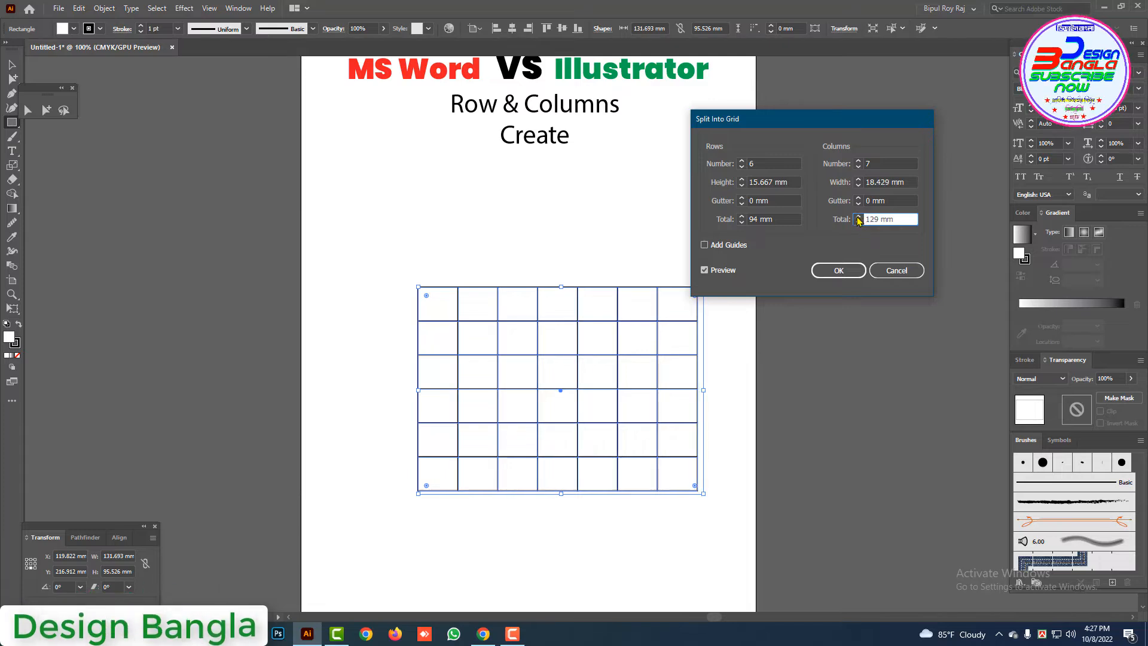
click(858, 217)
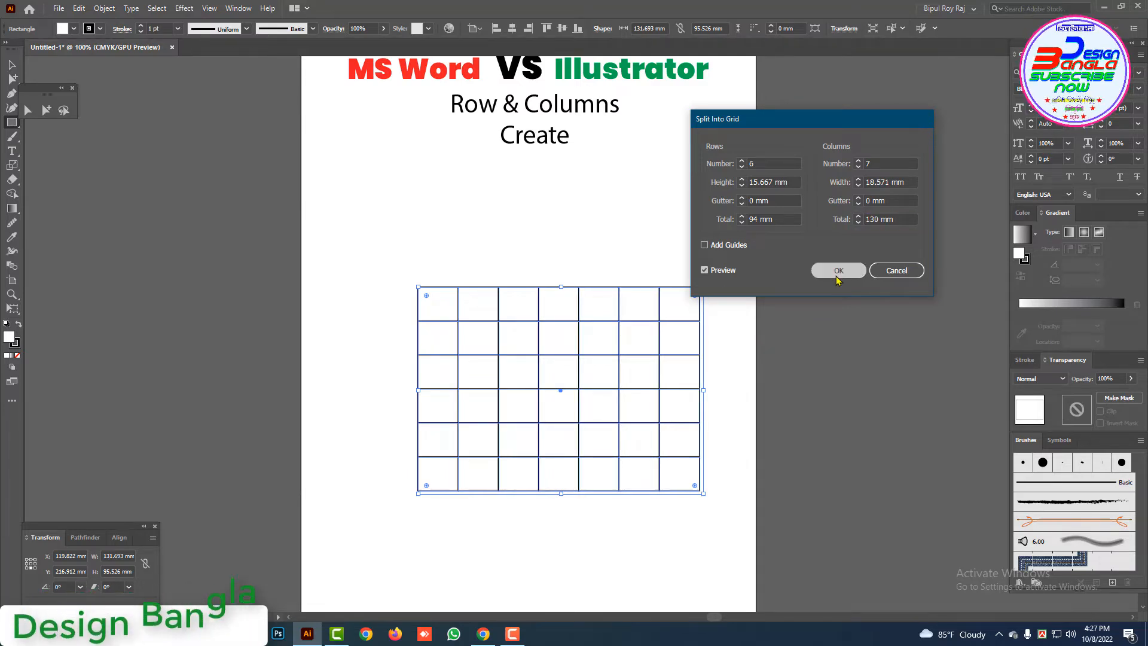
click(839, 272)
Select all cells of the split grid and move them off the artboard to its right side
click(14, 65)
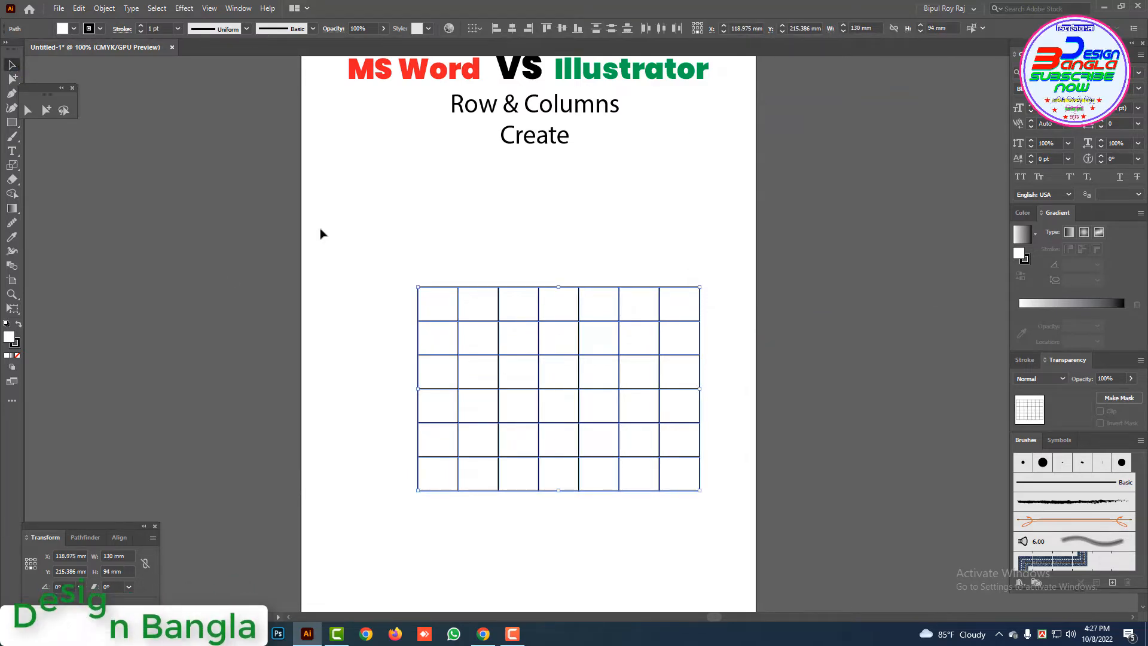
drag(375, 249, 787, 543)
scroll(704, 475, down, 1)
key(ctrl+minus)
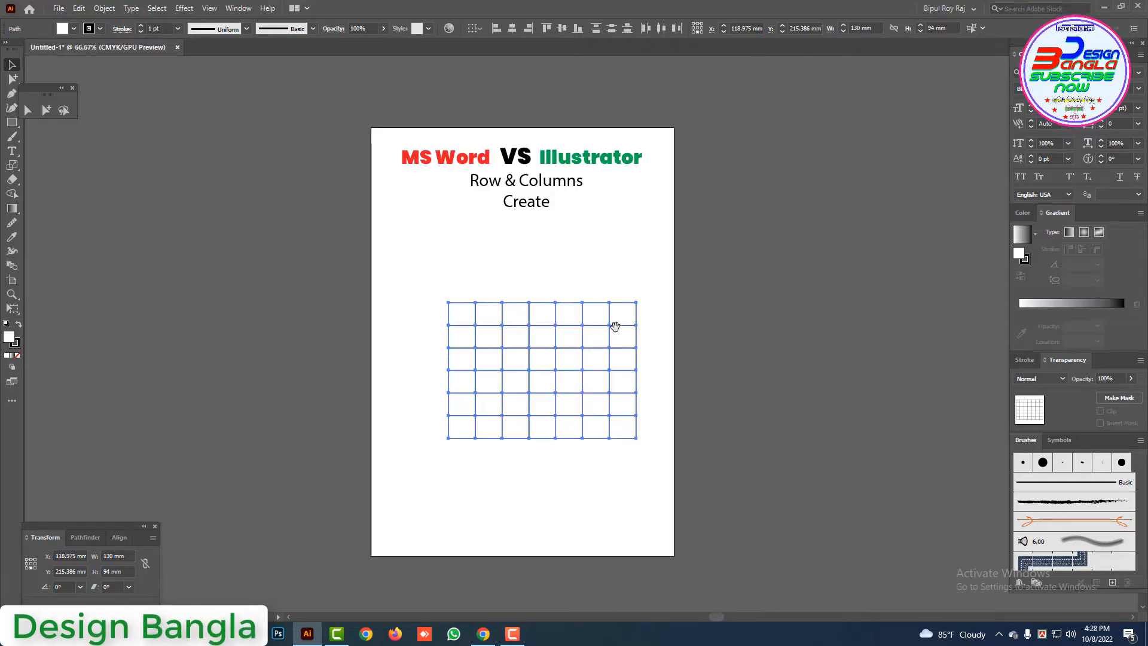
scroll(610, 325, up, 1)
drag(568, 334, 837, 240)
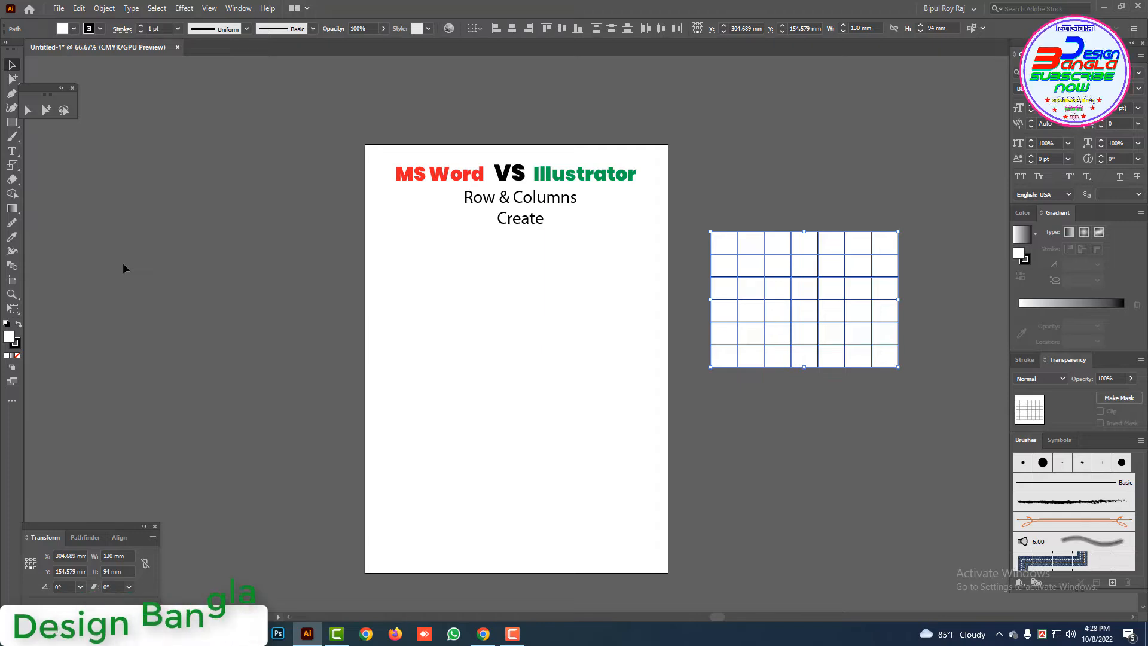
Look through the tool groups and the full tool list, and activate the Rectangular Grid tool
click(13, 126)
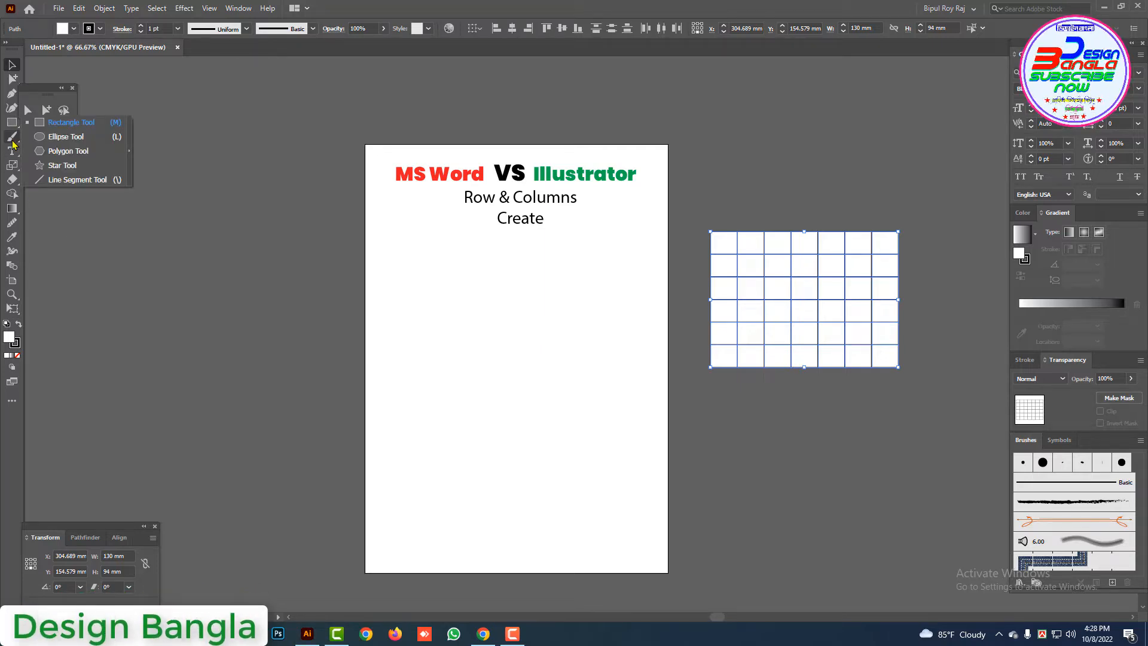
click(12, 137)
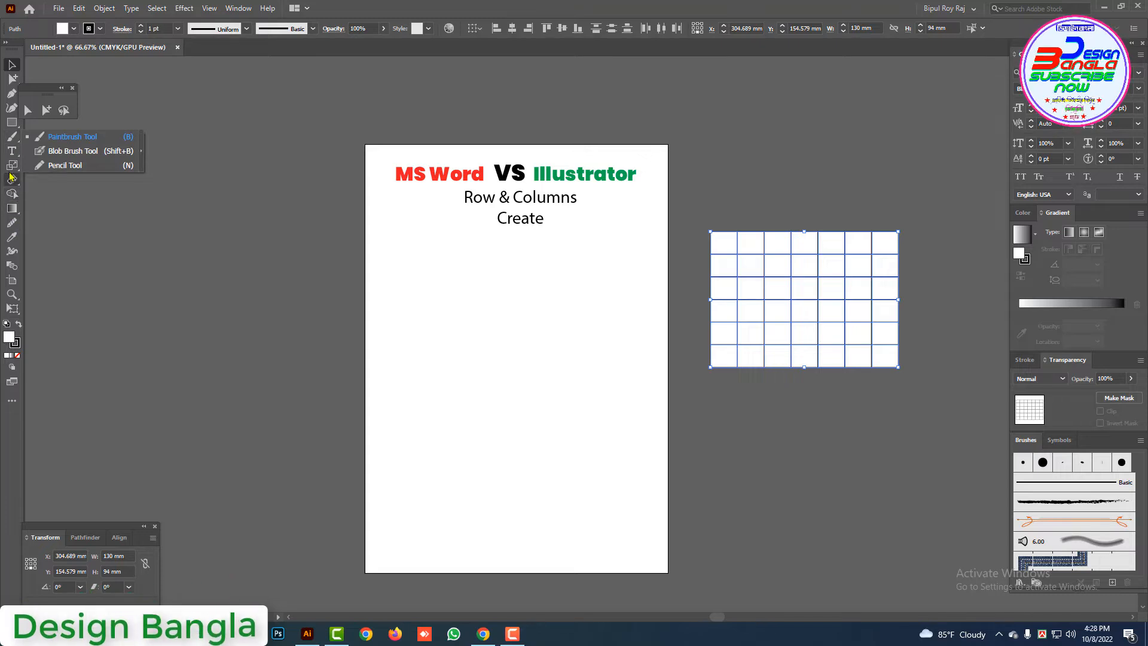
click(16, 197)
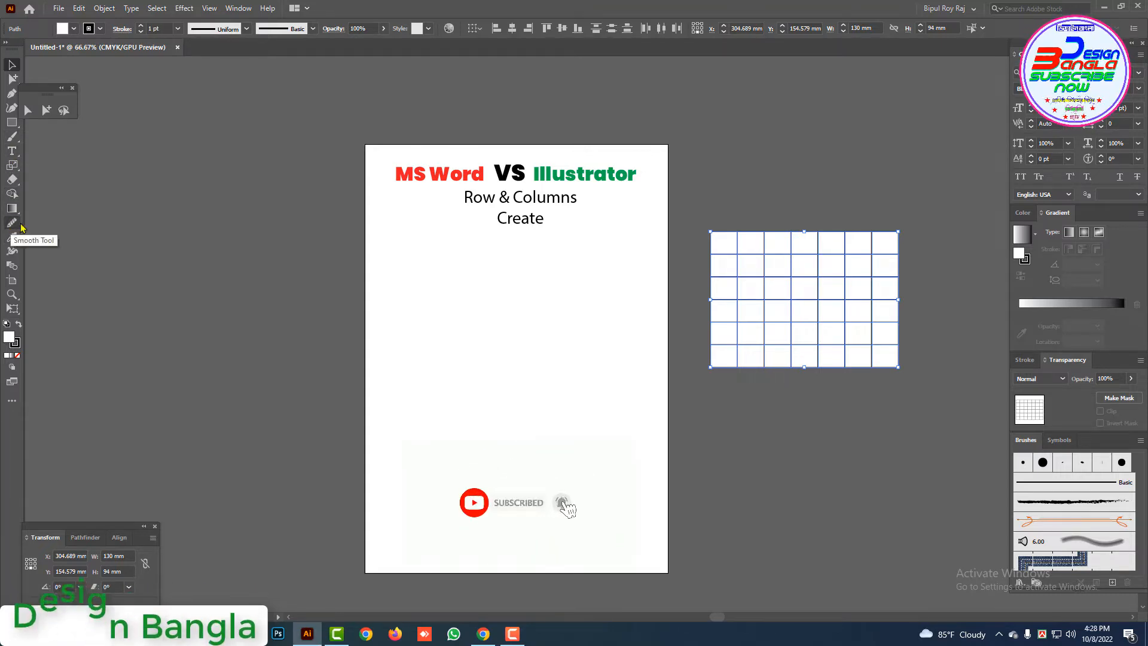
click(66, 194)
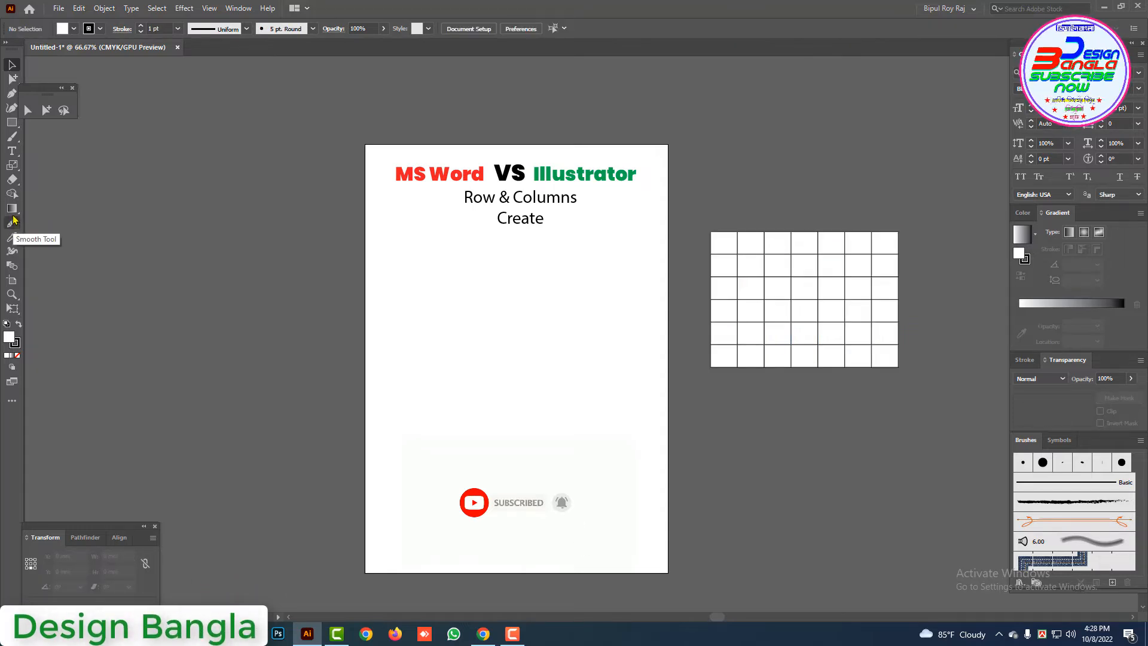
click(12, 209)
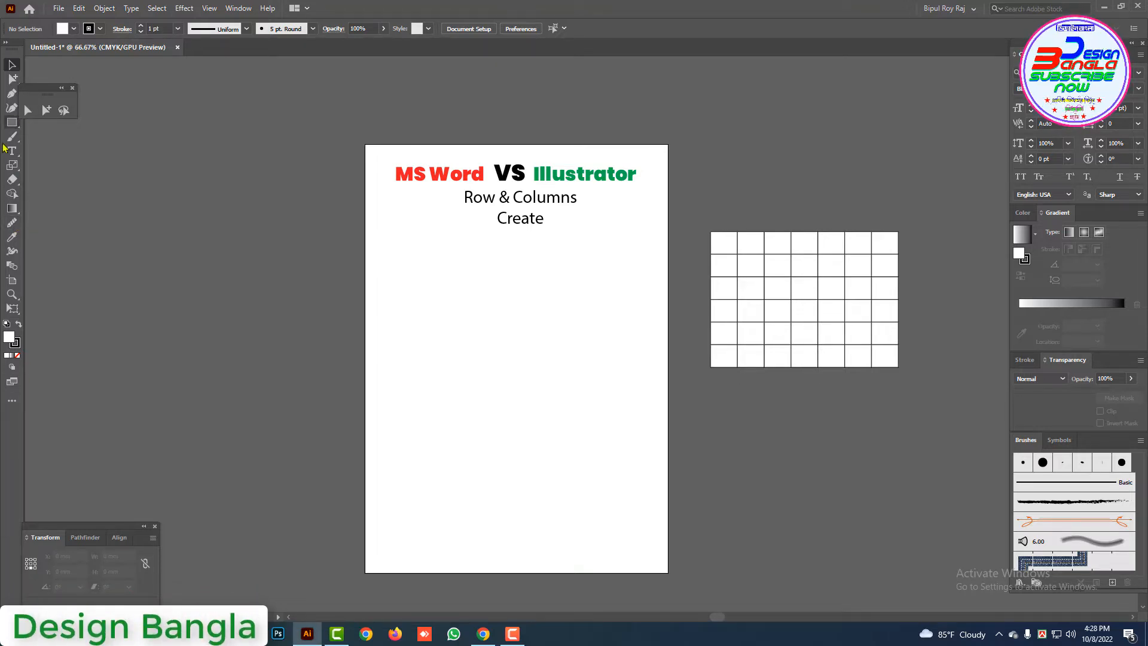
click(12, 402)
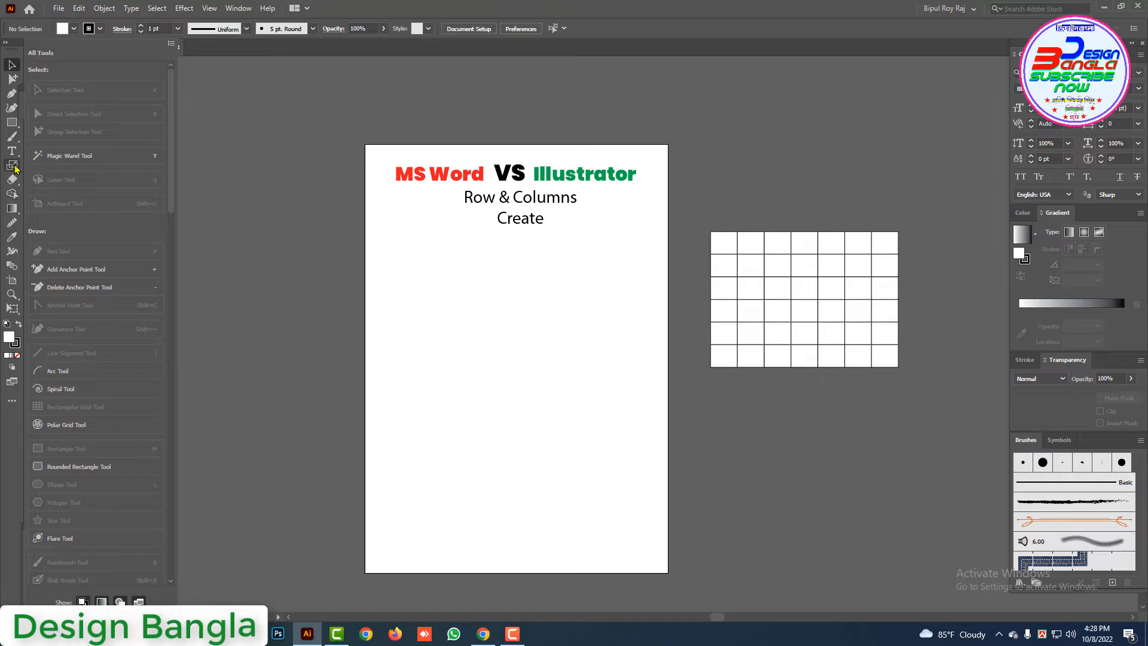
click(12, 223)
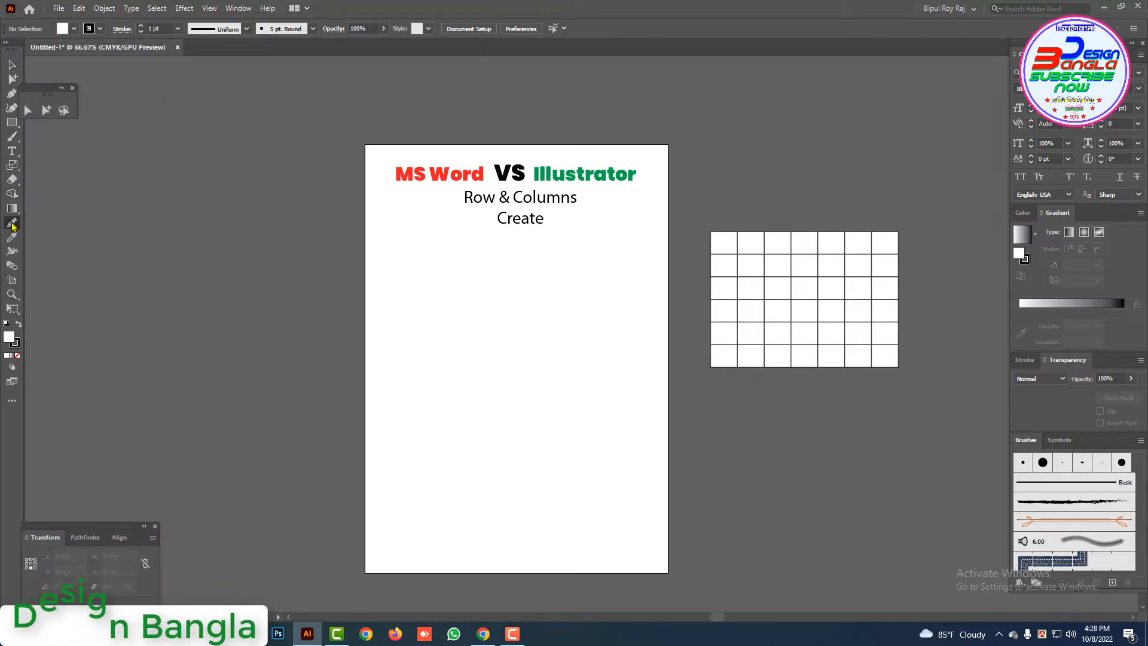
click(14, 217)
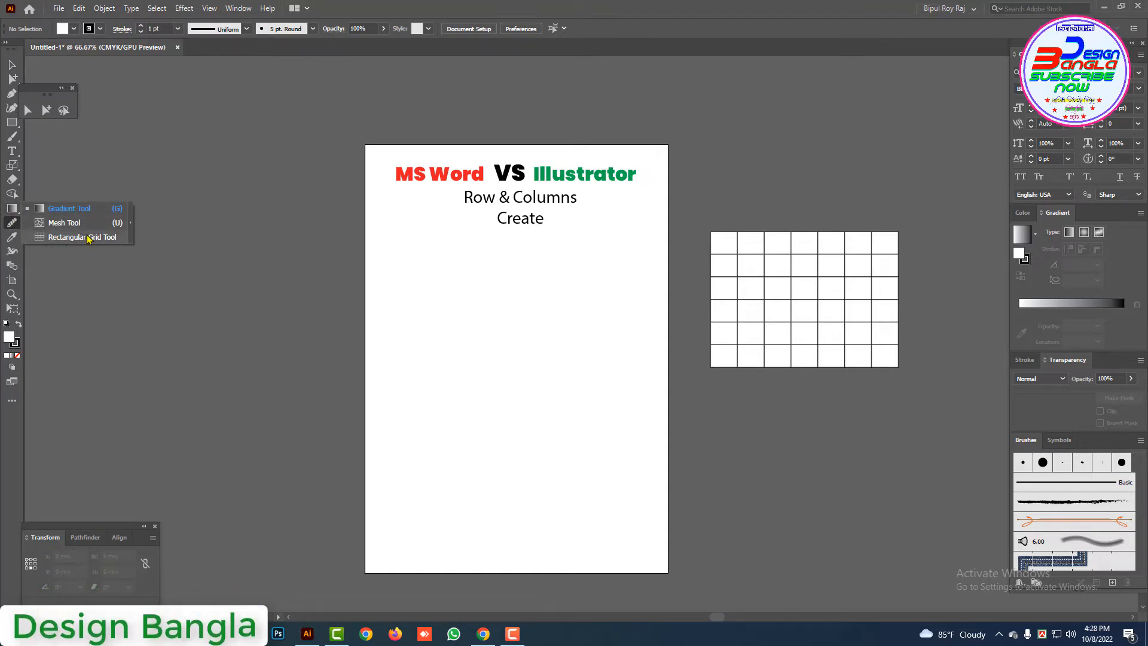
click(67, 238)
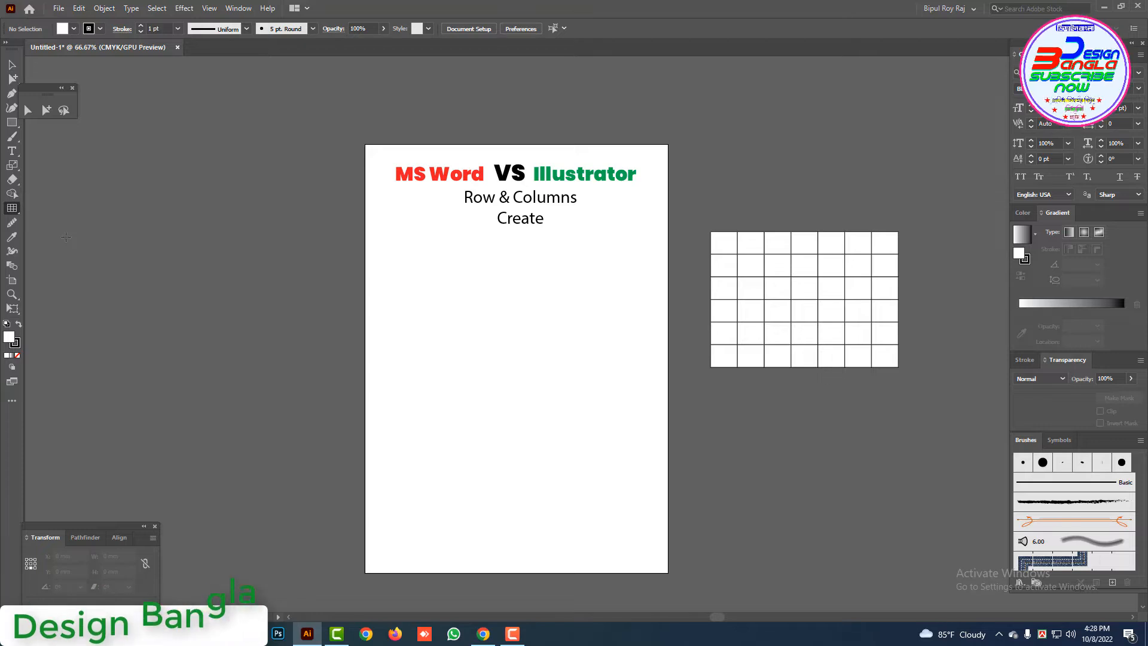
Draw a rectangular grid below the heading, trying different proportions and ending about 181 mm wide and 81 mm high
drag(390, 300, 645, 477)
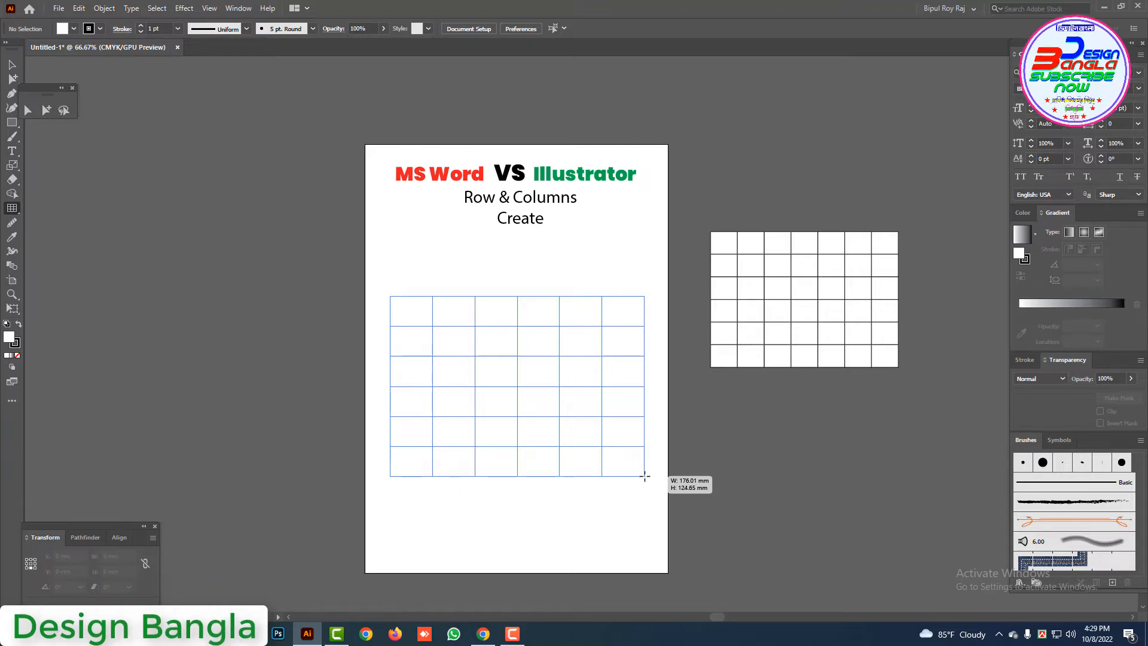
drag(645, 476, 663, 456)
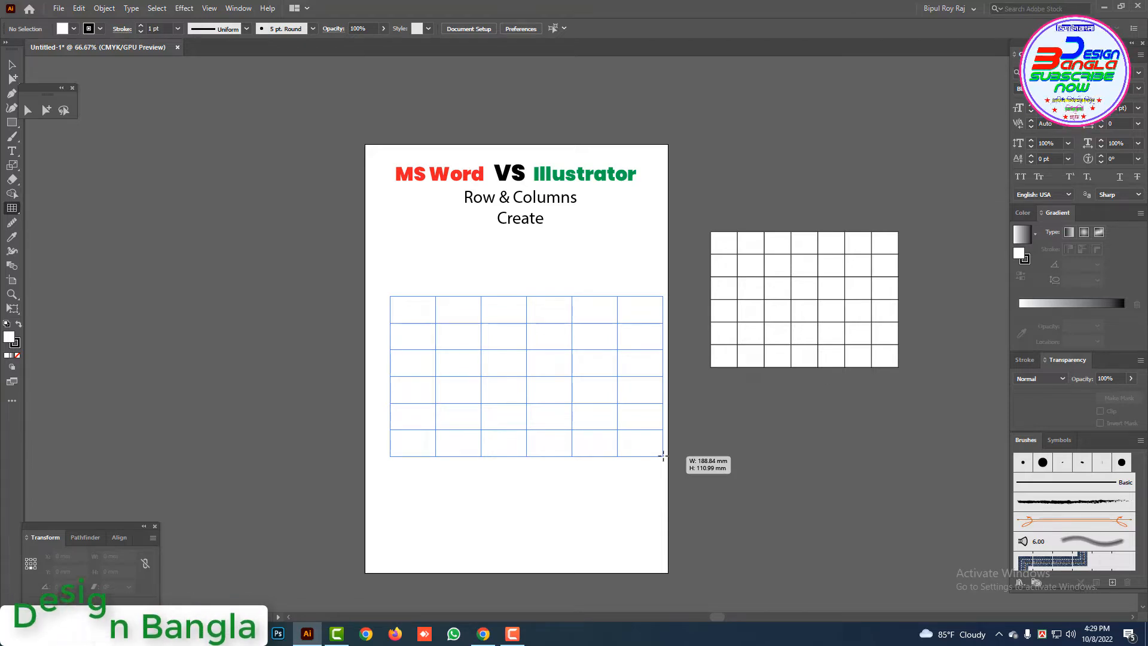
drag(662, 456, 663, 458)
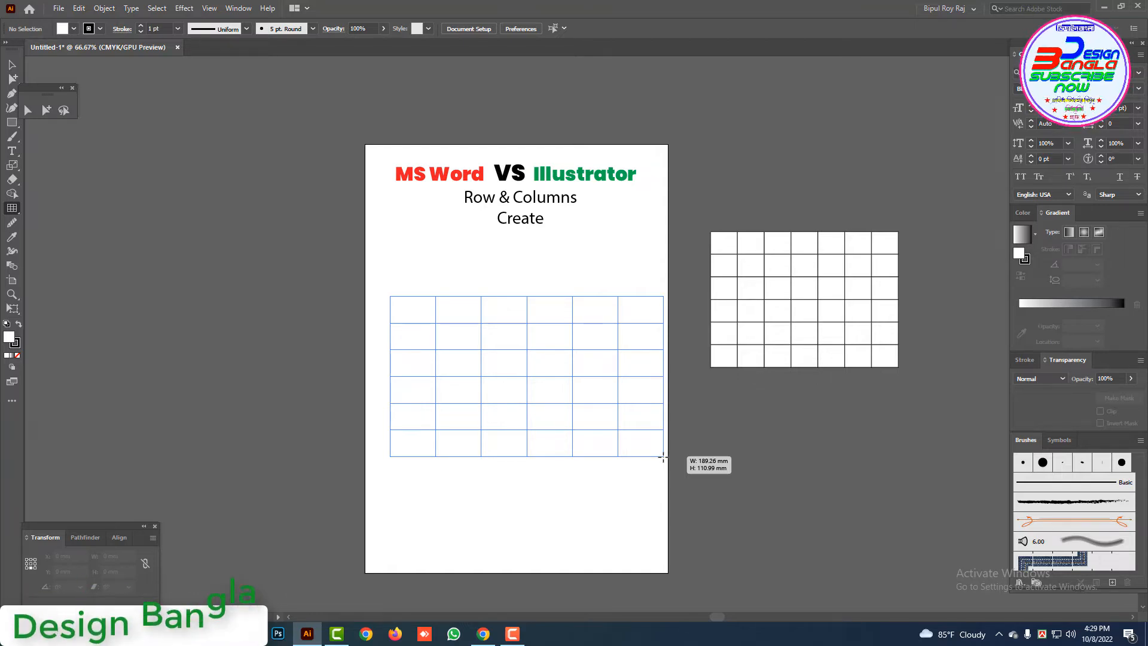
drag(663, 458, 662, 459)
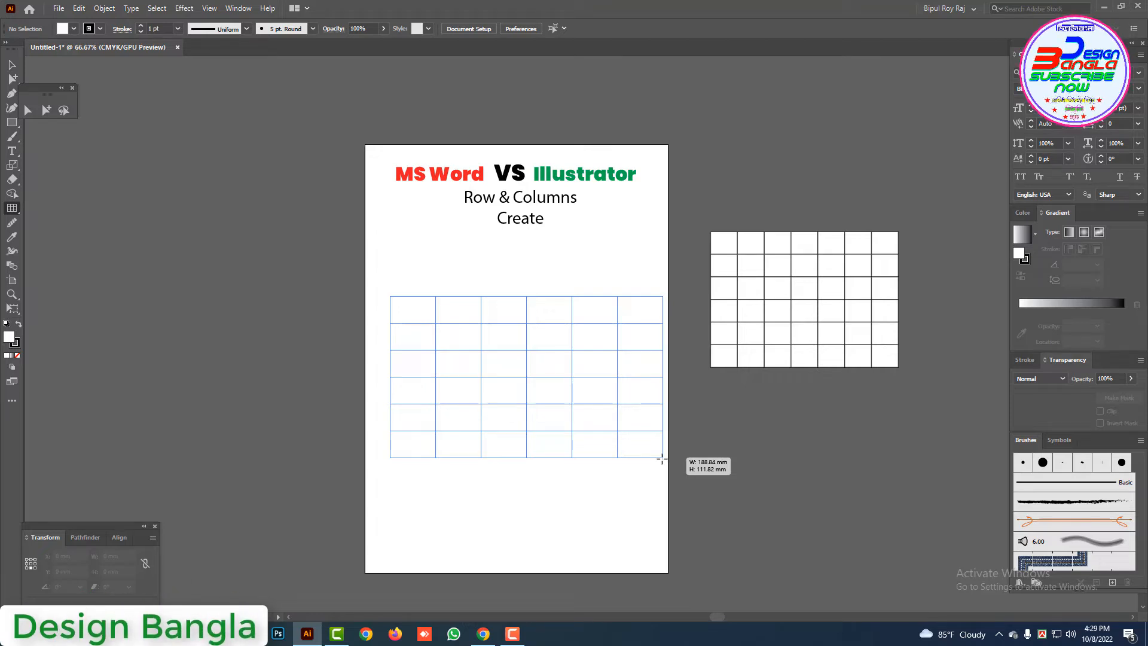
mouse_move(661, 459)
mouse_down()
mouse_move(641, 462)
mouse_move(645, 448)
mouse_up()
drag(652, 436, 653, 400)
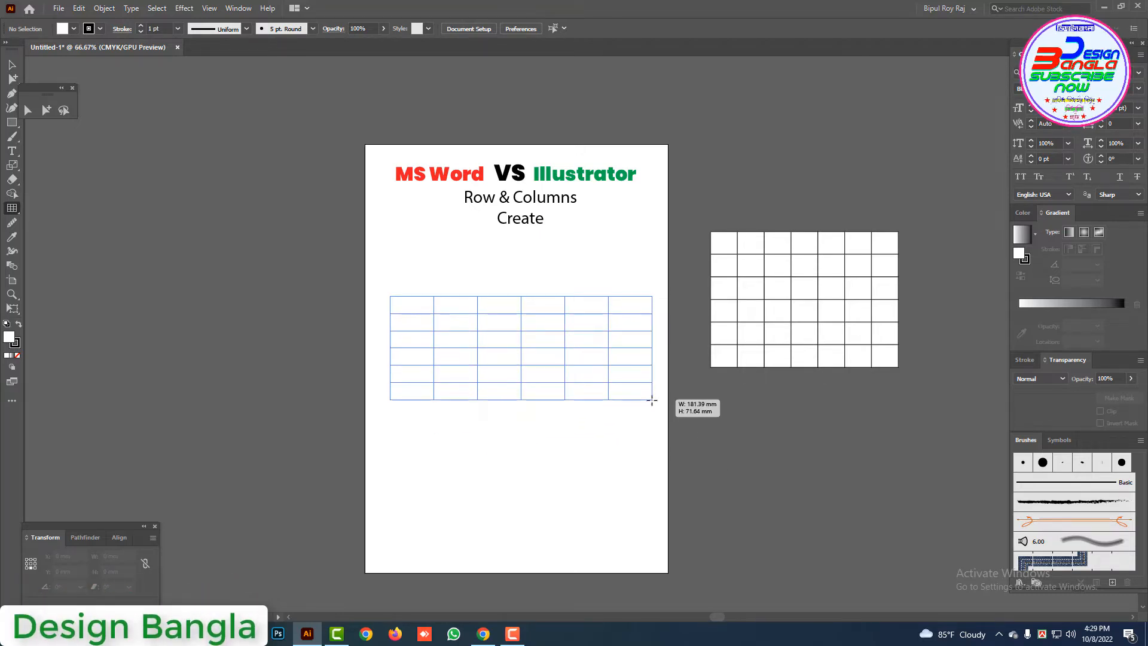
drag(652, 400, 652, 414)
Vary the row and column counts while drawing the rectangular grid, ending at 13 rows and 9 columns
key(Up)
key(Up)
key(Up)
key(Up)
key(Right)
key(Right)
key(Right)
key(Right)
key(Right)
key(Right)
key(Right)
key(Right)
key(Up)
key(Up)
key(Up)
key(Down)
key(Down)
key(Down)
key(Down)
key(Down)
key(Down)
key(Down)
key(Down)
key(Down)
key(Down)
key(Down)
key(Down)
key(Down)
key(Down)
key(Down)
key(Up)
key(Up)
key(Up)
key(Down)
key(Right)
key(Right)
key(Right)
key(Right)
key(Right)
key(Left)
key(Left)
key(Left)
key(Left)
key(Left)
key(Left)
key(Left)
key(Left)
key(Left)
key(Left)
key(Left)
key(Left)
key(Left)
key(Left)
key(Up)
key(Up)
key(Up)
key(Up)
key(Right)
key(Right)
key(Right)
key(Right)
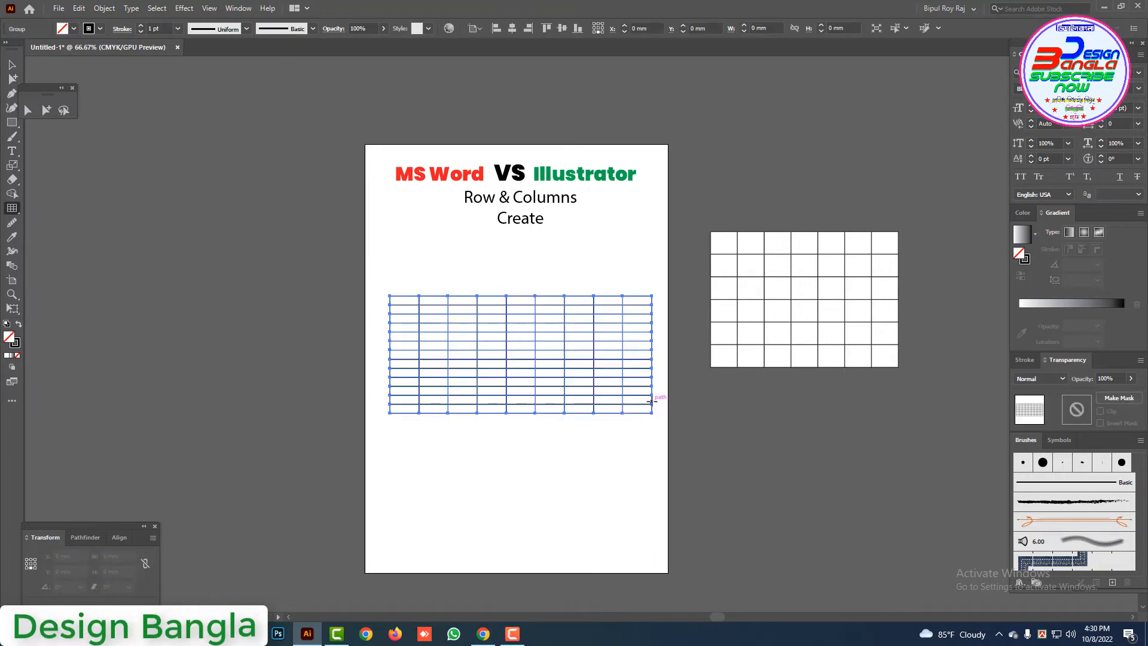
Set the stroke weight of the new rectangular grid to 0.3 pt and deselect it
click(12, 65)
click(134, 141)
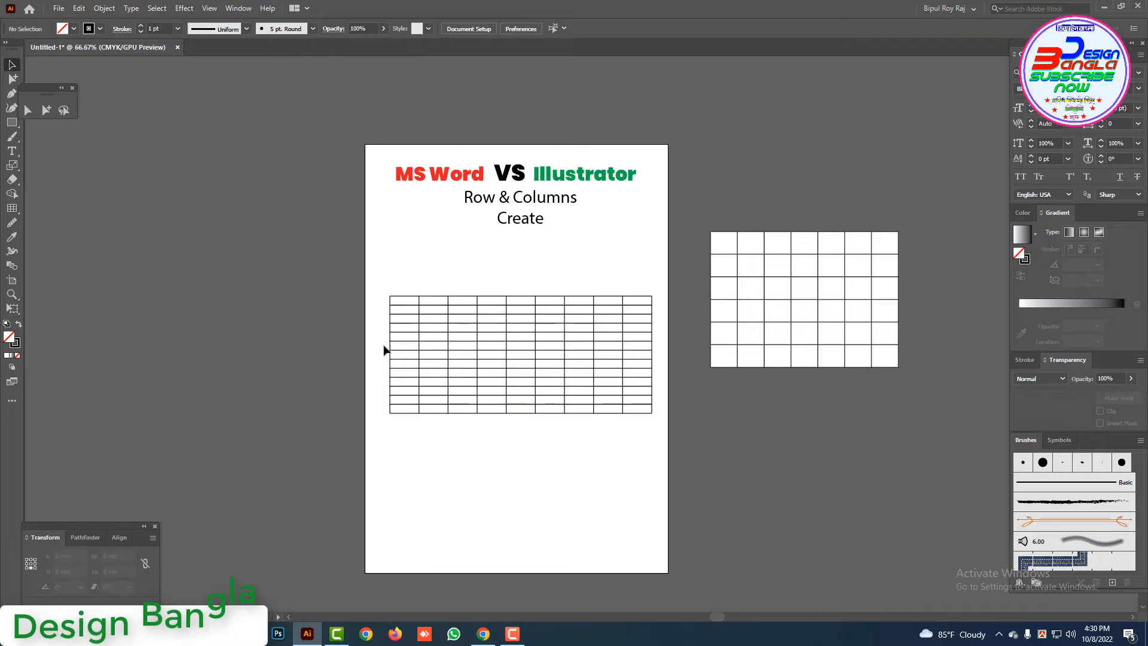
drag(378, 275, 658, 482)
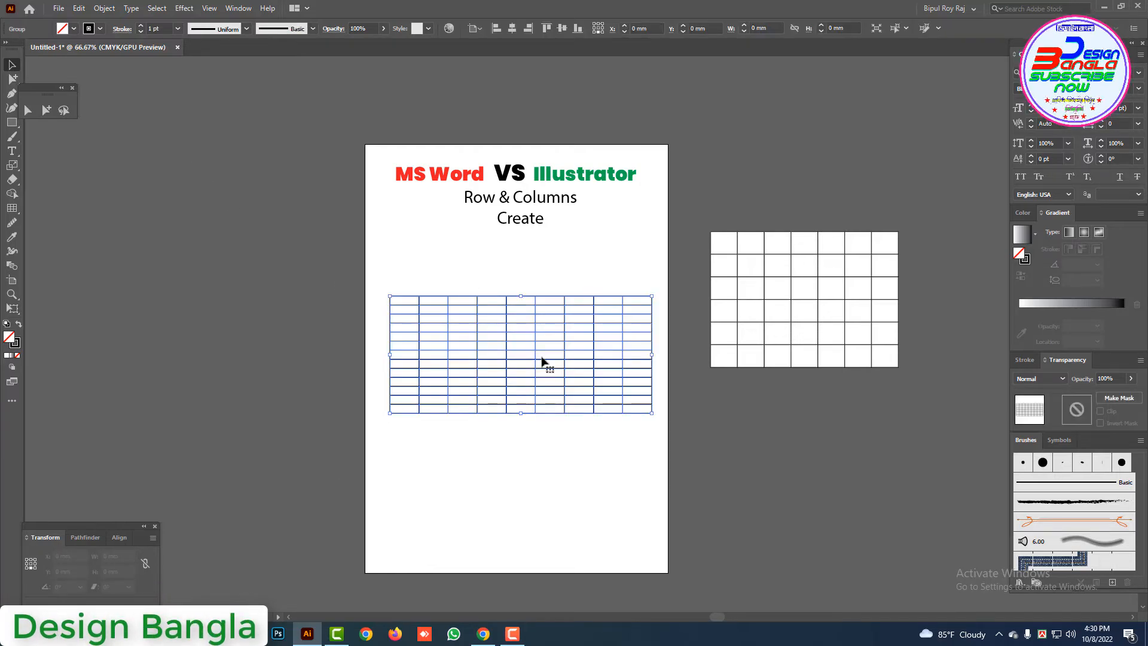
click(178, 29)
text(0.3)
key(Return)
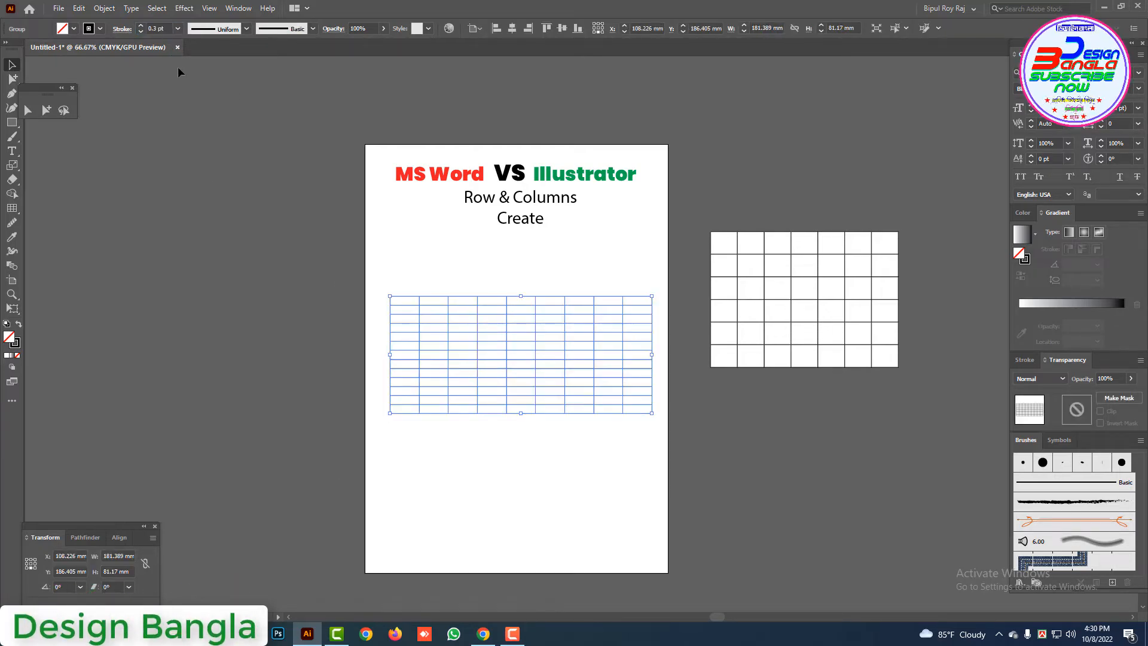
click(513, 486)
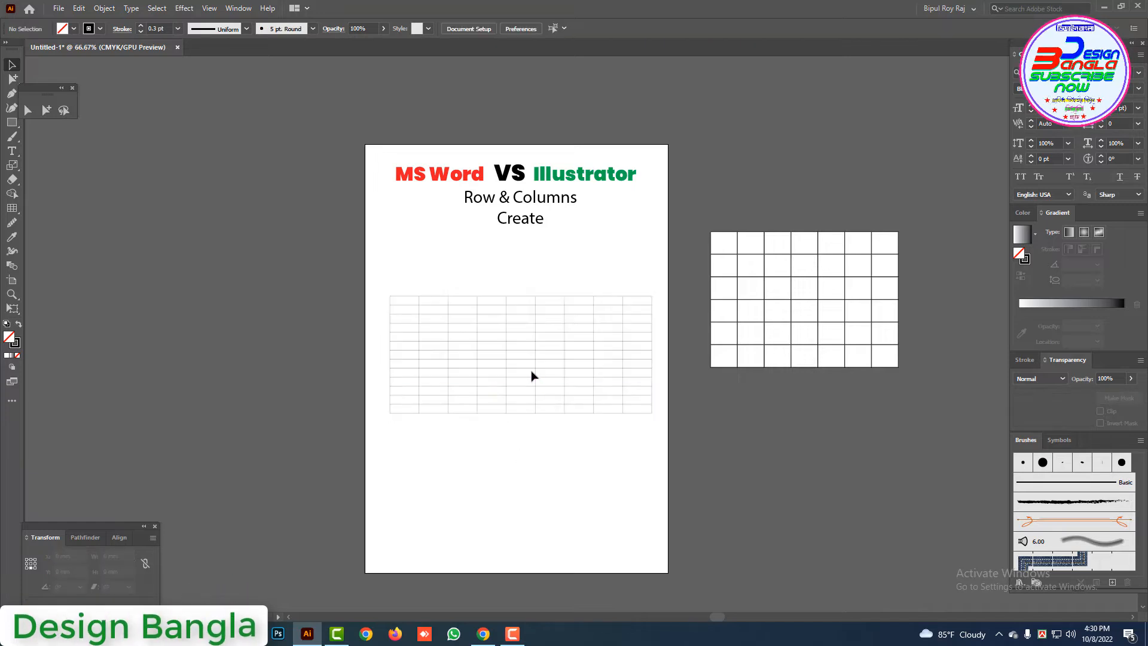
Move the thin-lined rectangular grid off the artboard to its left side and deselect it
click(535, 376)
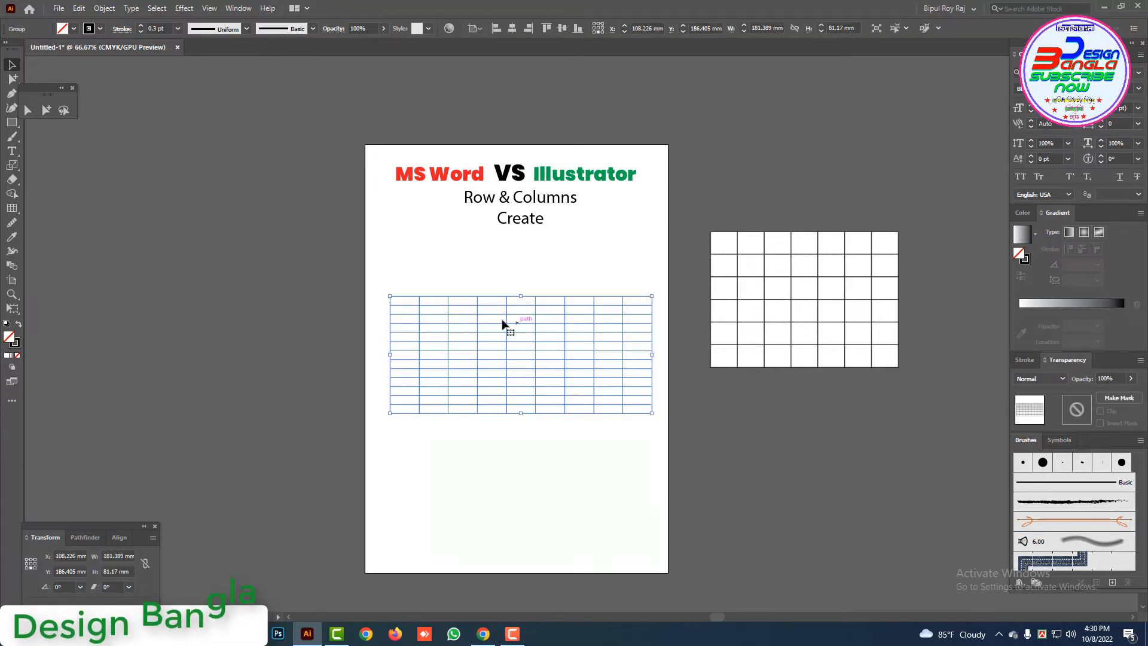
drag(508, 320, 183, 254)
click(433, 320)
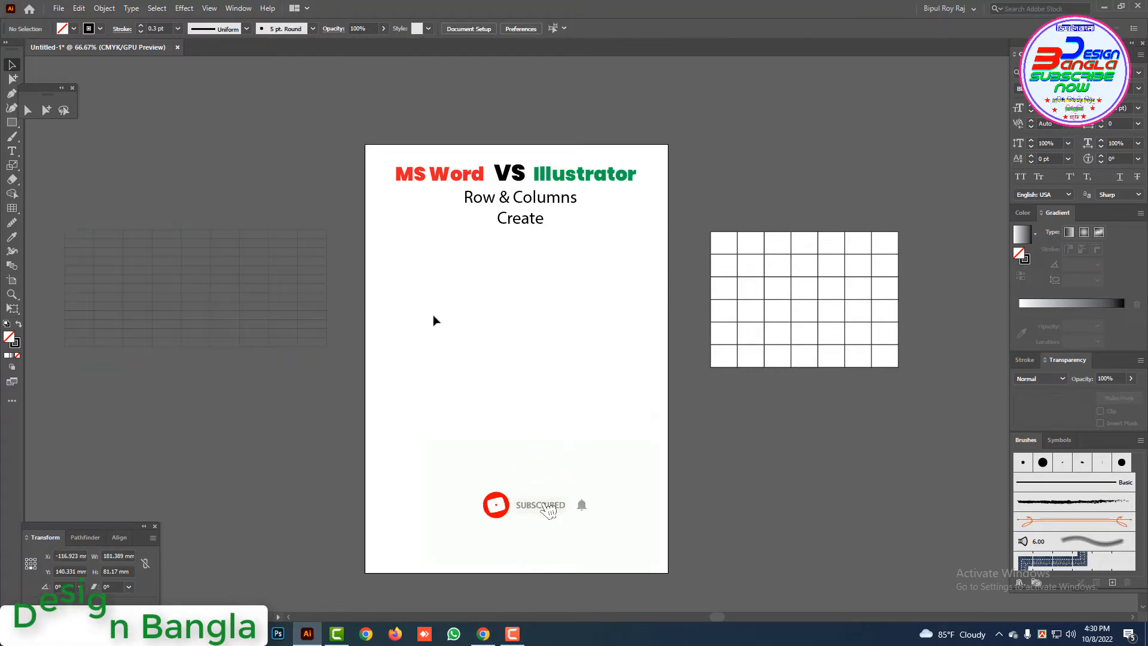
Draw a rectangle about 135 mm wide and 106 mm high below the heading, between the two grids
click(13, 123)
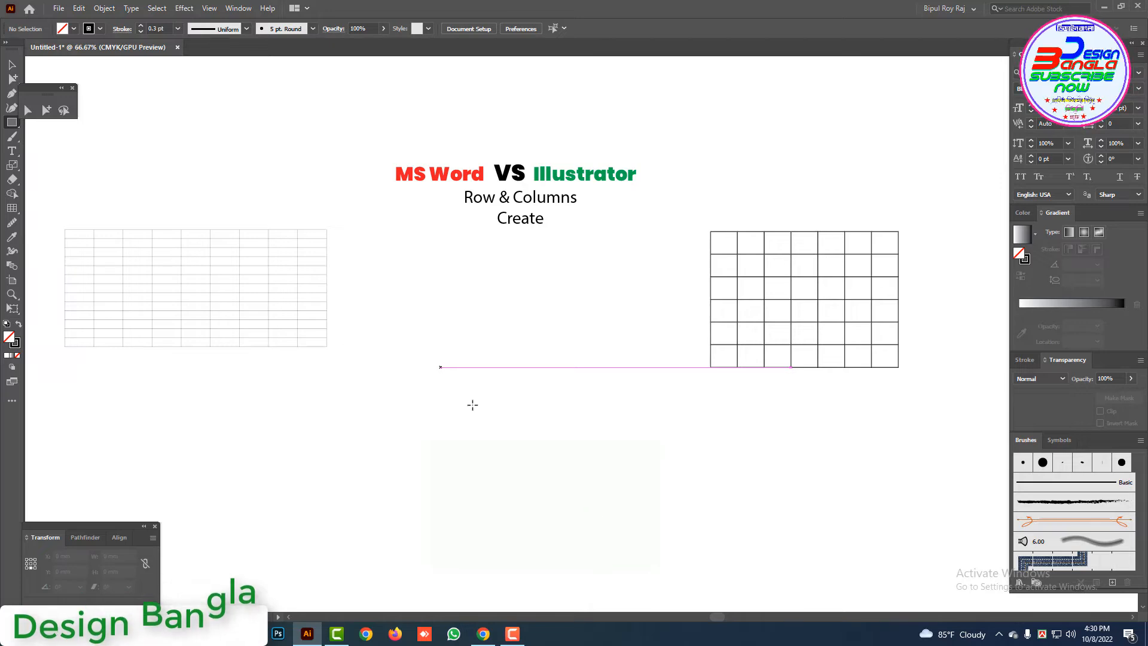
drag(607, 439, 630, 452)
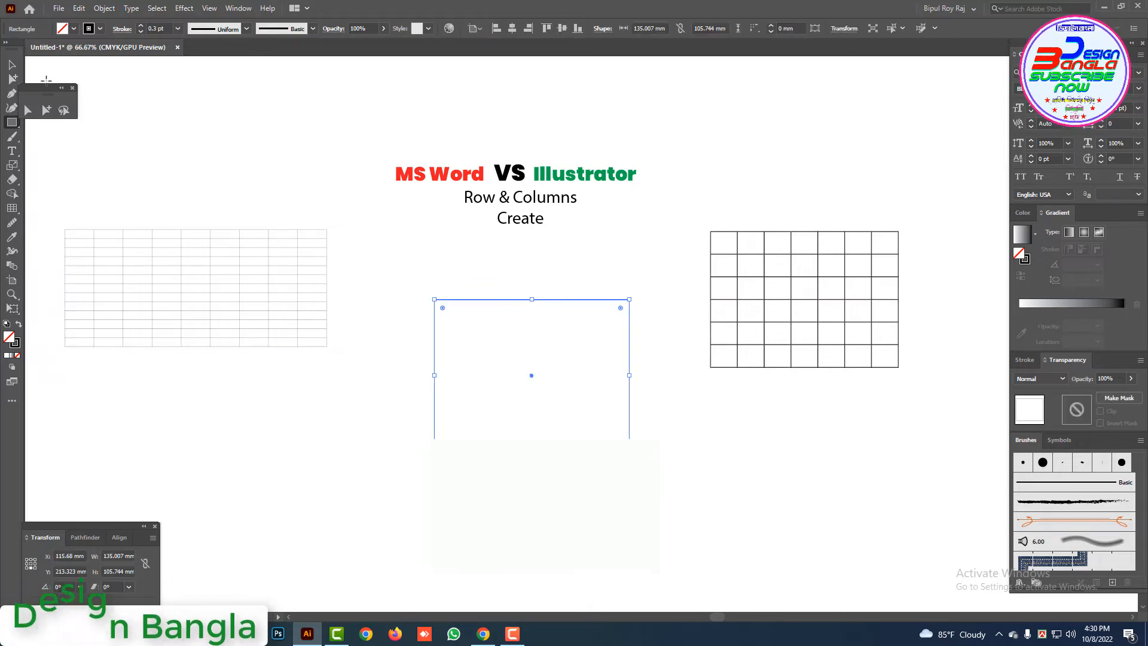
key(v)
click(421, 293)
click(526, 361)
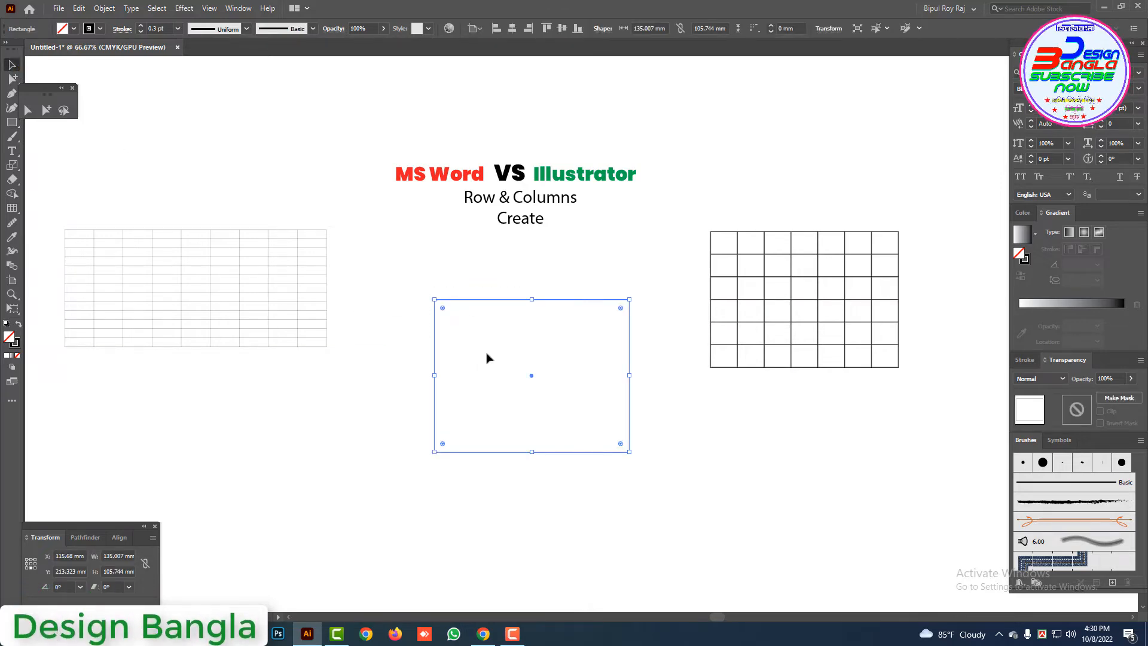
Copy the new rectangle's top edge about 7.8 mm straight down inside the rectangle using Direct Selection
click(28, 112)
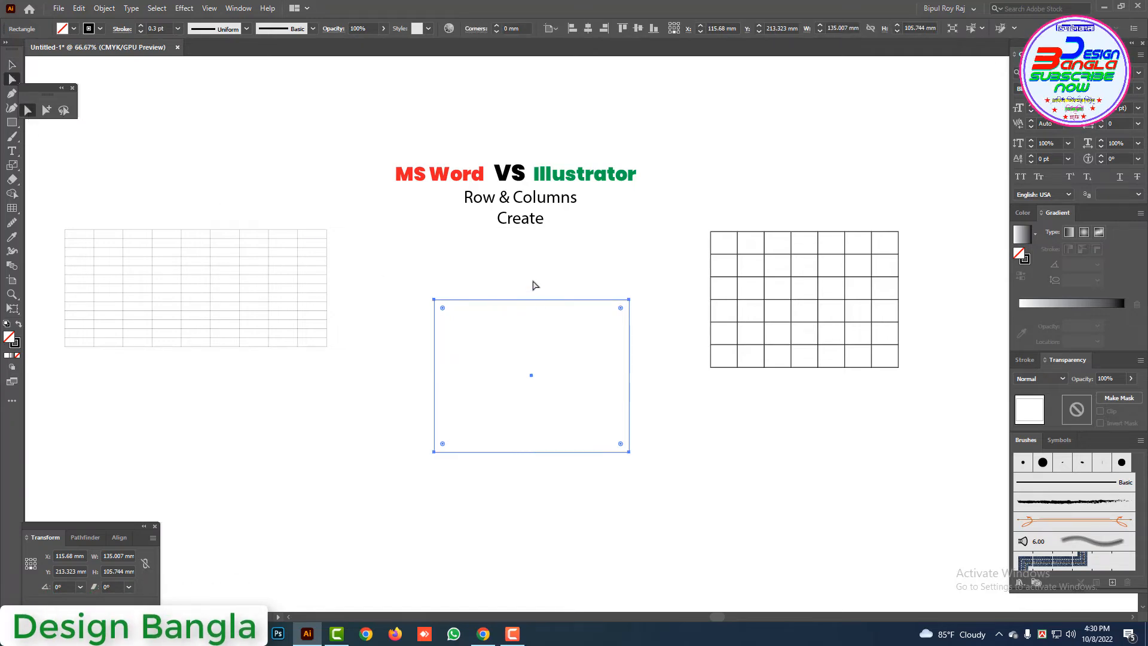
click(520, 299)
drag(508, 275, 536, 367)
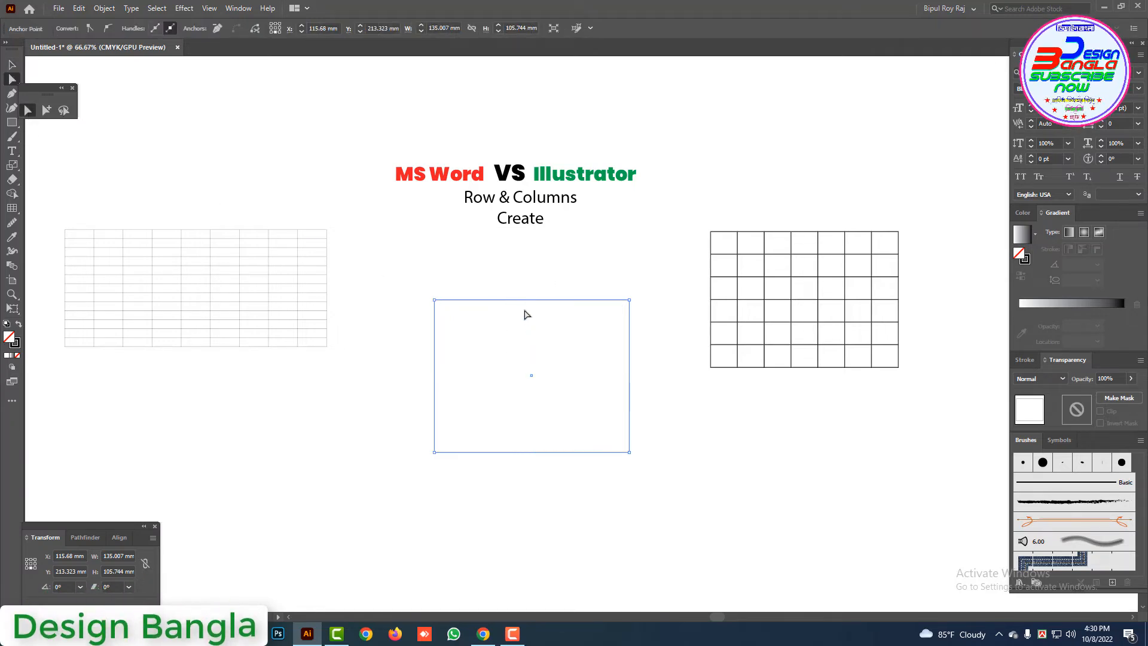
drag(524, 304, 521, 314)
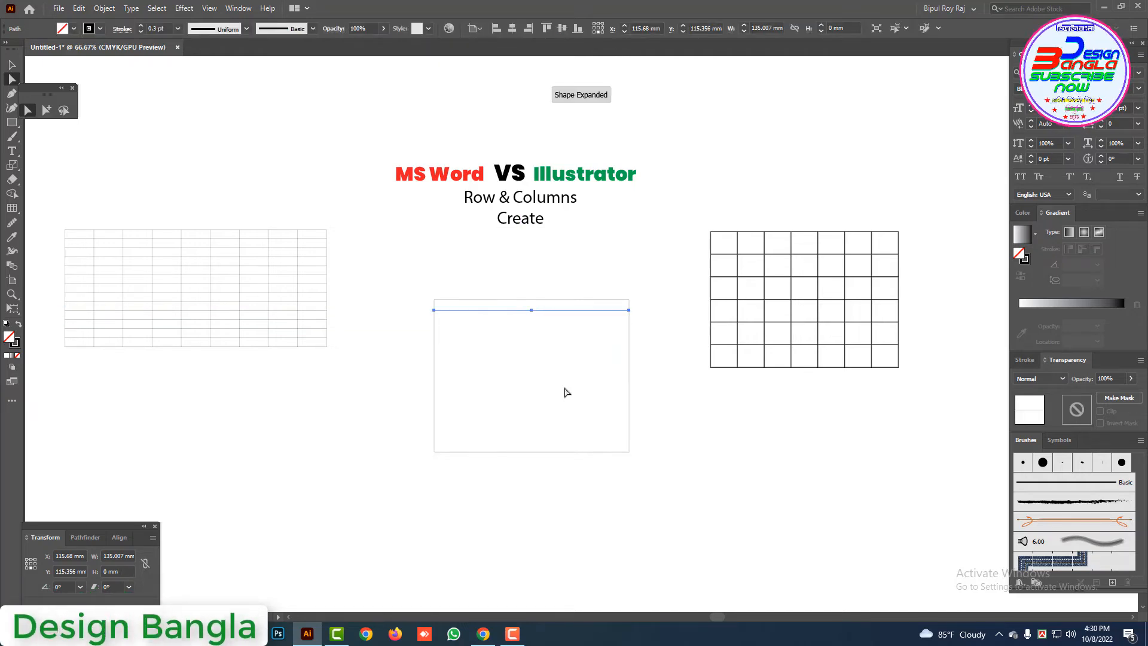
Repeat the edge copy at the same spacing until row lines extend just past the rectangle's bottom edge, and deselect
key(ctrl+d)
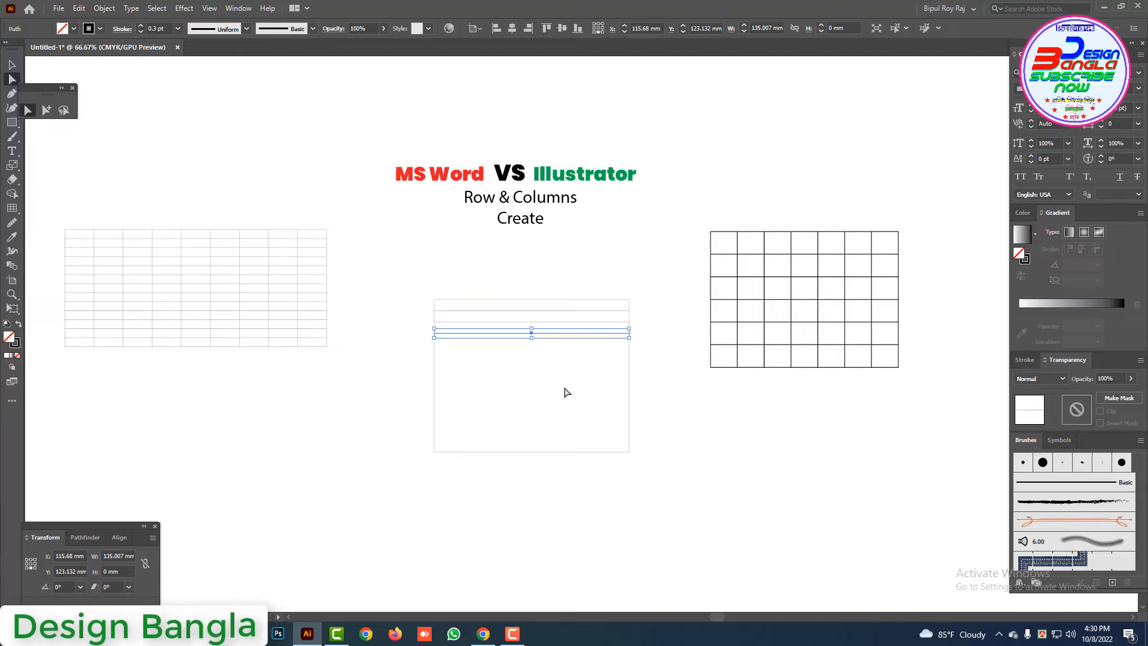
key(ctrl+d)
key(ctrl+d)
key(ctrl+d)
key(ctrl+d)
key(ctrl+d)
key(ctrl+d)
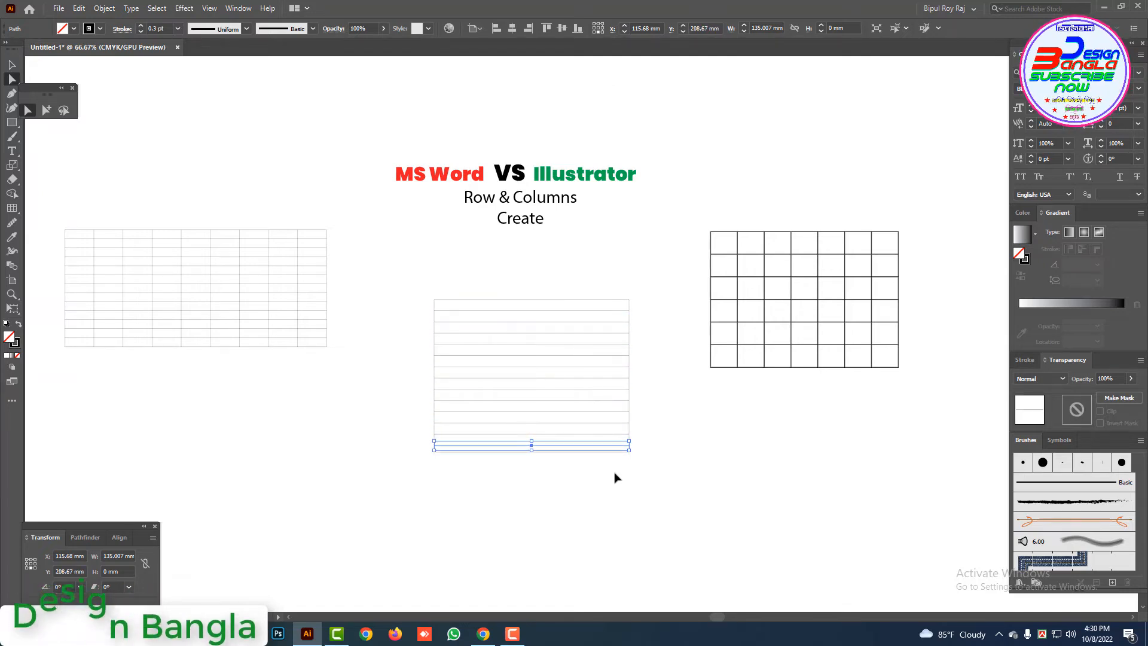
key(ctrl+d)
click(340, 215)
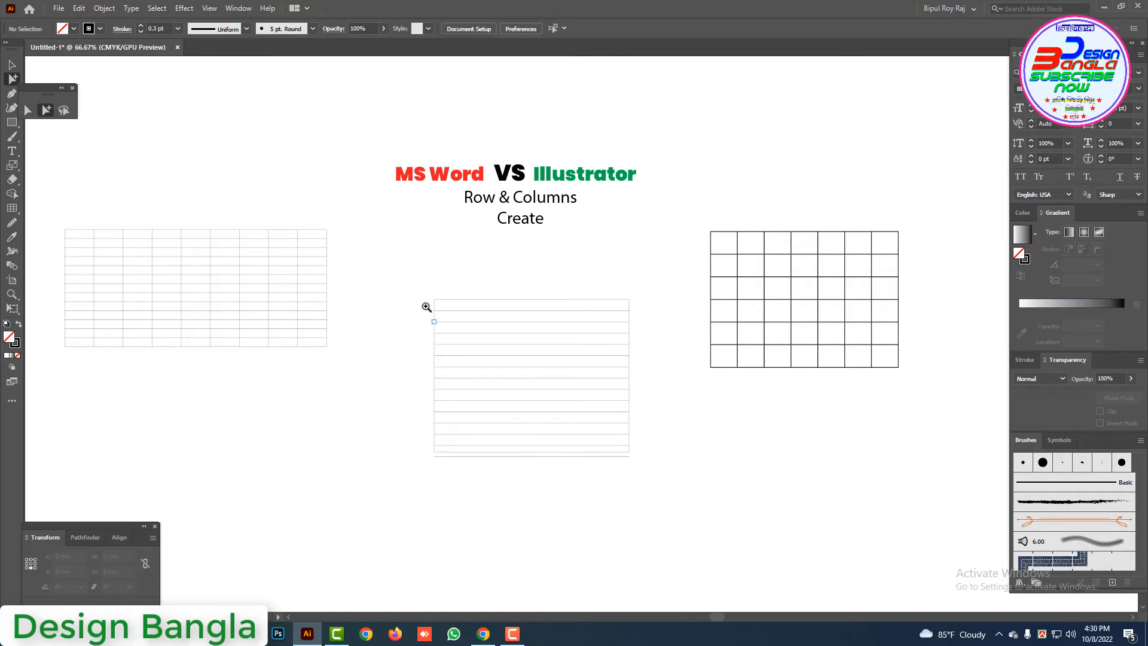
Shift four inner row lines upward individually with Group Selection to make the row heights uneven
drag(425, 305, 763, 523)
ctrl+alt+click(534, 282)
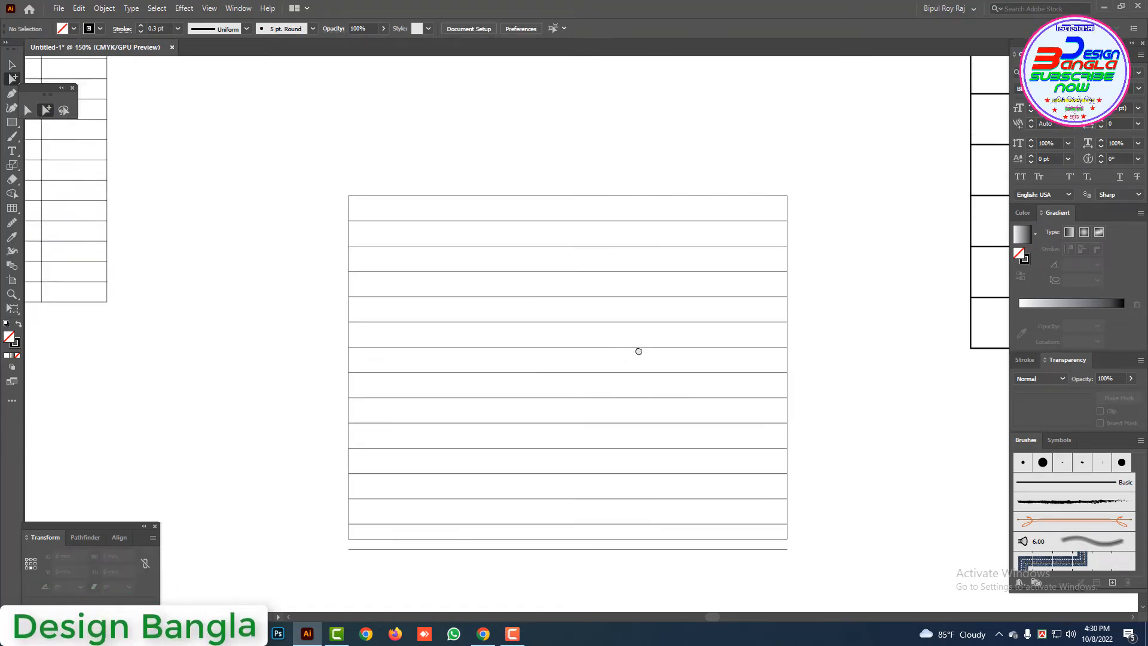
click(728, 202)
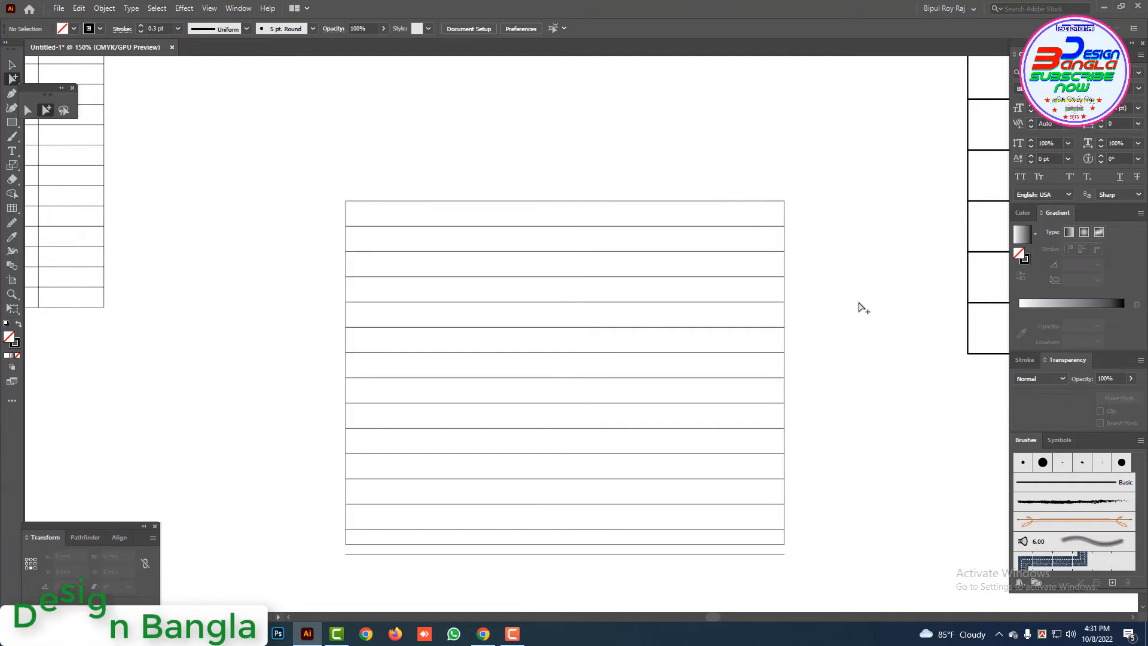
click(746, 555)
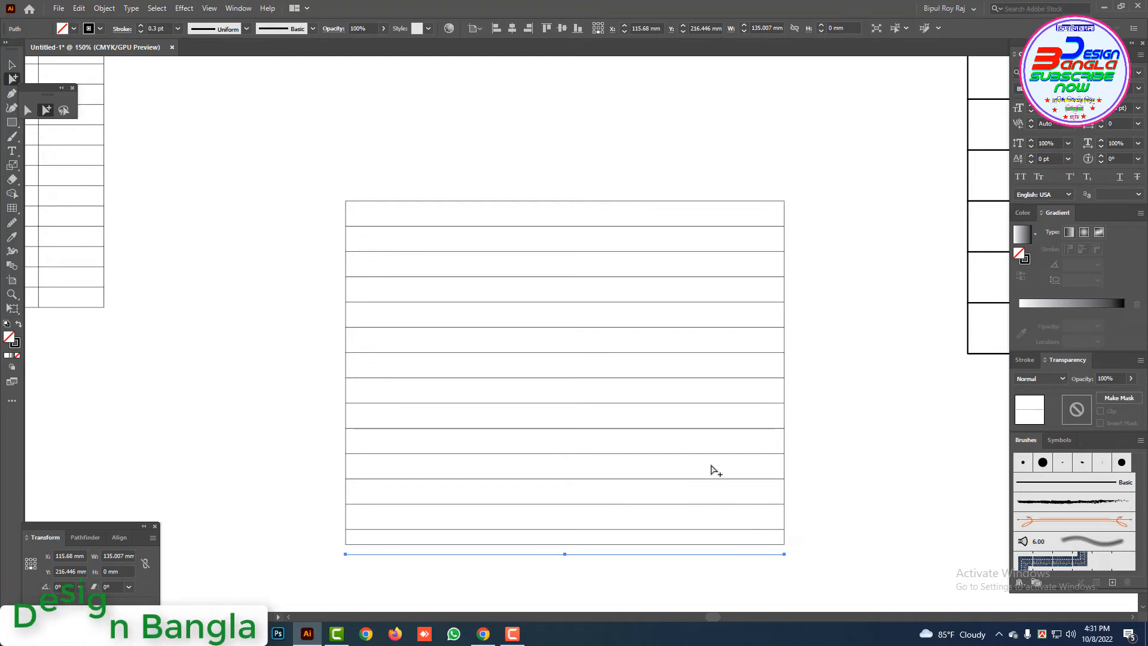
drag(686, 422, 685, 418)
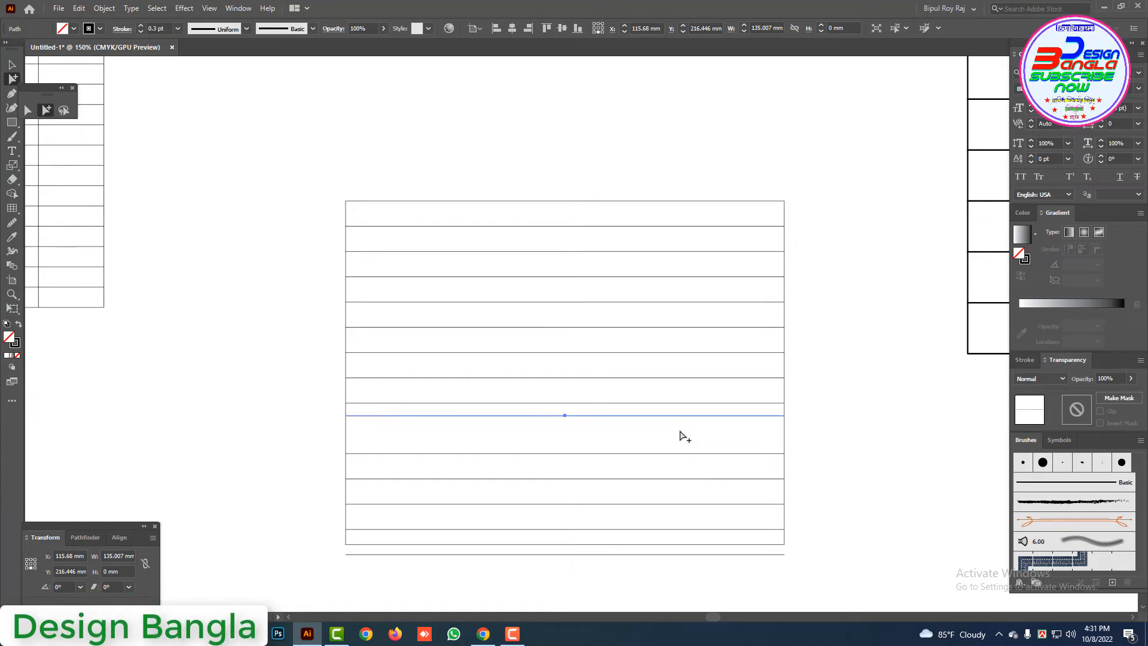
drag(664, 380, 664, 368)
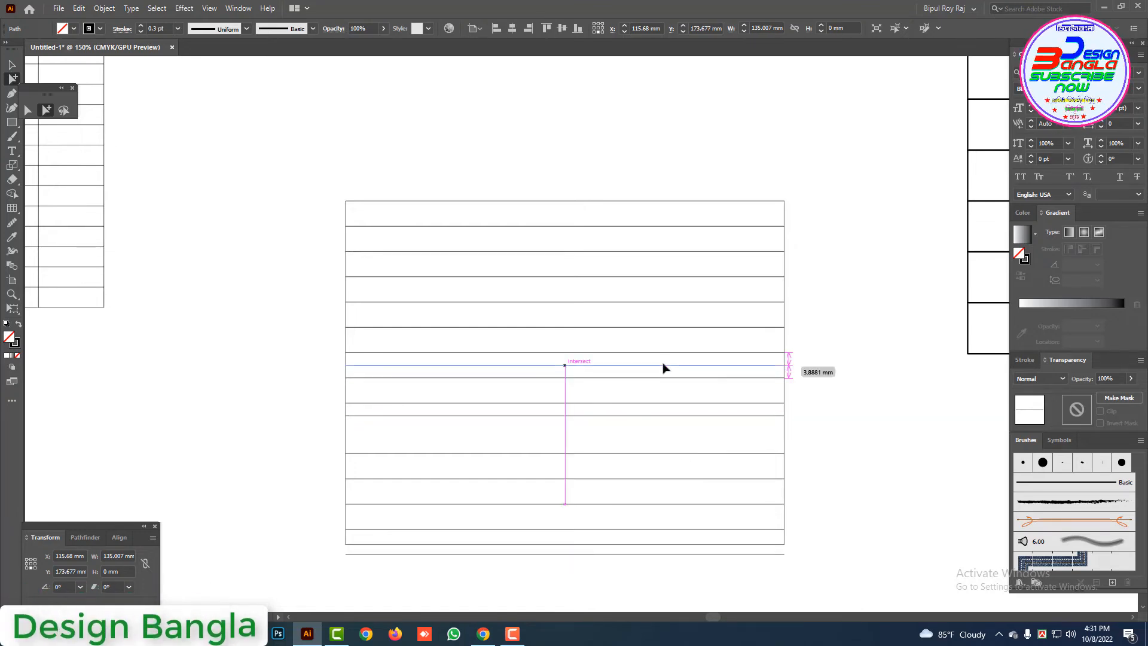
drag(660, 329, 658, 271)
Snap the stray line below the rectangle onto its bottom edge and copy the uppermost inner row line onto its top edge
drag(722, 555, 725, 544)
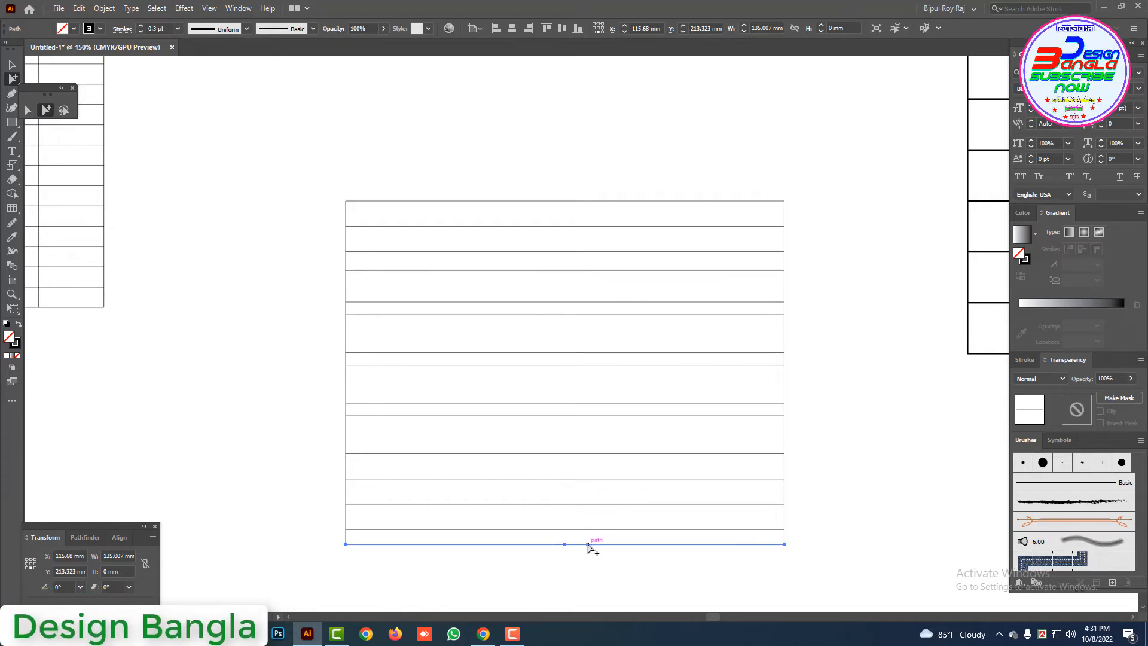
drag(697, 226, 699, 205)
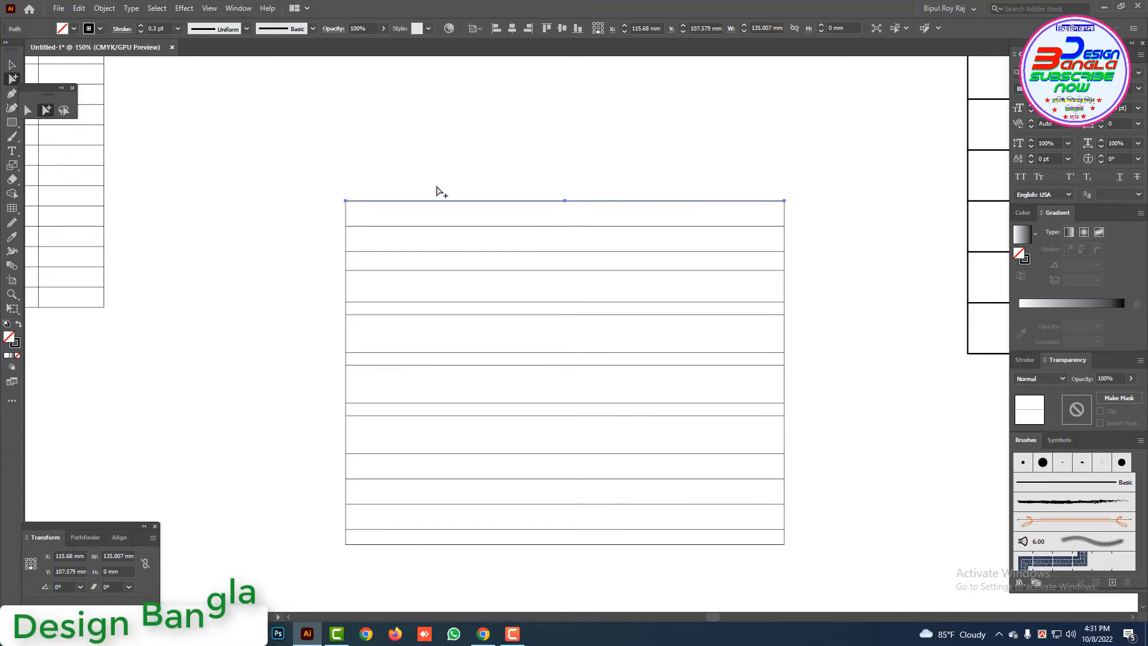
Select all the row lines without the rectangle, distribute them evenly in the vertical direction, and deselect
drag(436, 173, 510, 368)
drag(564, 552, 566, 564)
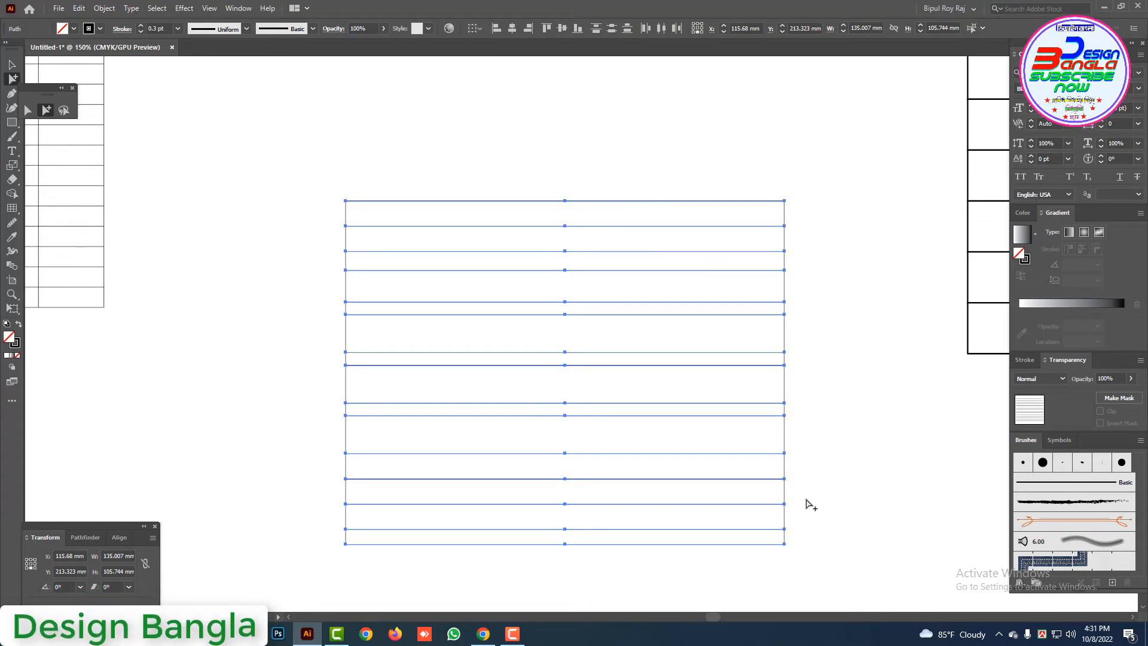
click(799, 306)
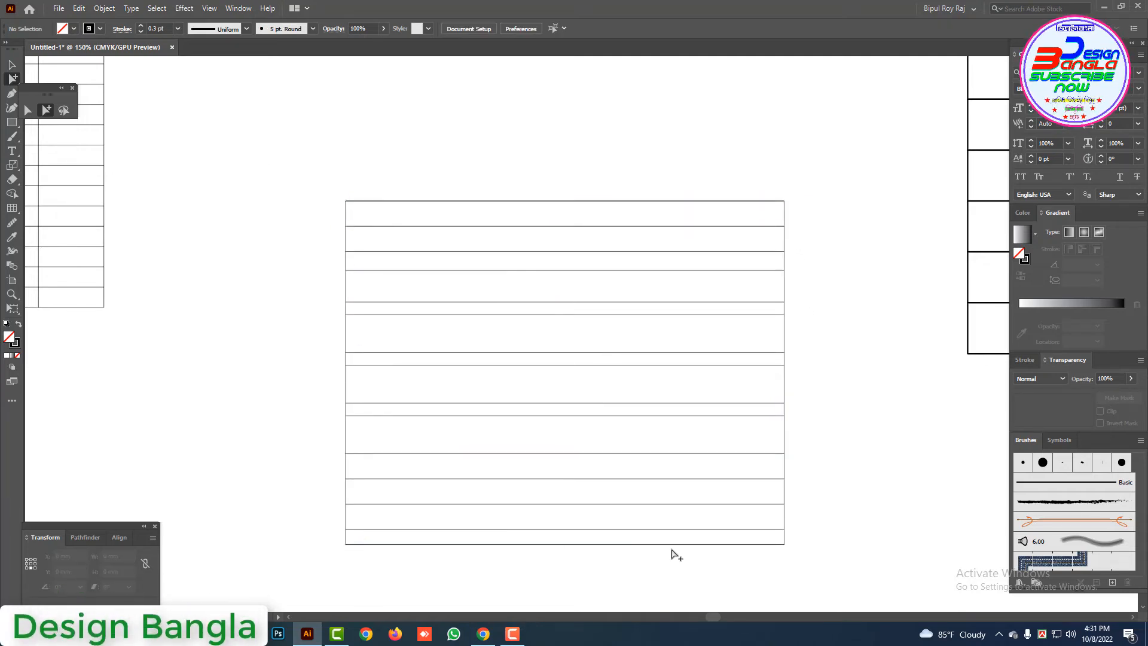
drag(551, 146, 637, 549)
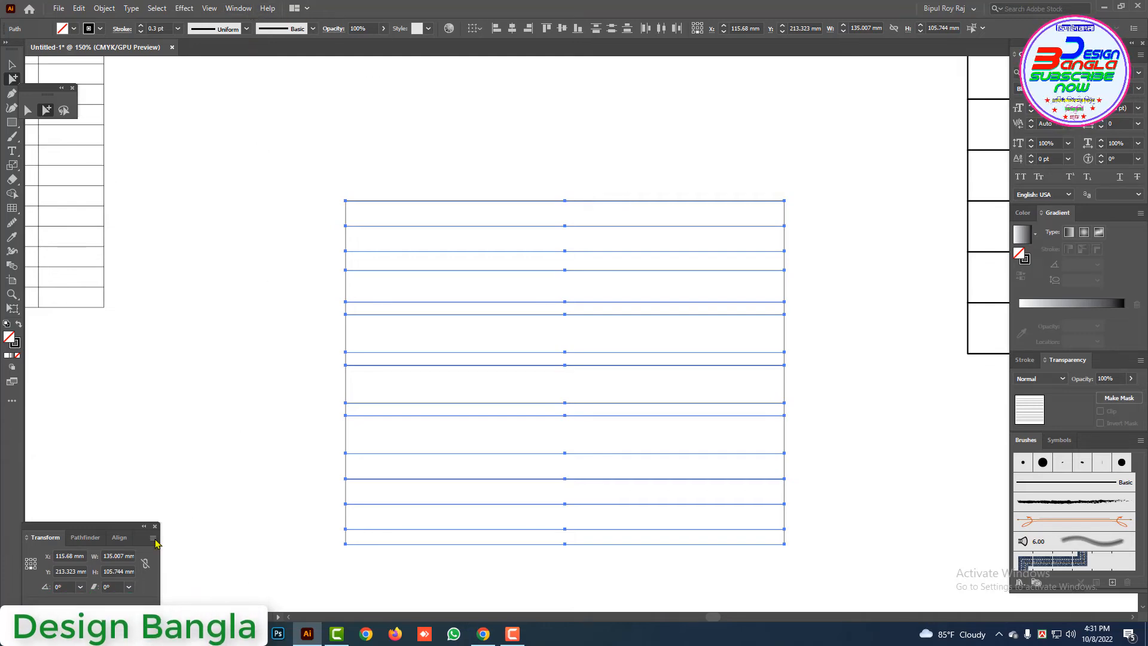
click(118, 539)
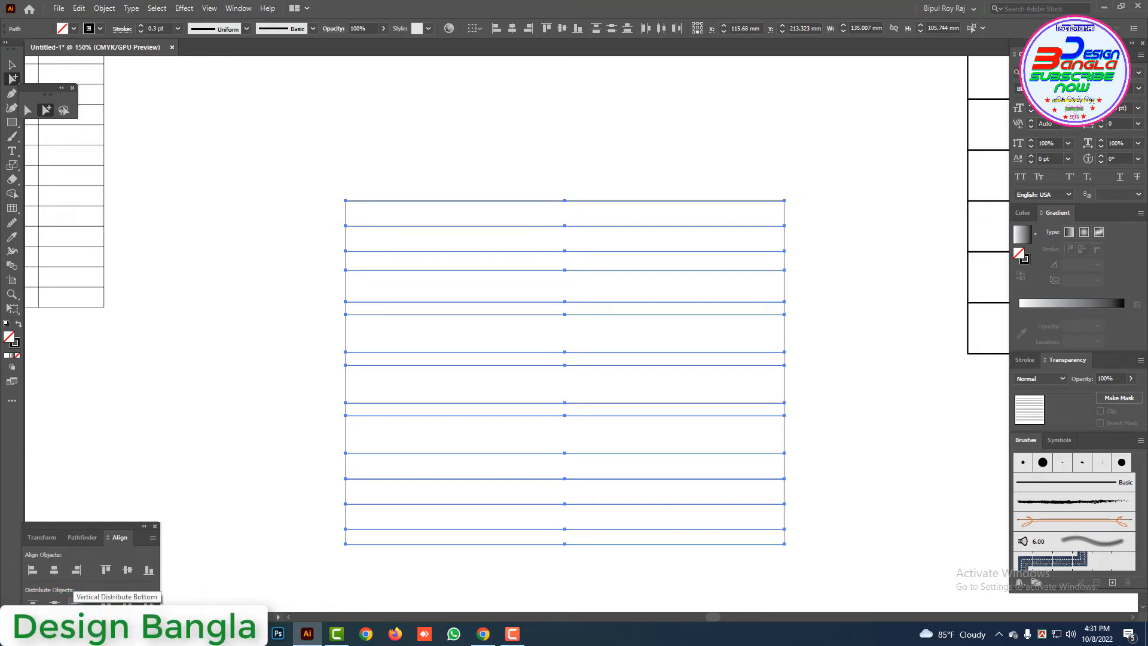
click(76, 603)
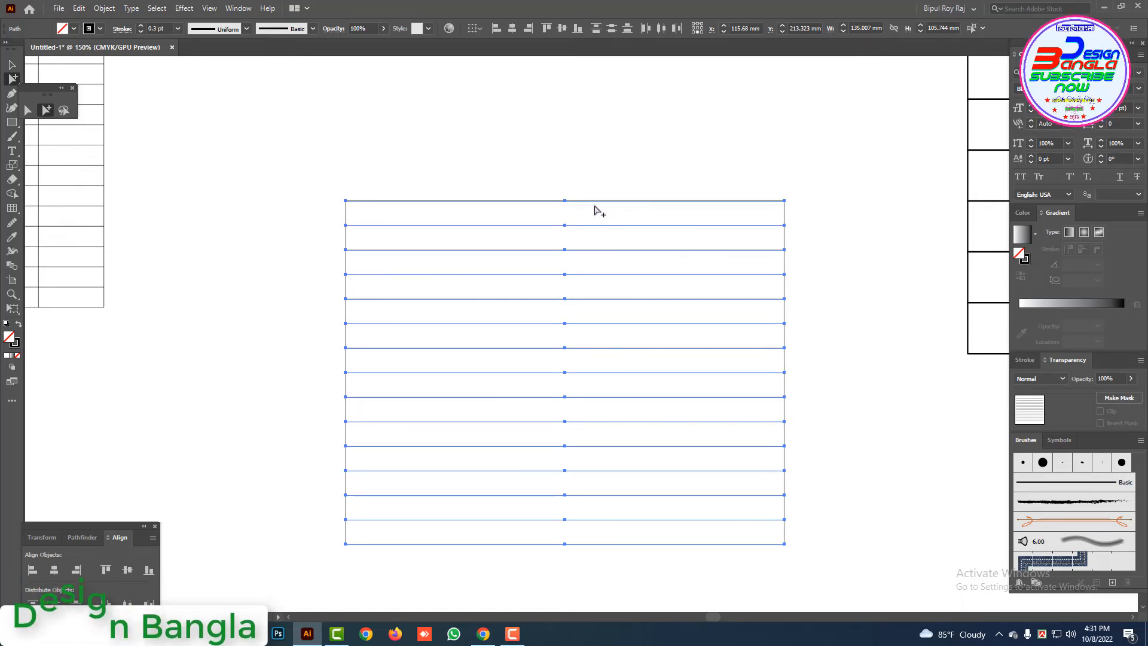
click(576, 175)
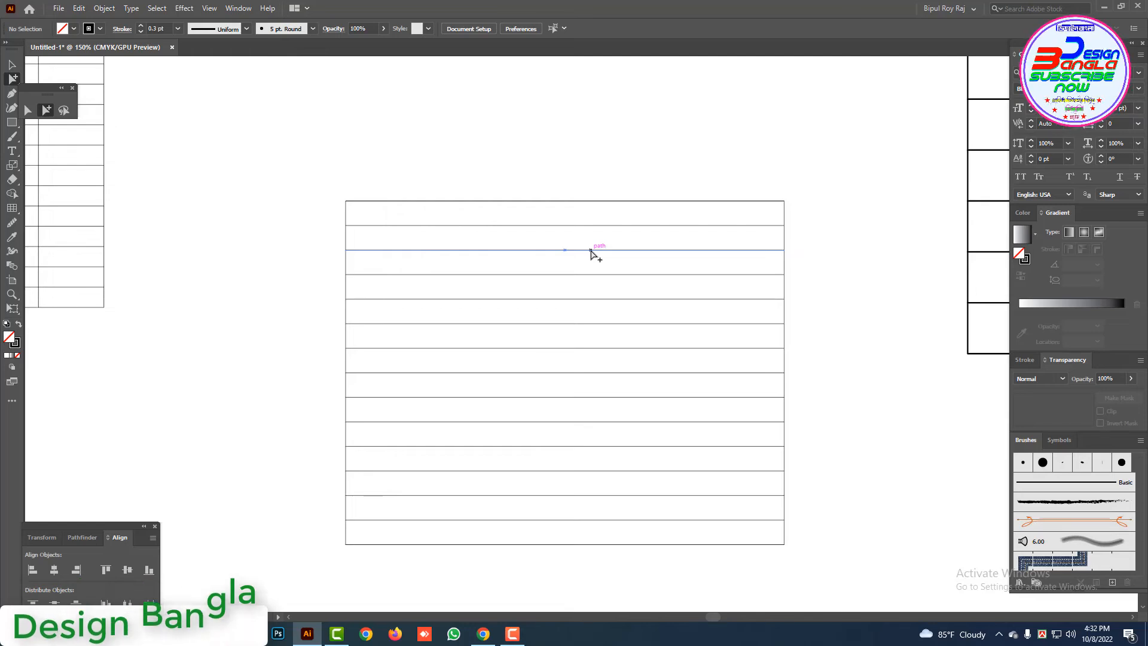
Copy the rectangle's left edge about 37 mm horizontally to the right as the first column line
ctrl+alt+click(672, 389)
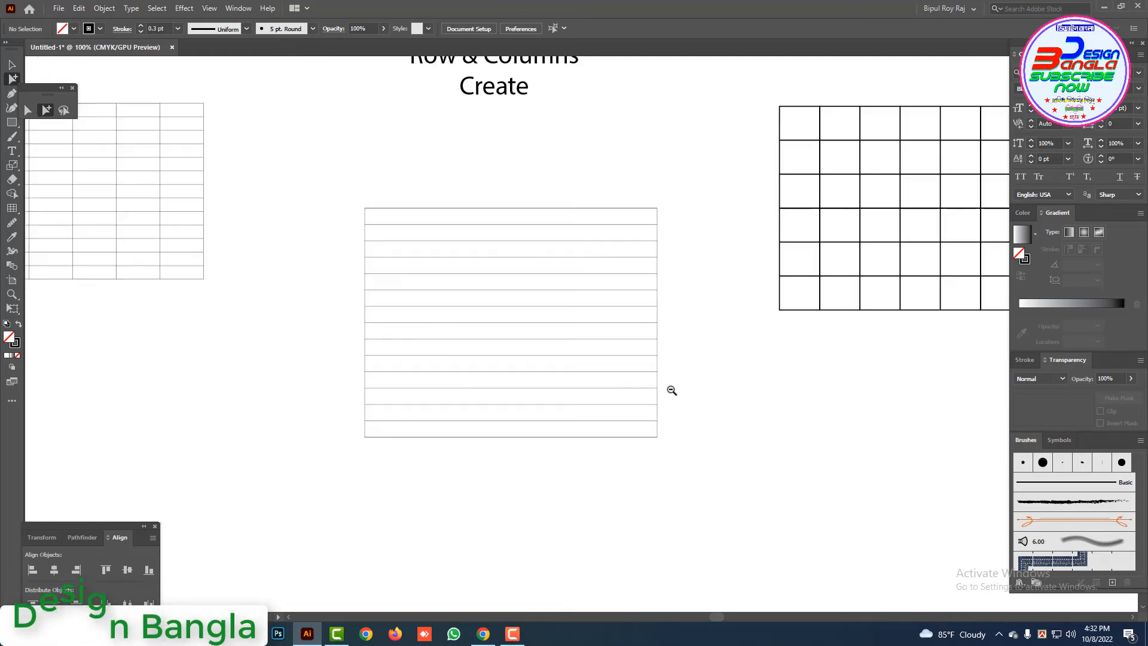
drag(702, 401, 719, 417)
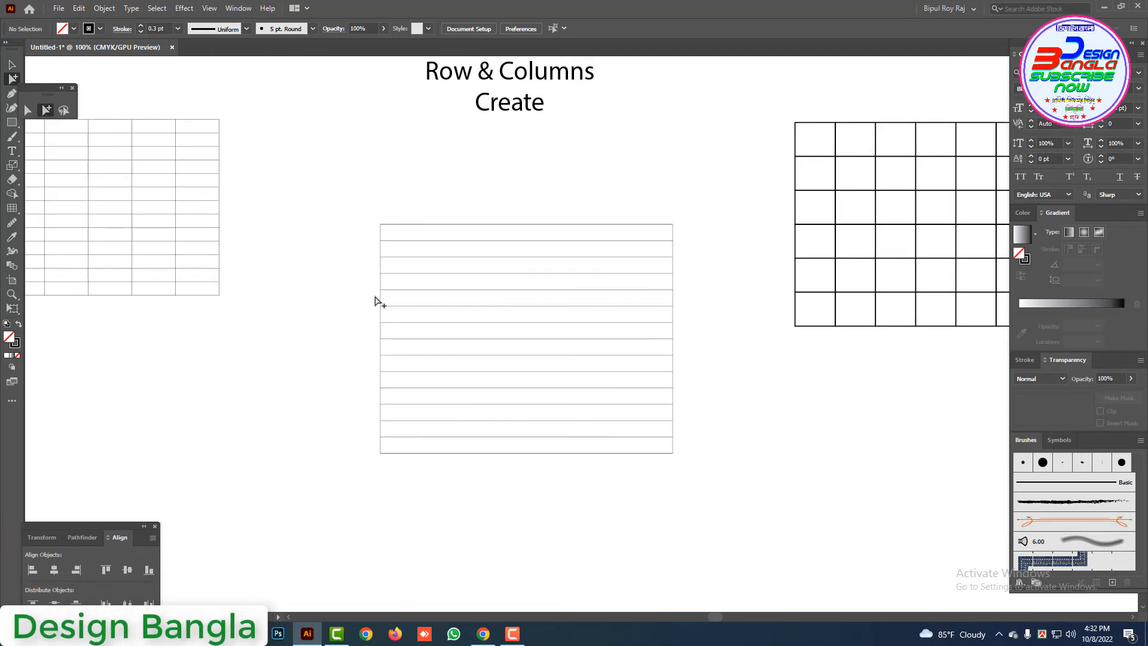
click(28, 111)
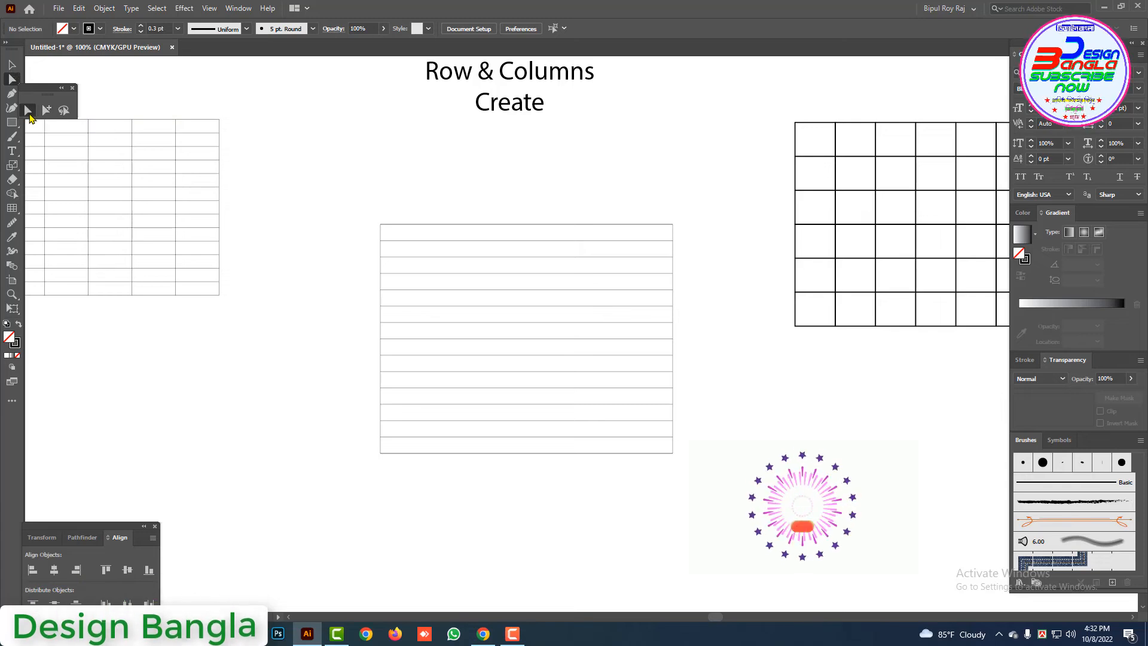
click(381, 300)
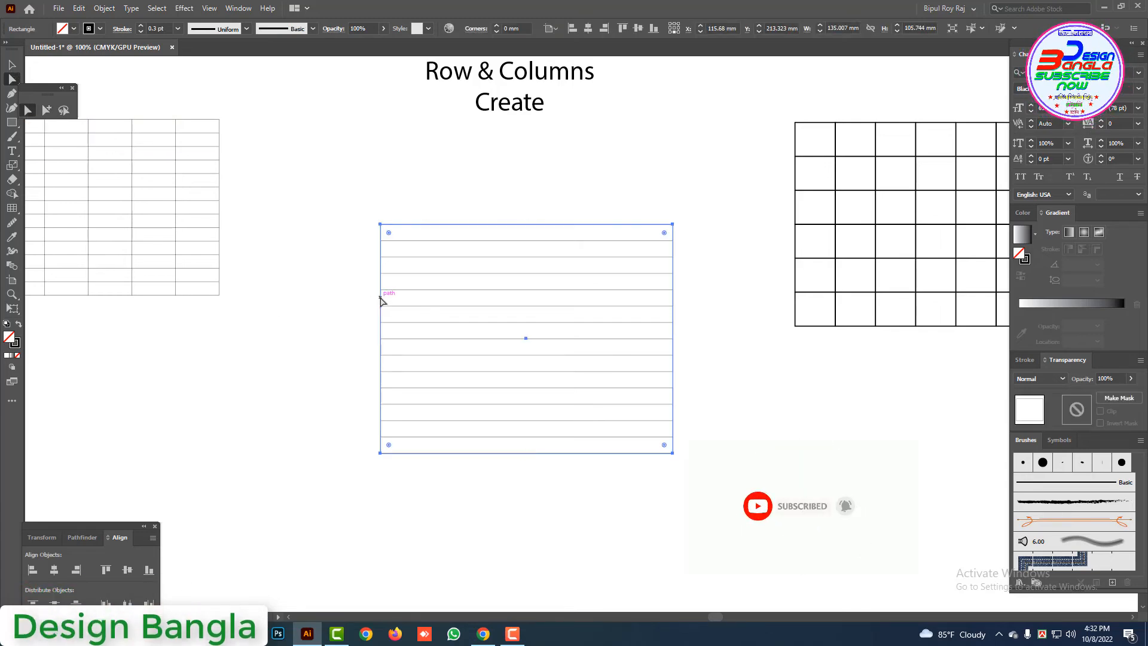
click(336, 305)
click(381, 303)
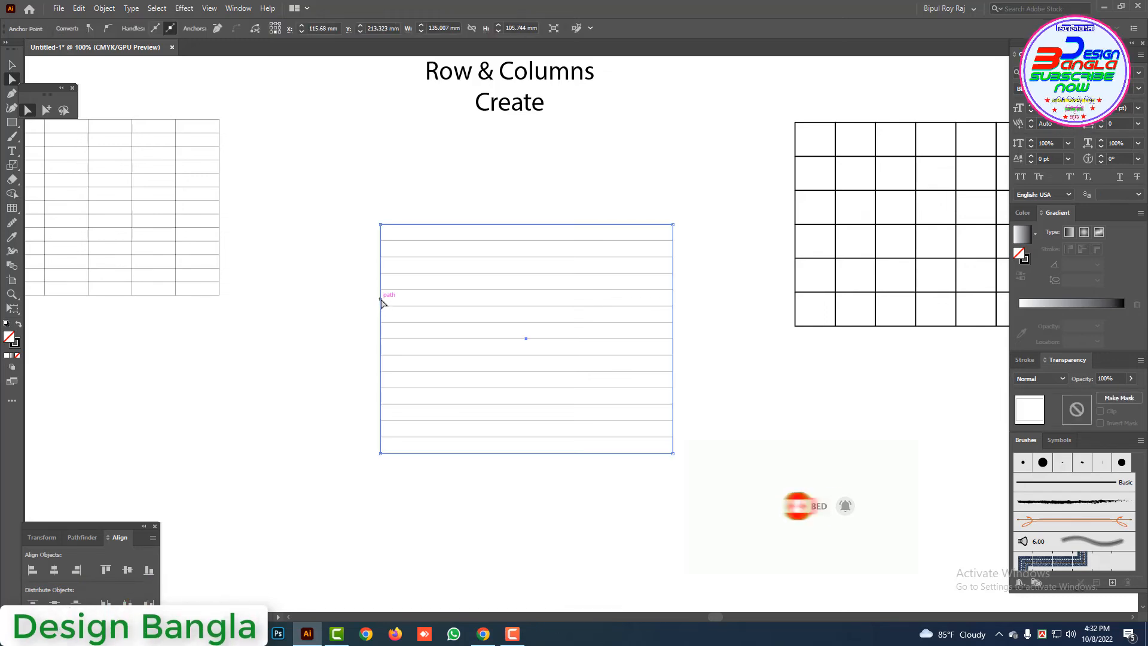
drag(384, 300, 461, 307)
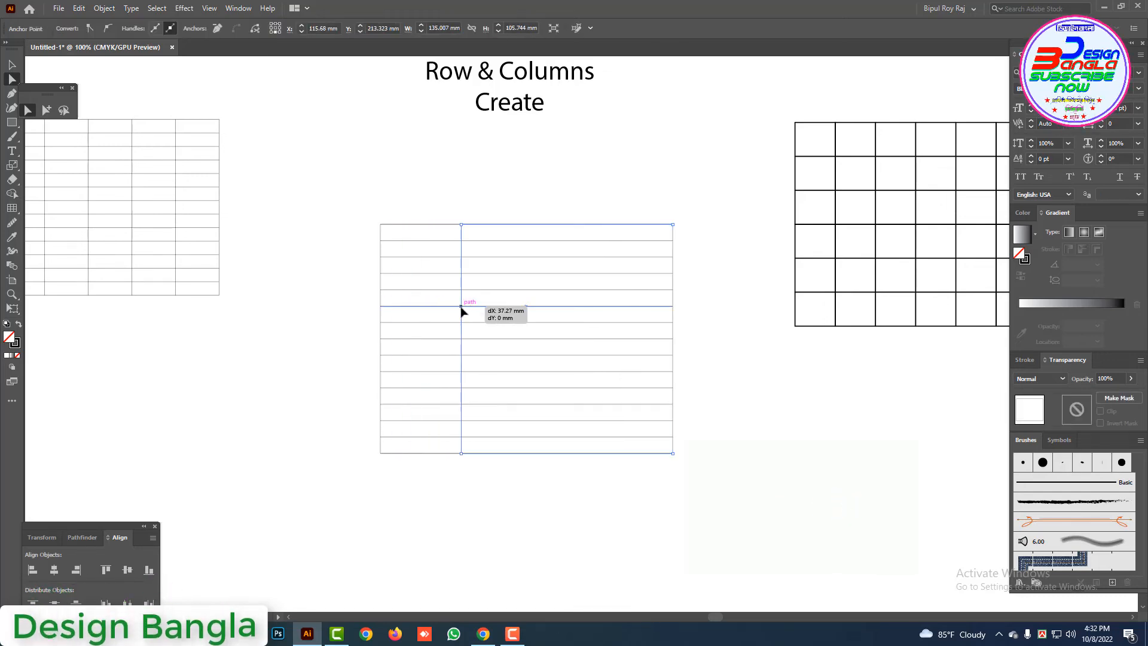
Copy the column line three more times across the rectangle at uneven spacing, forming five columns, and deselect
click(461, 309)
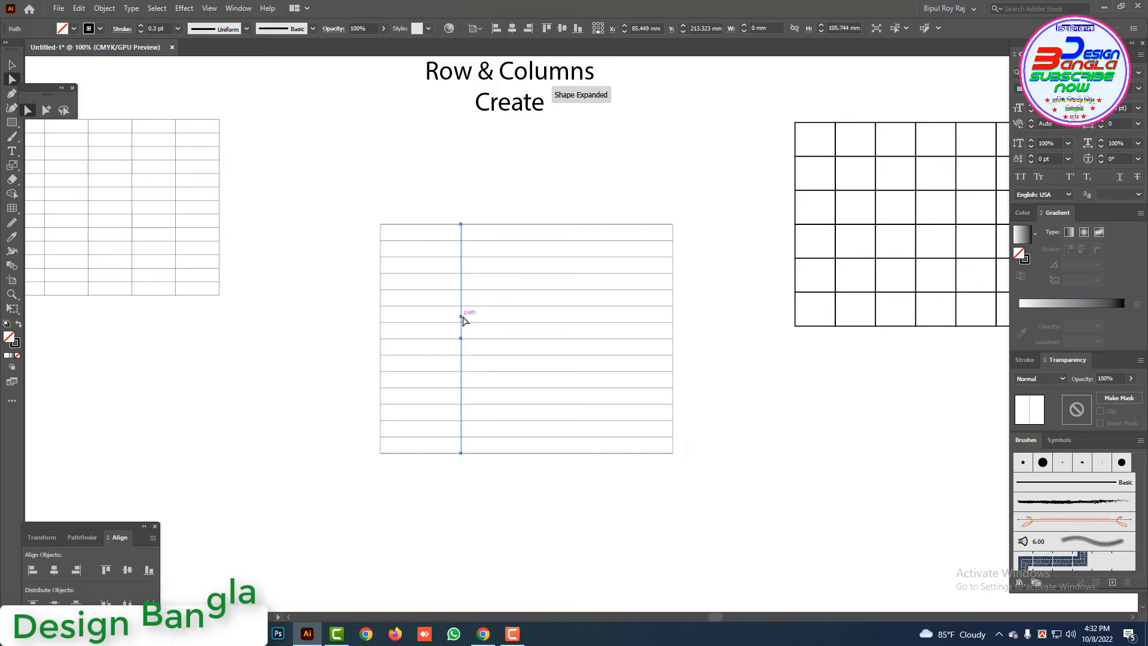
drag(464, 321, 630, 321)
click(743, 312)
Select the whole hand-built middle grid to examine its row and column lines, and deselect it
click(12, 66)
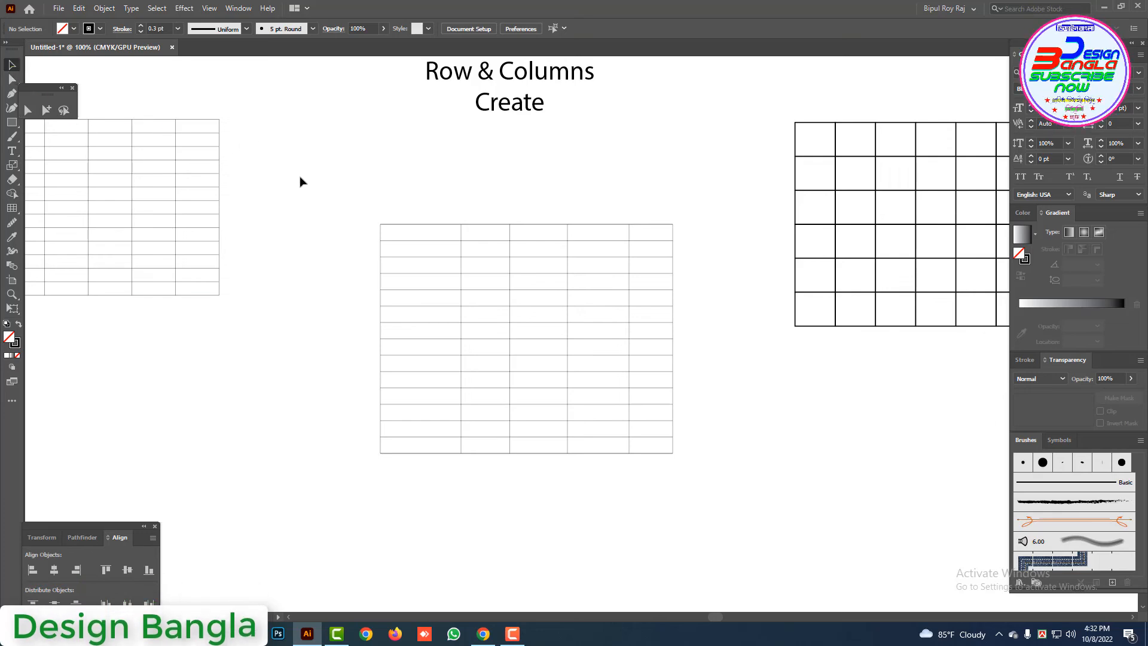
drag(723, 495, 723, 497)
ctrl+alt+click(620, 277)
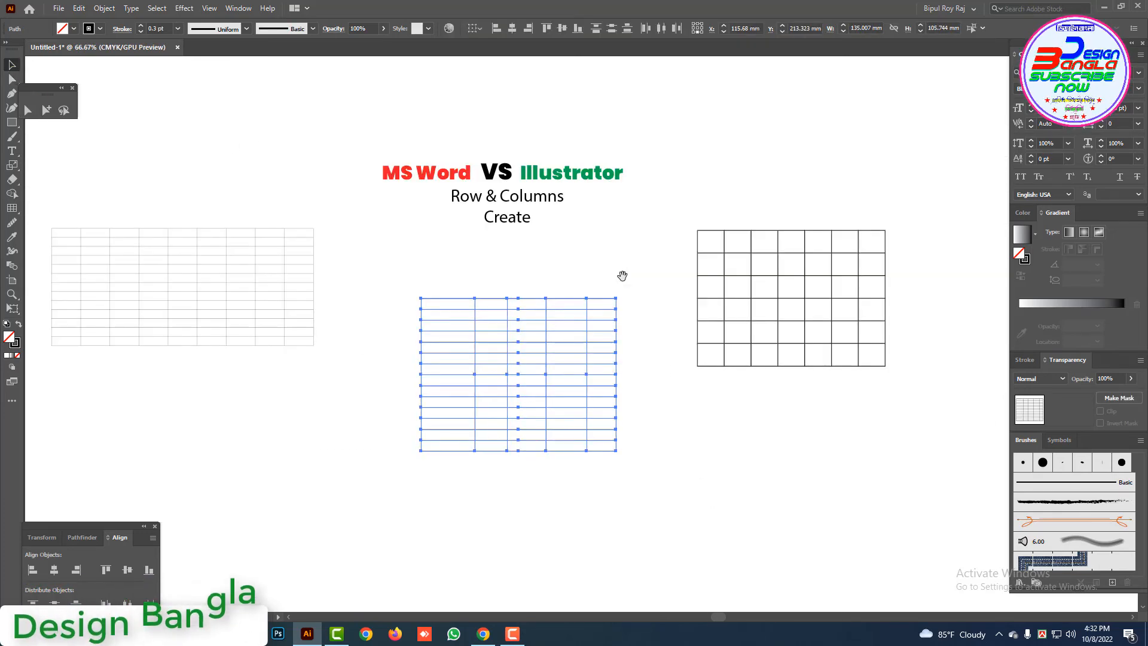
drag(622, 276, 641, 306)
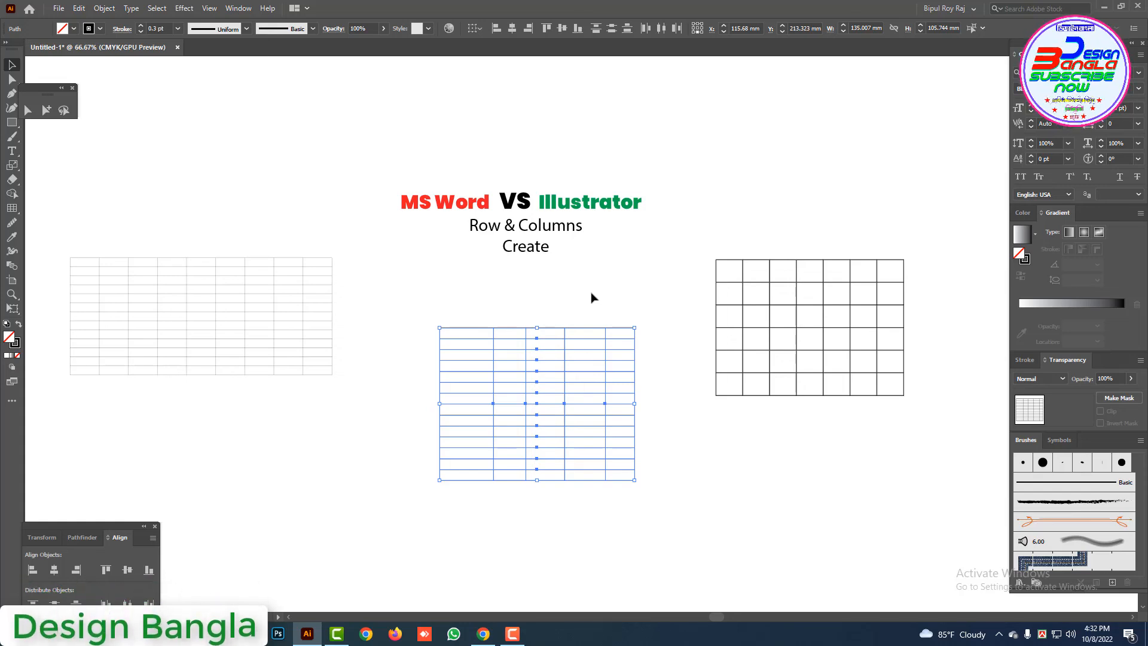
click(583, 299)
drag(430, 301, 686, 520)
click(578, 277)
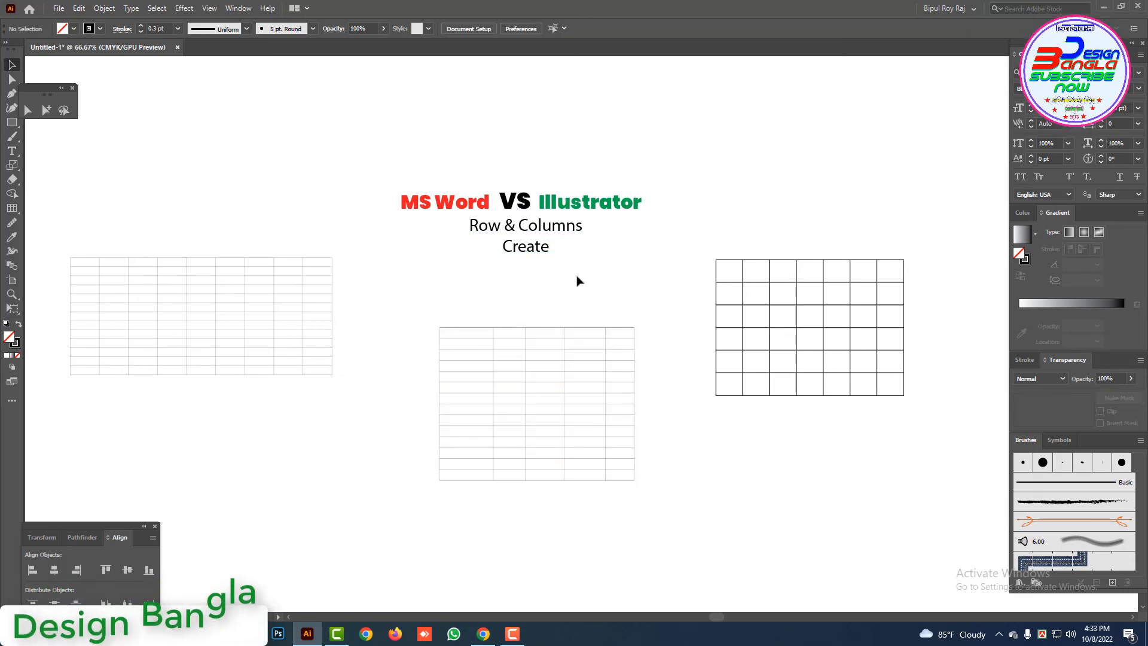
Reset the fill and stroke to the default white fill and 1 pt black stroke with nothing selected
ctrl+click(594, 381)
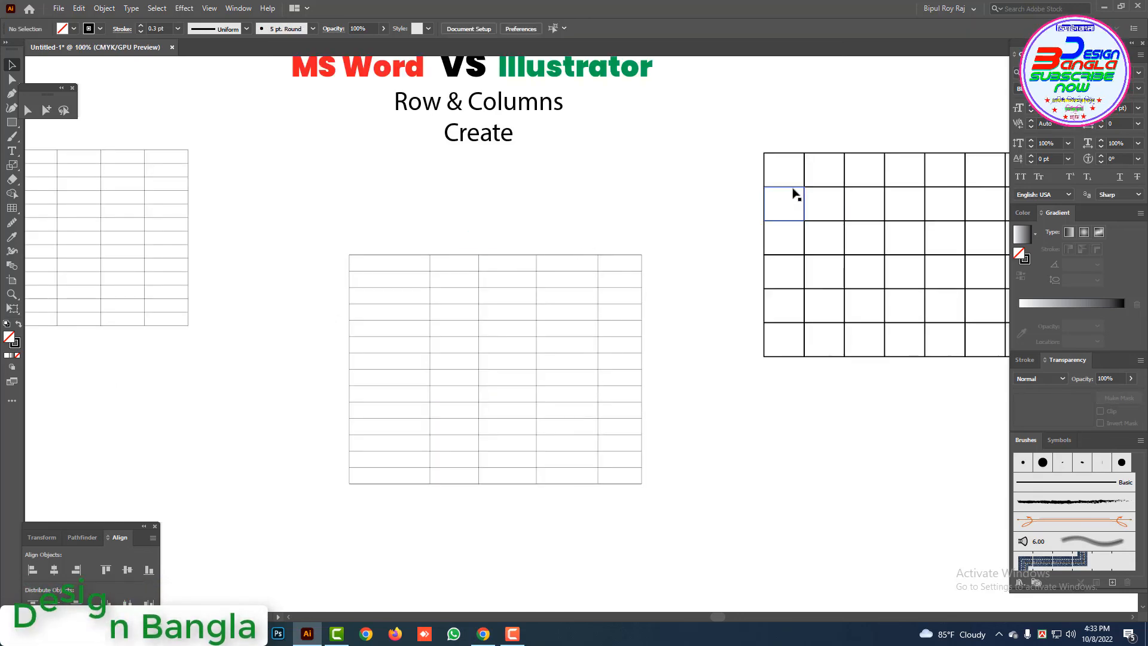
key(d)
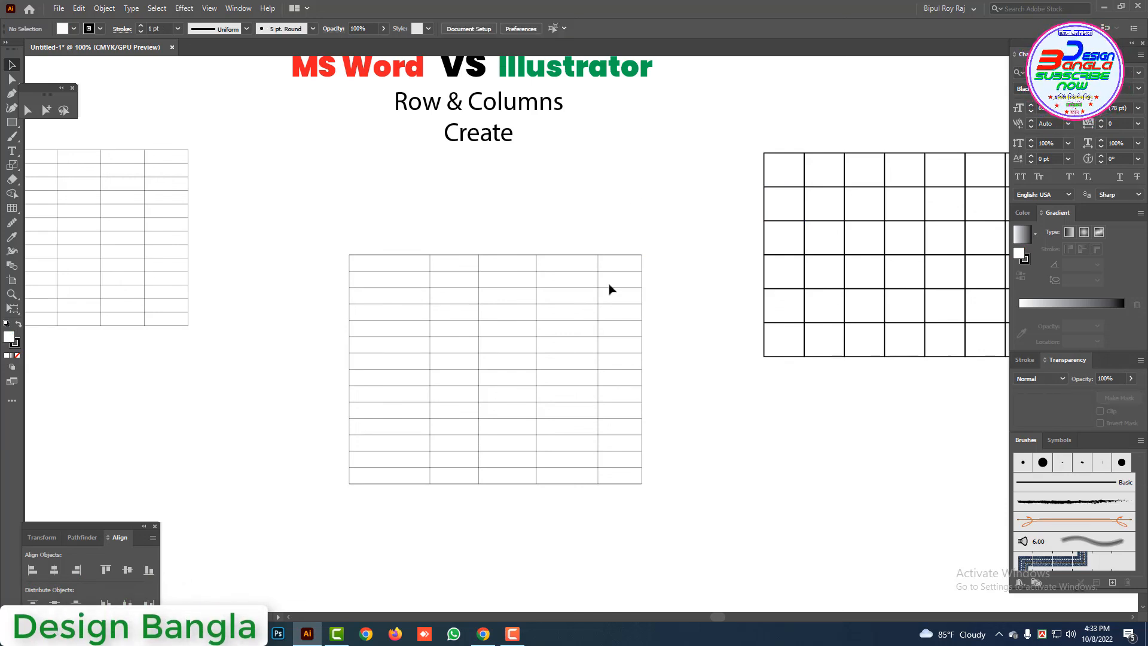
ctrl+alt+click(544, 414)
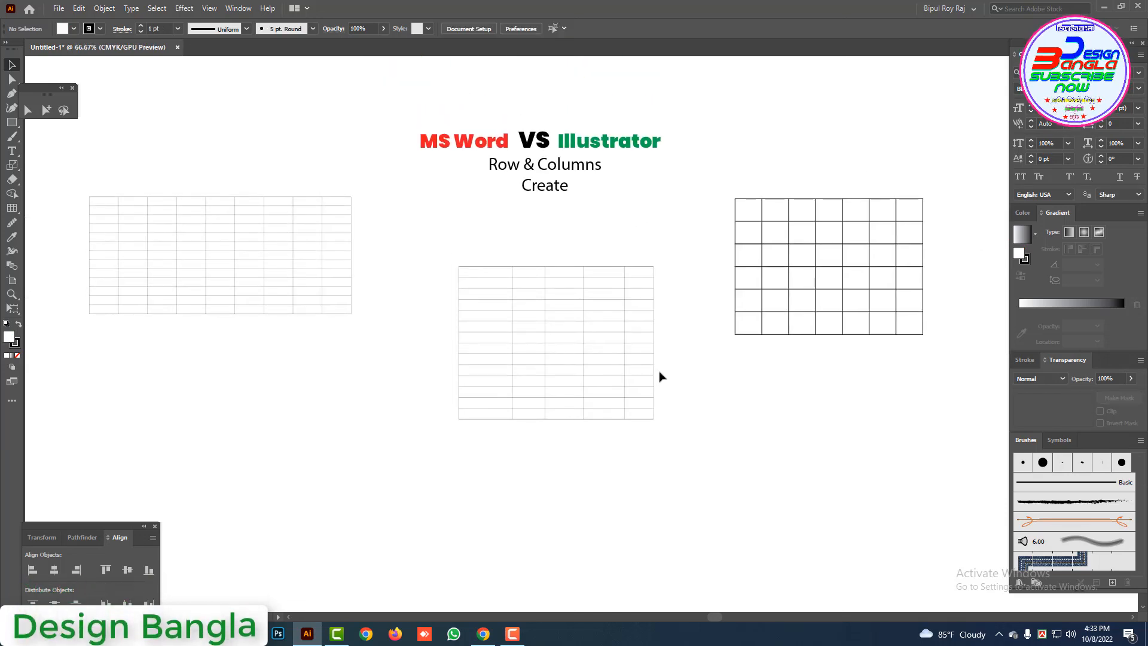